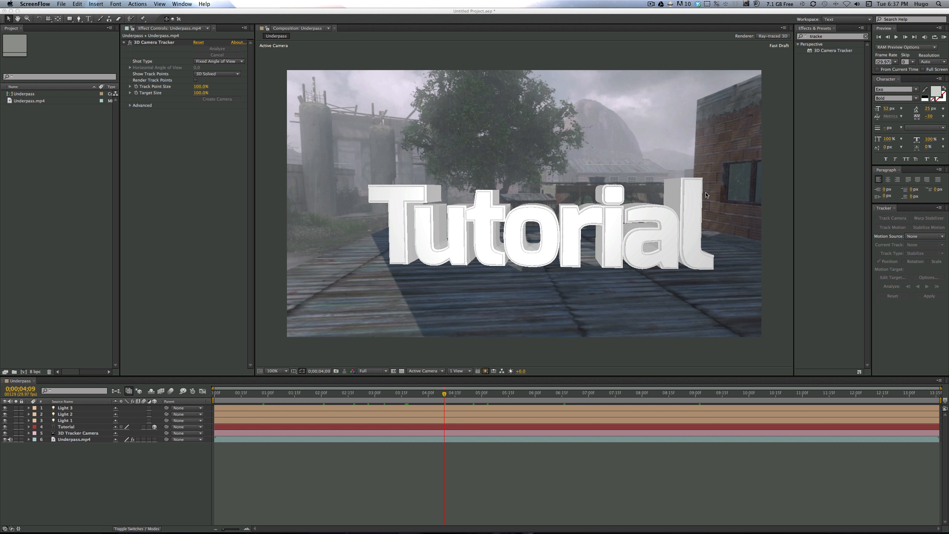
# Scrub back and forth through the Underpass composition to review how the 3D Tutorial text follows the footage.
pyautogui.click(442, 396)
pyautogui.moveTo(442, 395); pyautogui.dragTo(522, 397)
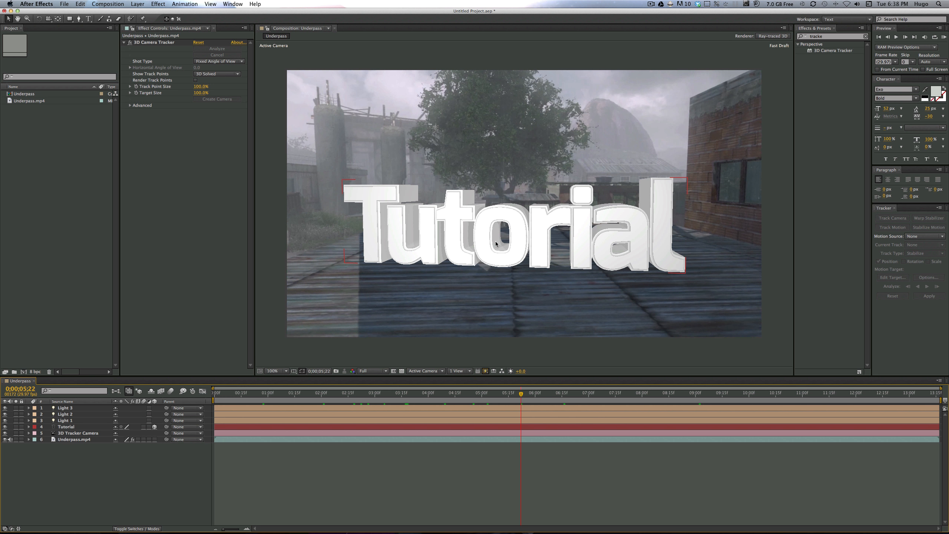
pyautogui.moveTo(521, 394); pyautogui.dragTo(330, 395)
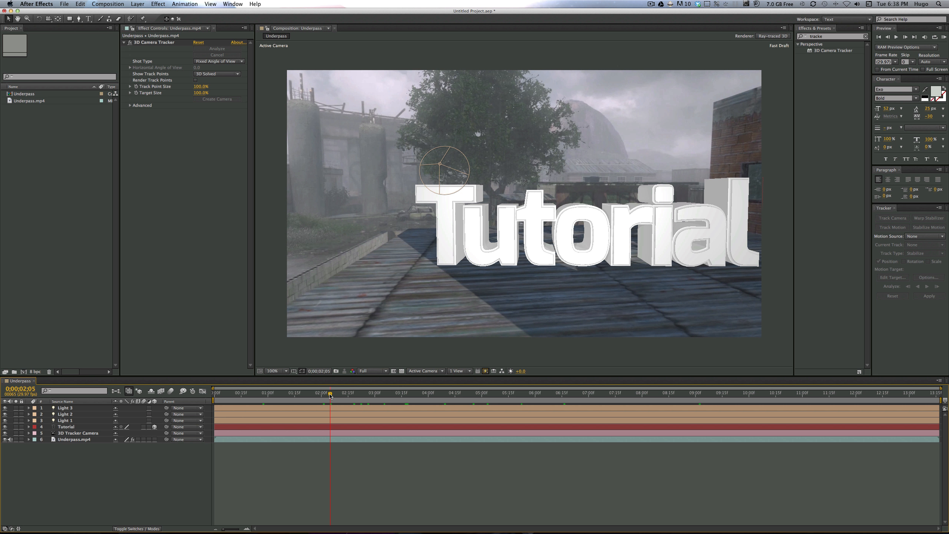
pyautogui.moveTo(330, 393); pyautogui.dragTo(302, 394)
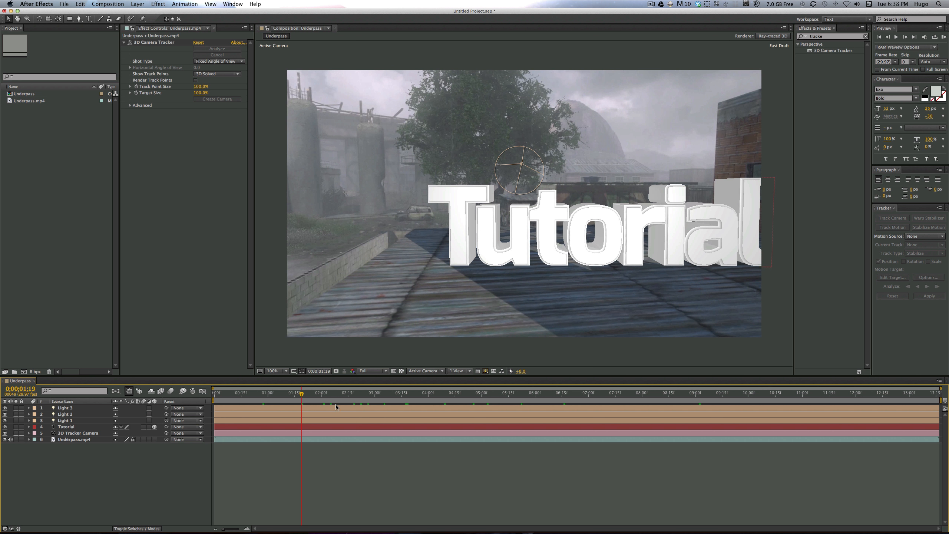
pyautogui.moveTo(301, 394); pyautogui.dragTo(527, 400)
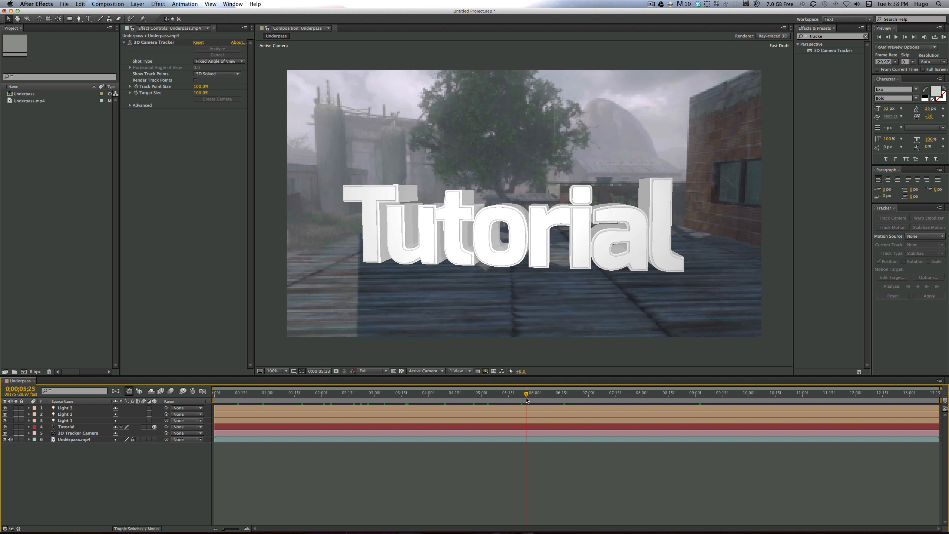
pyautogui.moveTo(453, 392); pyautogui.dragTo(254, 402)
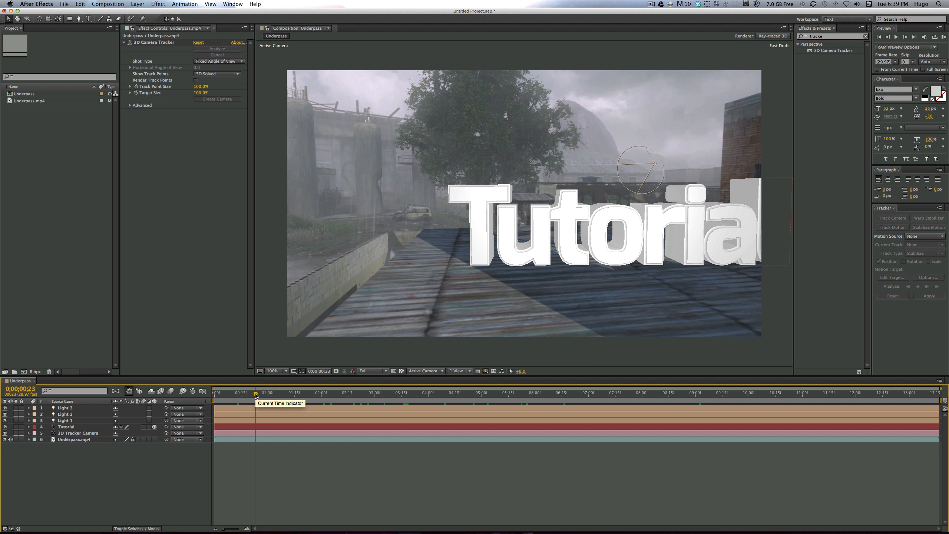
# Delete all layers from the Underpass composition: the three lights, the Tutorial text, the 3D Tracker Camera and Underpass.mp4.
pyautogui.click(76, 407)
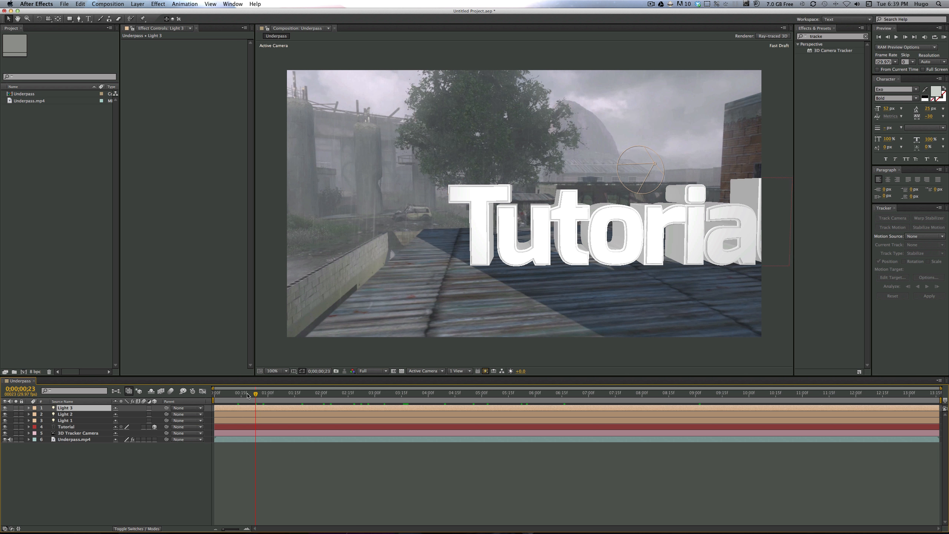
pyautogui.moveTo(257, 396); pyautogui.dragTo(358, 401)
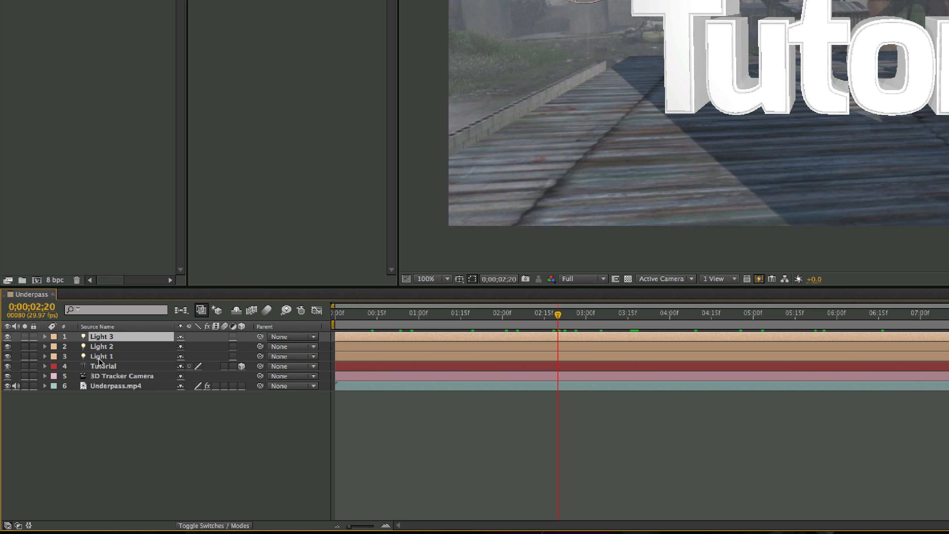
pyautogui.keyDown('shift'); pyautogui.click(110, 376); pyautogui.keyUp('shift')
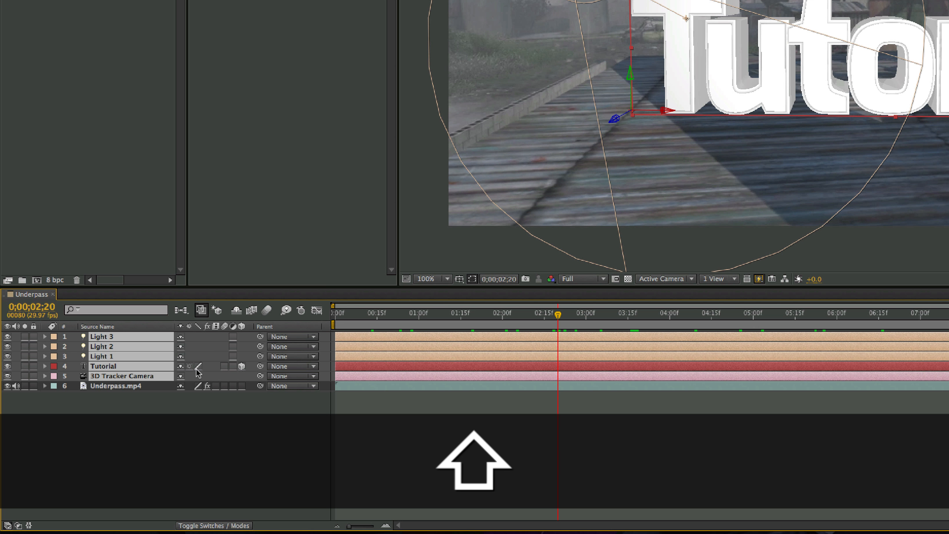
pyautogui.press('Delete')
pyautogui.click(129, 337)
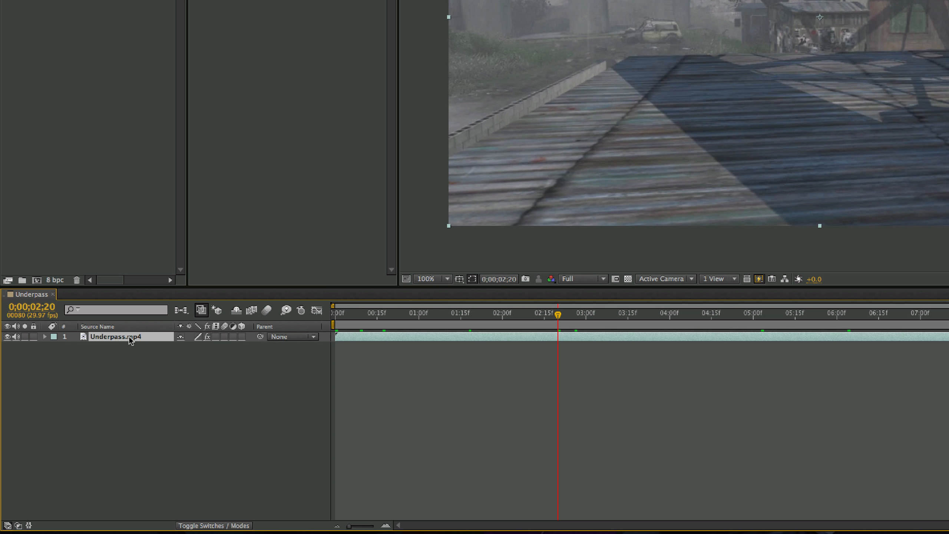
pyautogui.press('Delete')
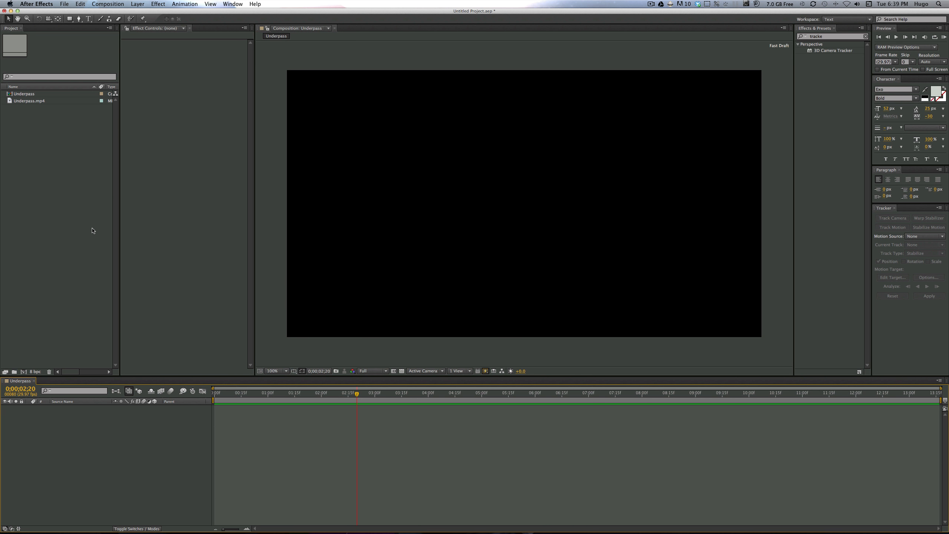
# Group the Effect Controls panel with the Project panel and restore it as a separate, slightly narrower column beside it.
pyautogui.click(12, 174)
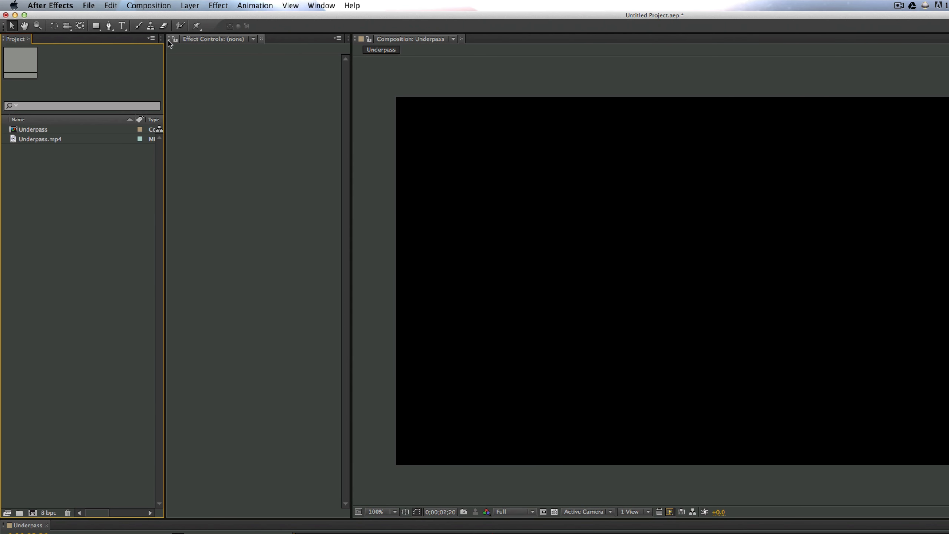
pyautogui.moveTo(169, 43); pyautogui.dragTo(110, 44)
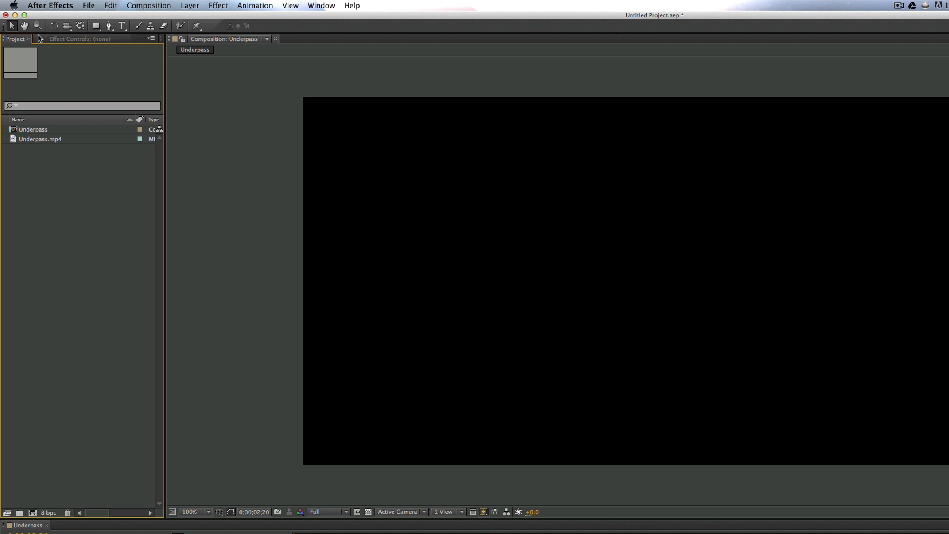
pyautogui.click(56, 39)
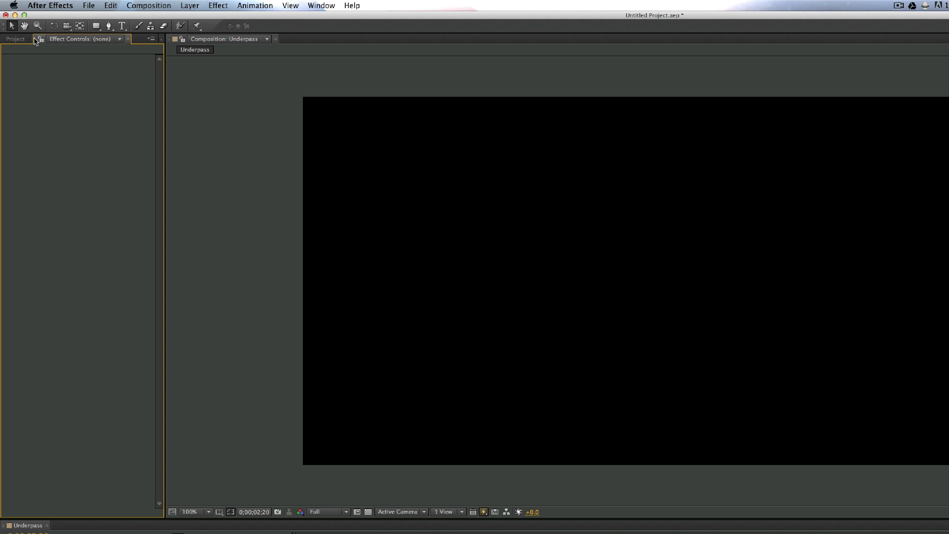
pyautogui.moveTo(36, 39); pyautogui.dragTo(161, 89)
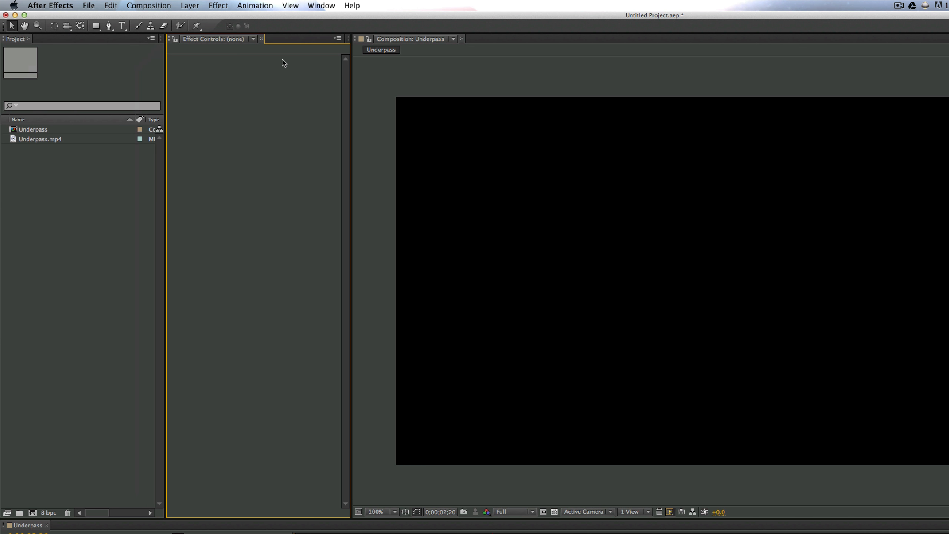
pyautogui.moveTo(350, 111); pyautogui.dragTo(335, 111)
pyautogui.click(44, 205)
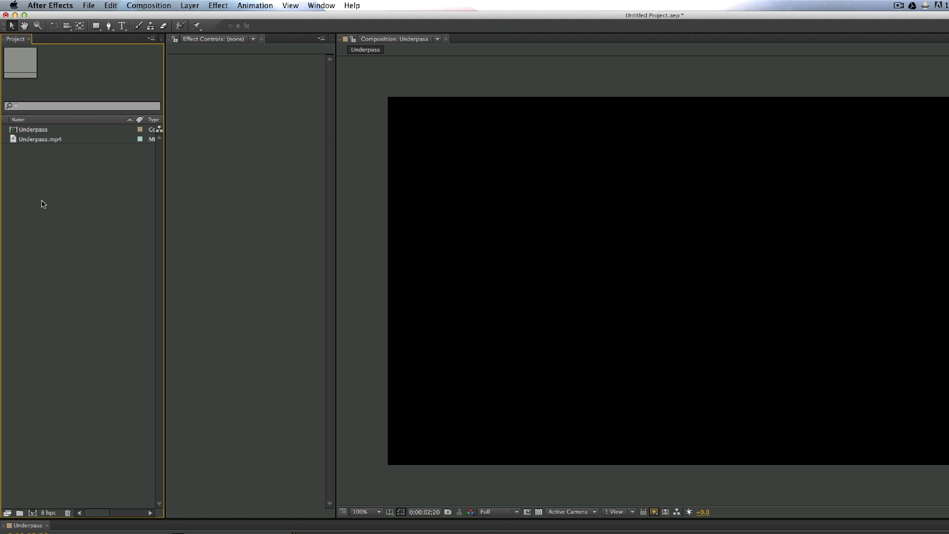
pyautogui.click(191, 99)
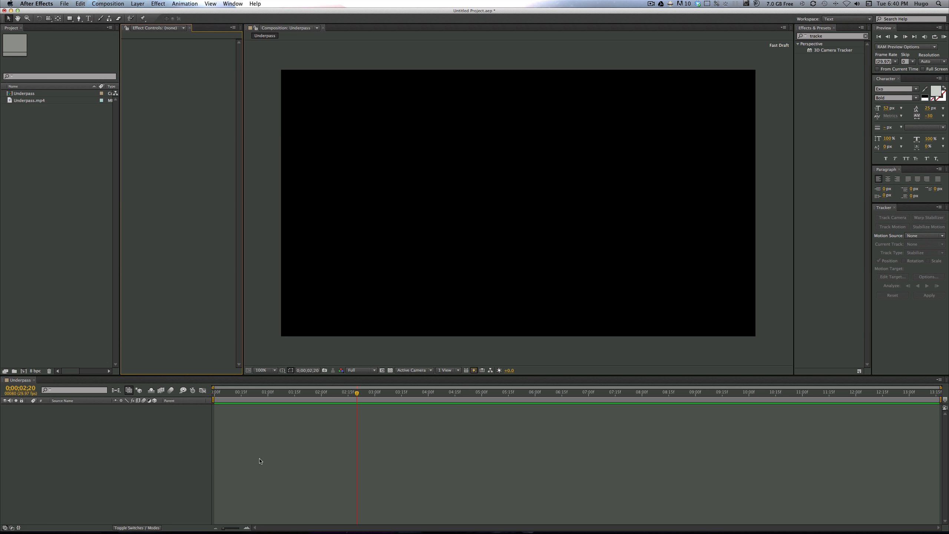
pyautogui.click(68, 261)
pyautogui.click(179, 221)
pyautogui.click(87, 204)
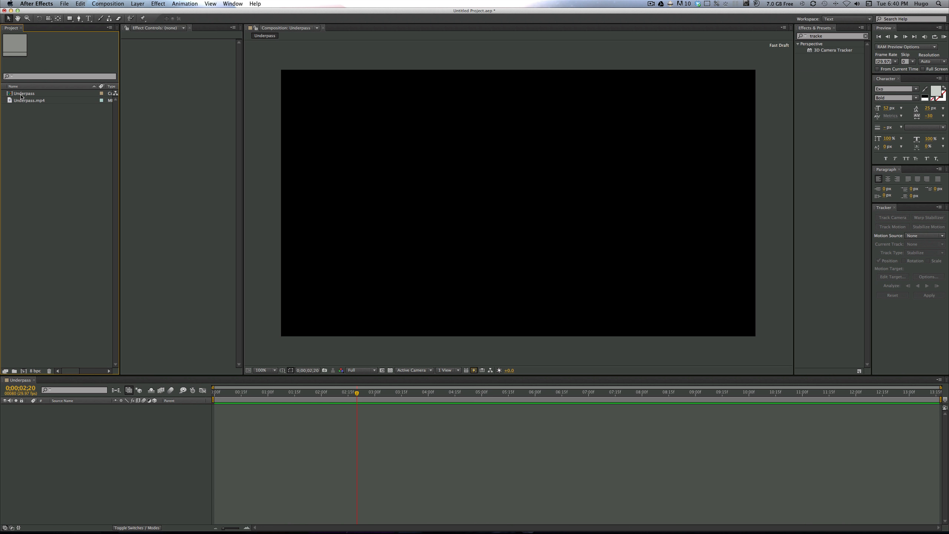
# Delete the old Underpass composition from the project and create a new composition from the Underpass.mp4 footage.
pyautogui.click(20, 94)
pyautogui.press('Delete')
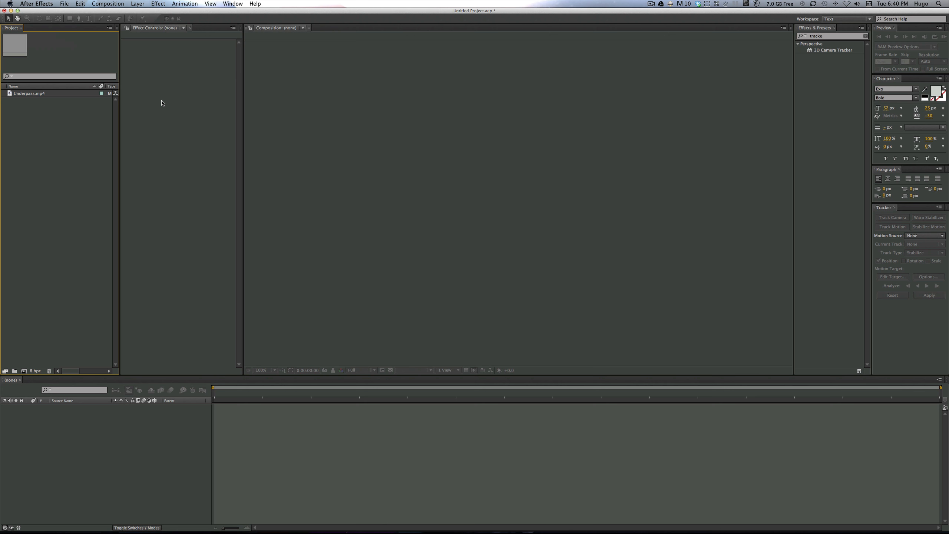
pyautogui.click(62, 96)
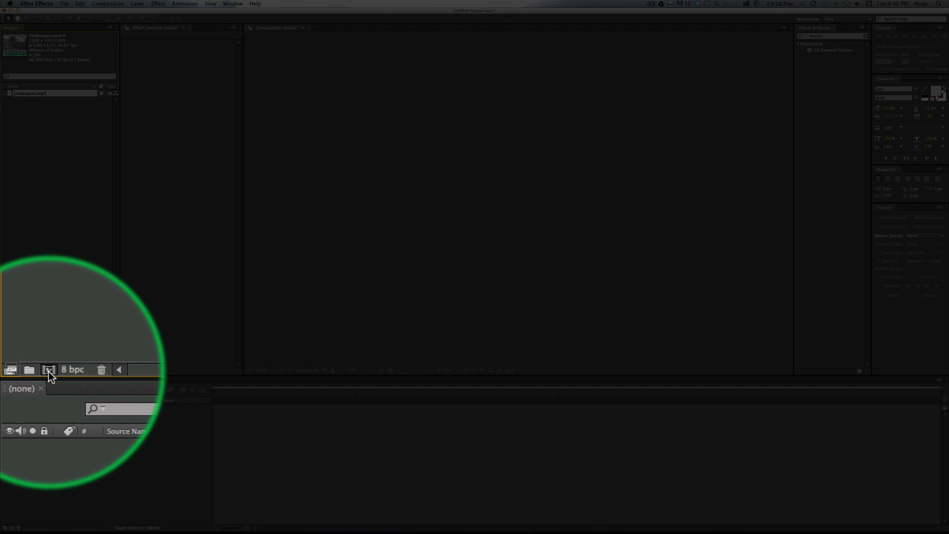
pyautogui.click(48, 370)
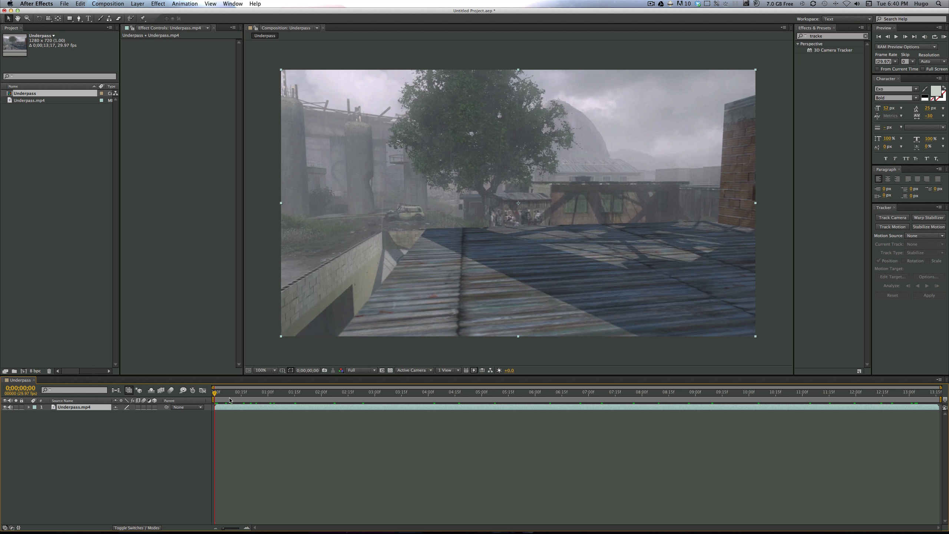
# Play back the Underpass footage from several points in the timeline to review its camera movement.
pyautogui.press('space')
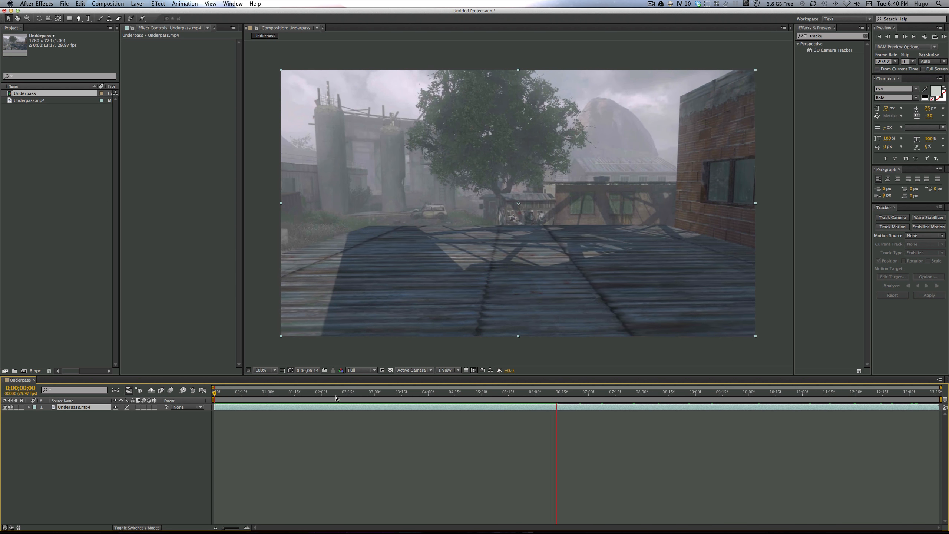
pyautogui.press('space')
pyautogui.click(321, 393)
pyautogui.press('space')
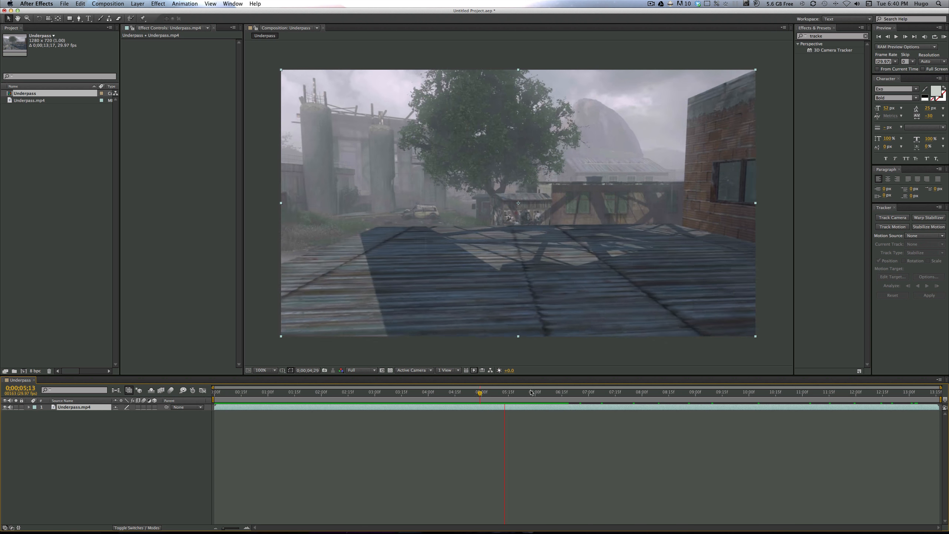
pyautogui.moveTo(322, 398)
pyautogui.mouseDown()
pyautogui.moveTo(803, 393)
pyautogui.moveTo(306, 389)
pyautogui.mouseUp()
pyautogui.press('space')
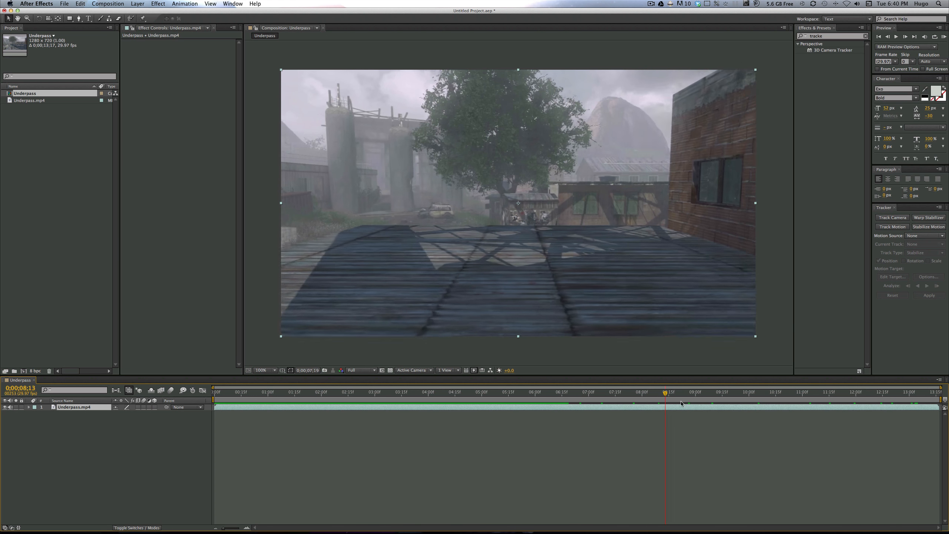
pyautogui.click(383, 472)
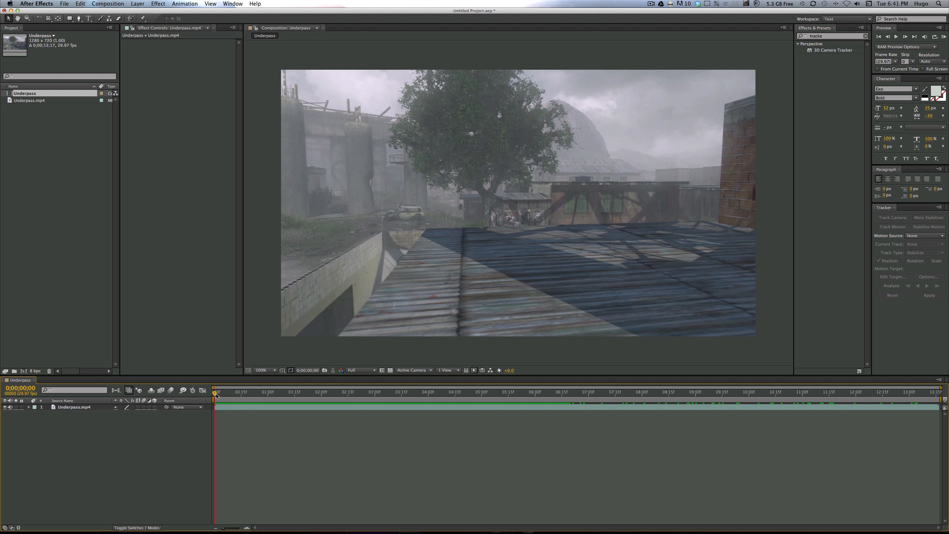
# Scrub through the Underpass footage to about seven seconds and return to the first frame.
pyautogui.moveTo(216, 395); pyautogui.dragTo(476, 395)
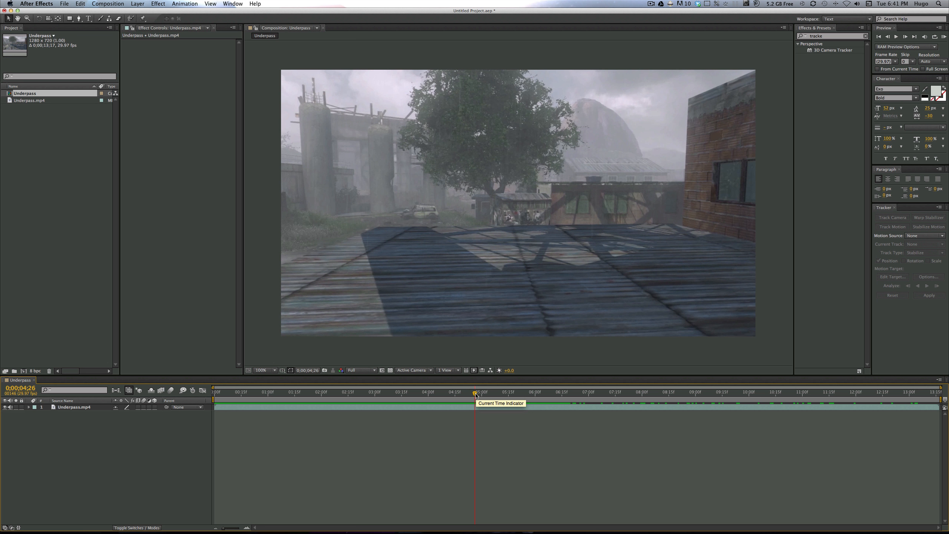
pyautogui.moveTo(475, 394); pyautogui.dragTo(594, 393)
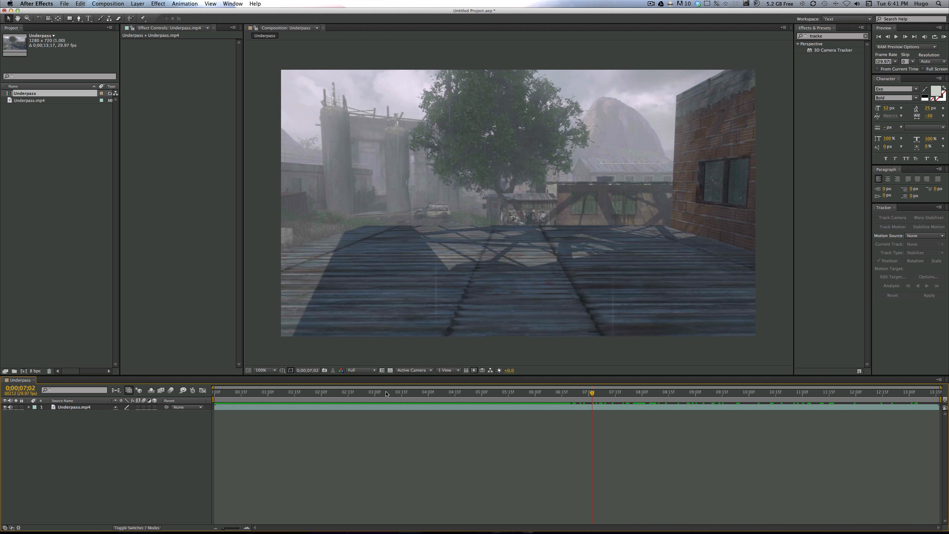
pyautogui.moveTo(258, 392); pyautogui.dragTo(207, 405)
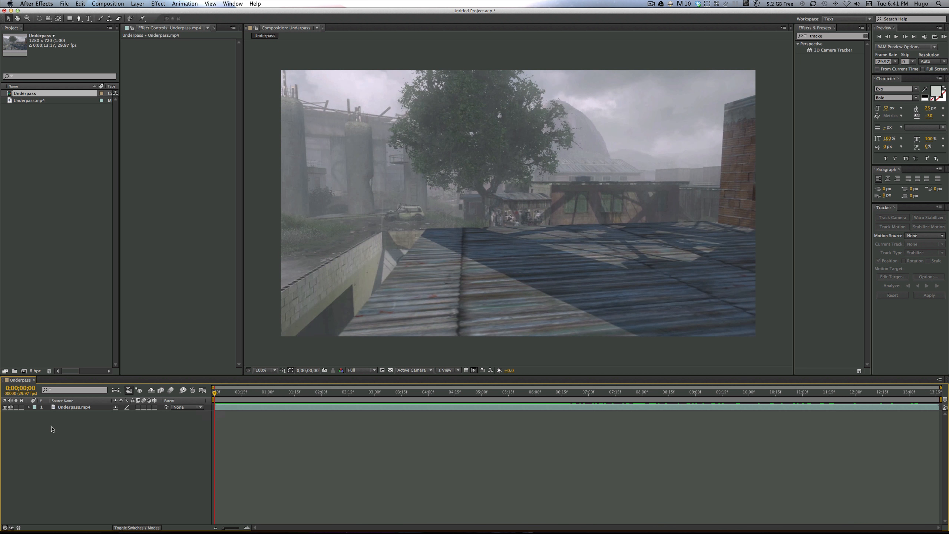
pyautogui.click(70, 407)
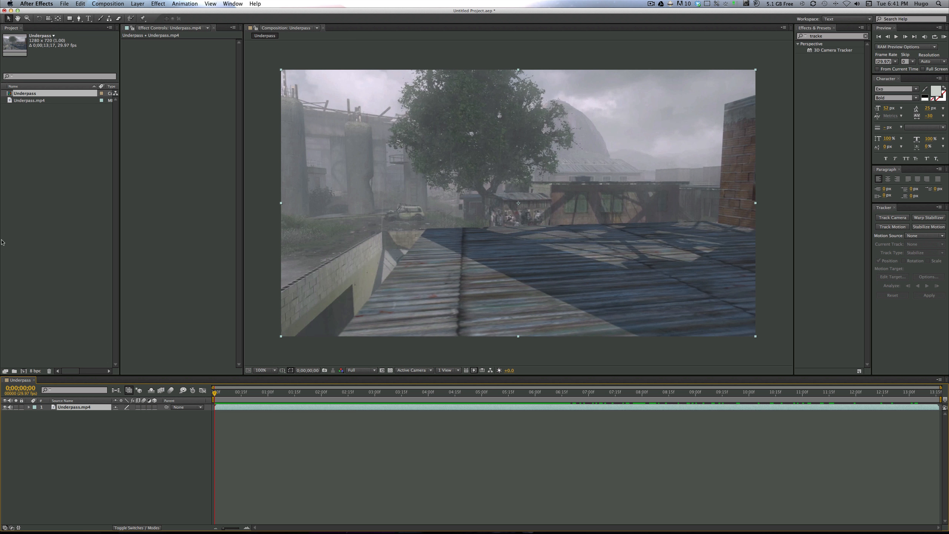
pyautogui.moveTo(229, 395); pyautogui.dragTo(183, 457)
pyautogui.click(158, 4)
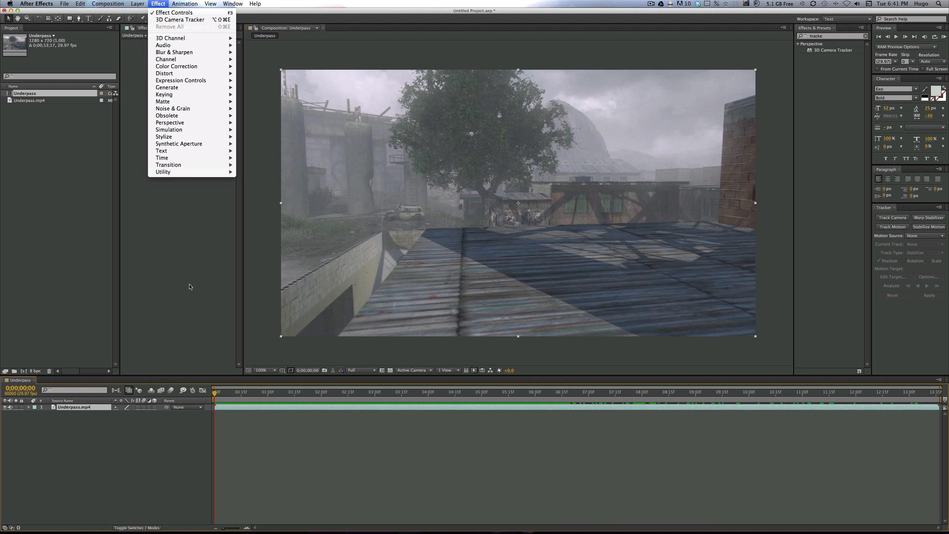
pyautogui.click(178, 302)
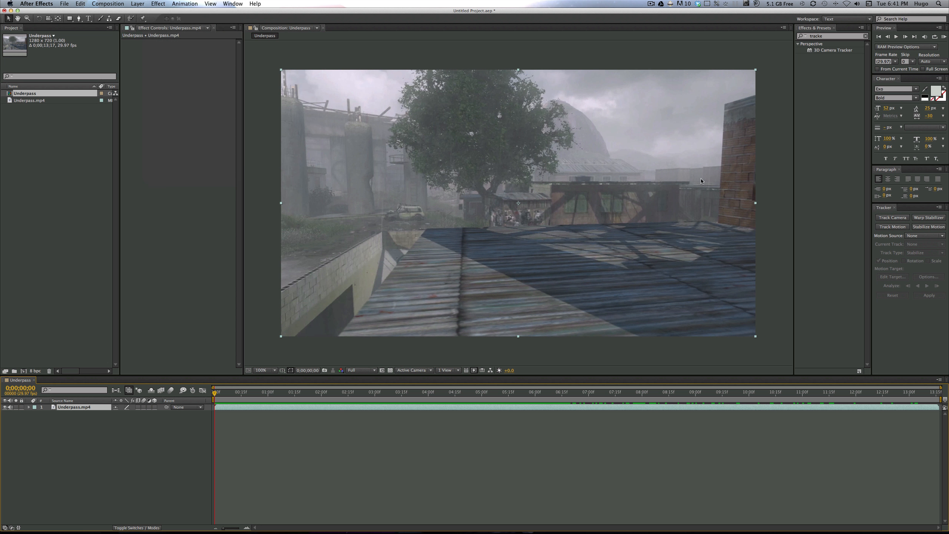
# Group the Effects & Presets panel with an enlarged Paragraph panel and move it back to its own column.
pyautogui.moveTo(924, 205); pyautogui.dragTo(924, 246)
pyautogui.click(770, 152)
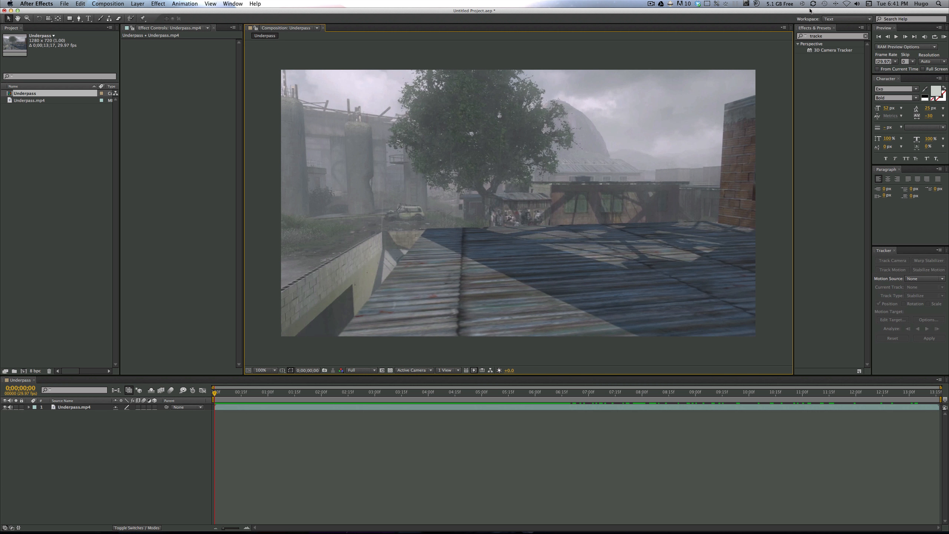
pyautogui.click(809, 29)
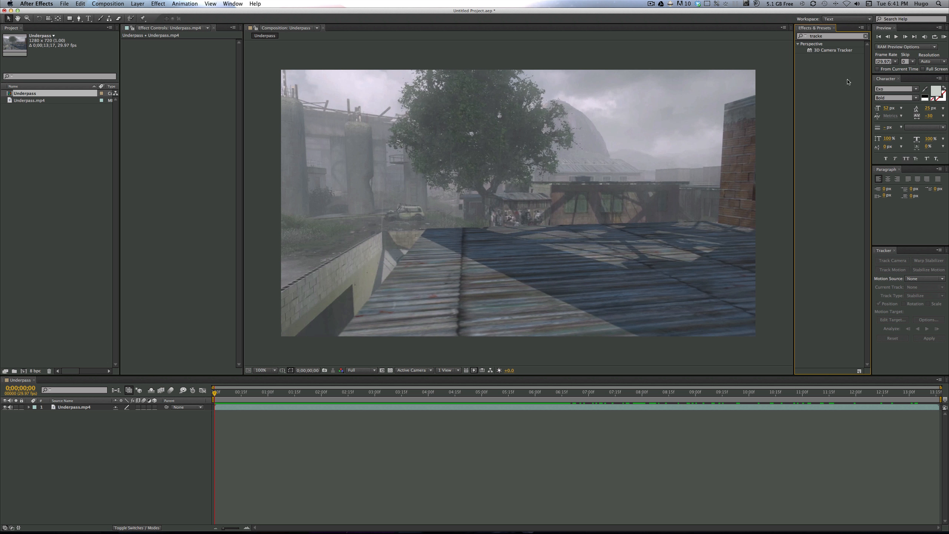
pyautogui.moveTo(799, 28); pyautogui.dragTo(909, 170)
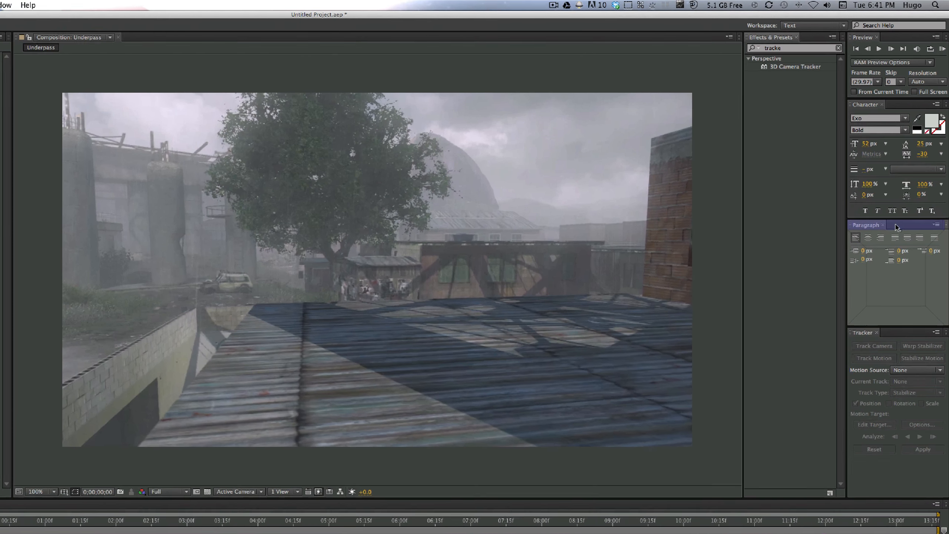
pyautogui.moveTo(896, 227); pyautogui.dragTo(896, 228)
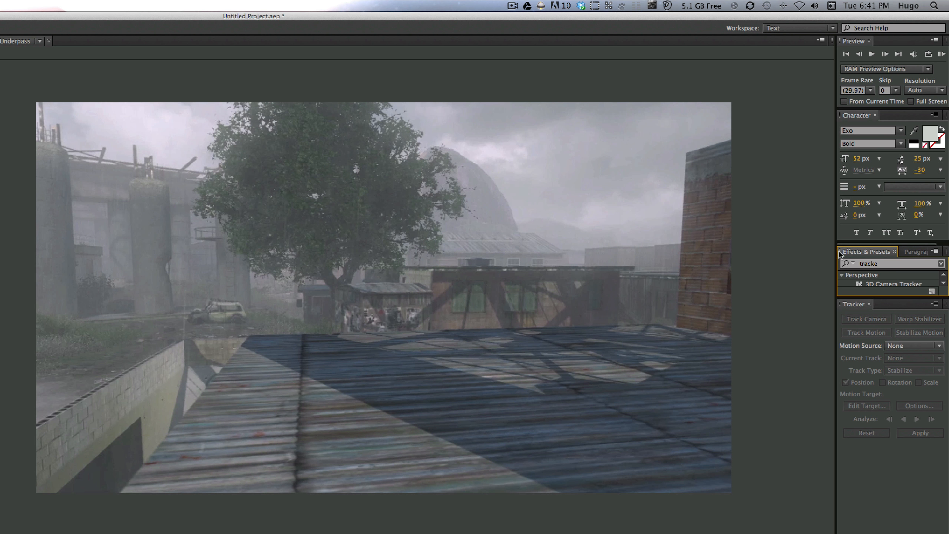
pyautogui.moveTo(839, 255); pyautogui.dragTo(814, 106)
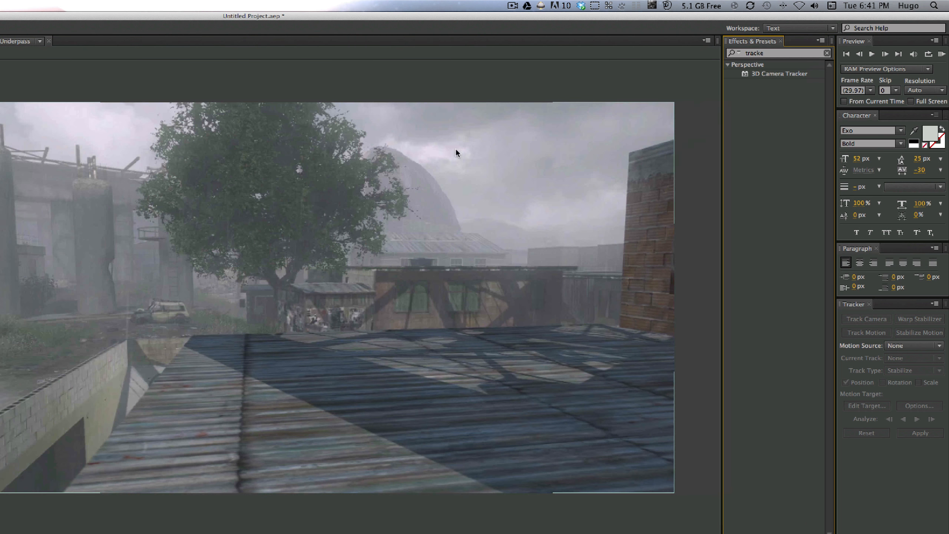
# Search the effects for "tracke" to locate the 3D Camera Tracker effect.
pyautogui.click(63, 4)
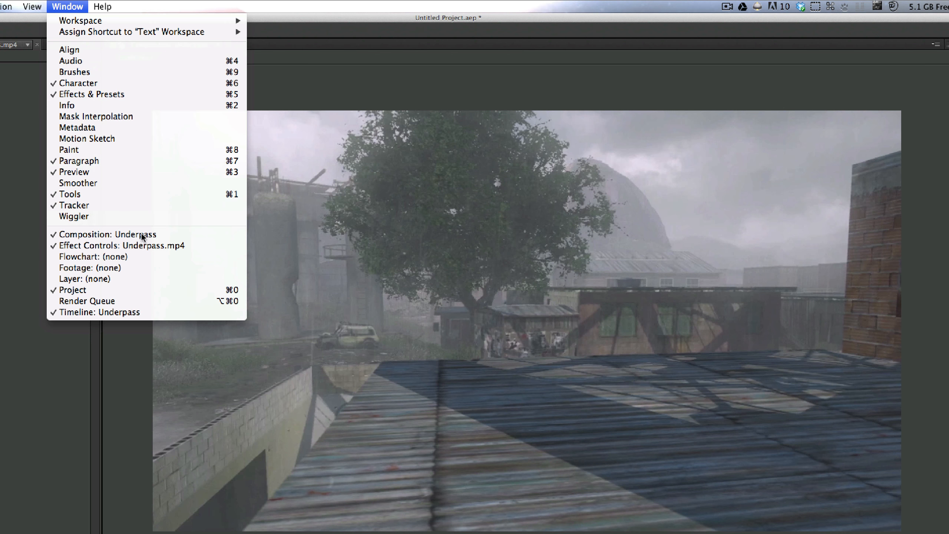
pyautogui.click(771, 56)
pyautogui.click(771, 56)
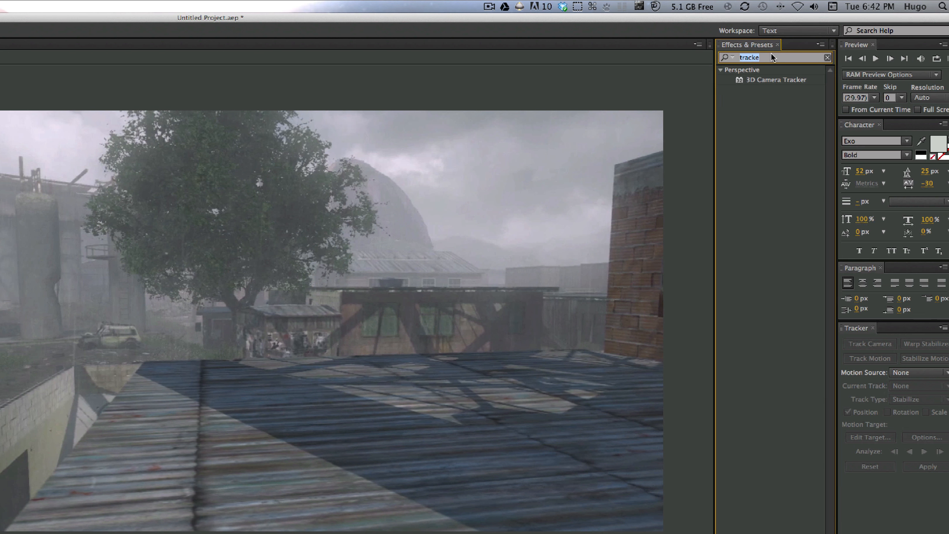
pyautogui.write('tracke')
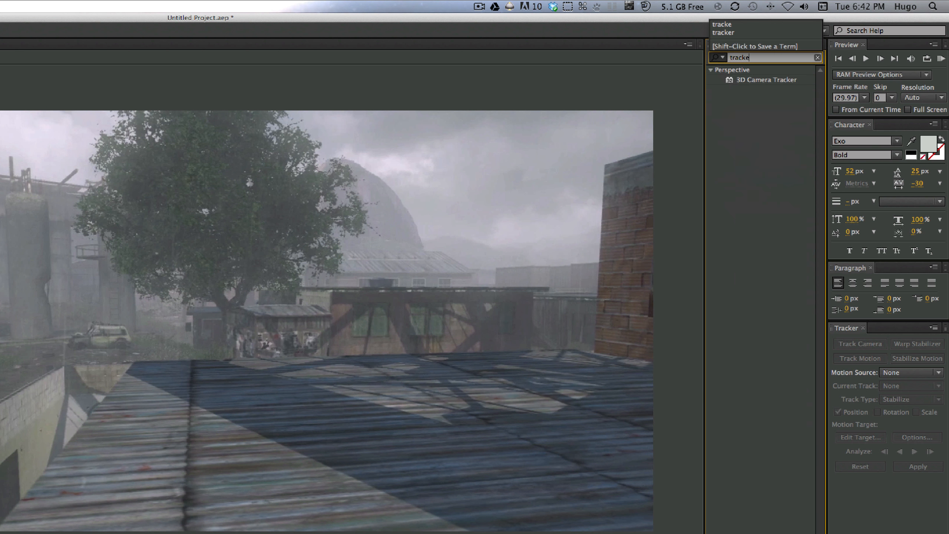
pyautogui.click(769, 80)
pyautogui.click(727, 144)
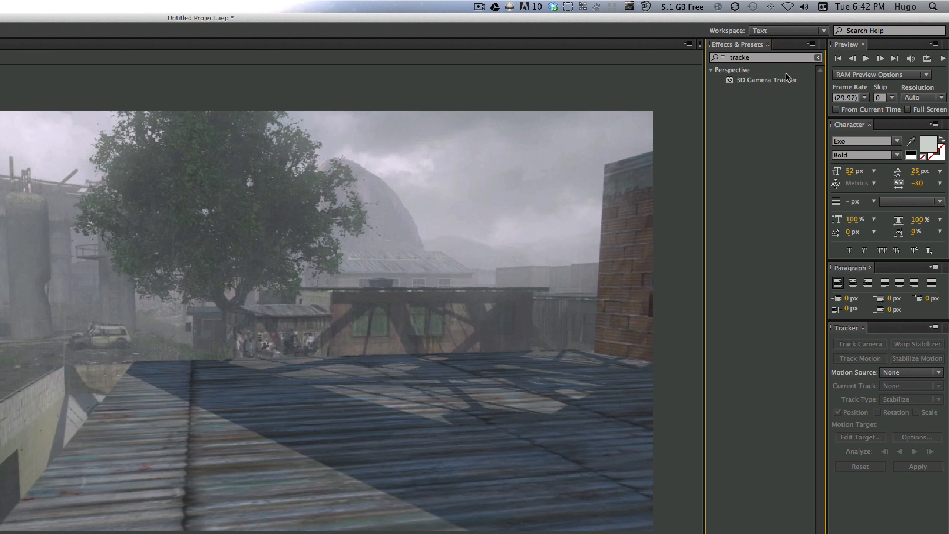
# Make sure the Tracker panel is shown and run Track Camera on the Underpass.mp4 layer.
pyautogui.moveTo(908, 322); pyautogui.dragTo(906, 425)
pyautogui.click(855, 363)
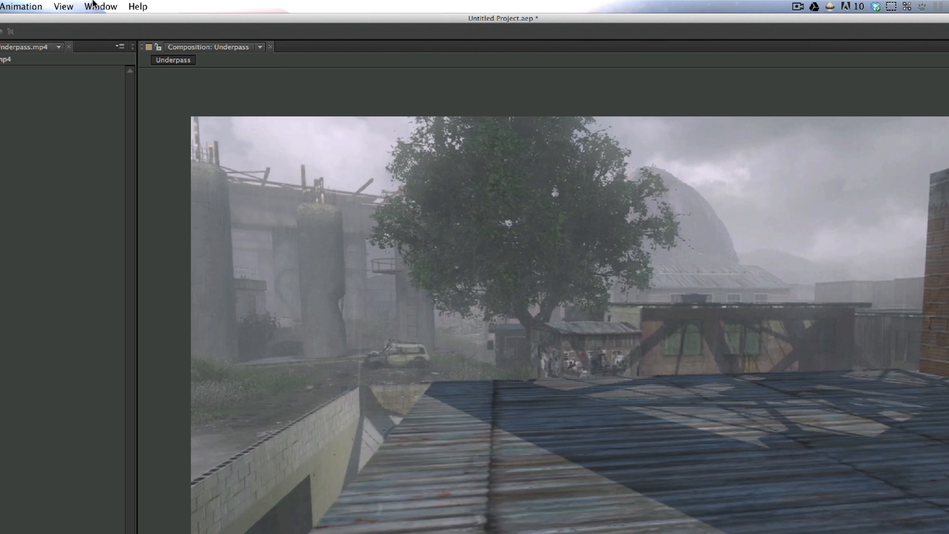
pyautogui.click(97, 4)
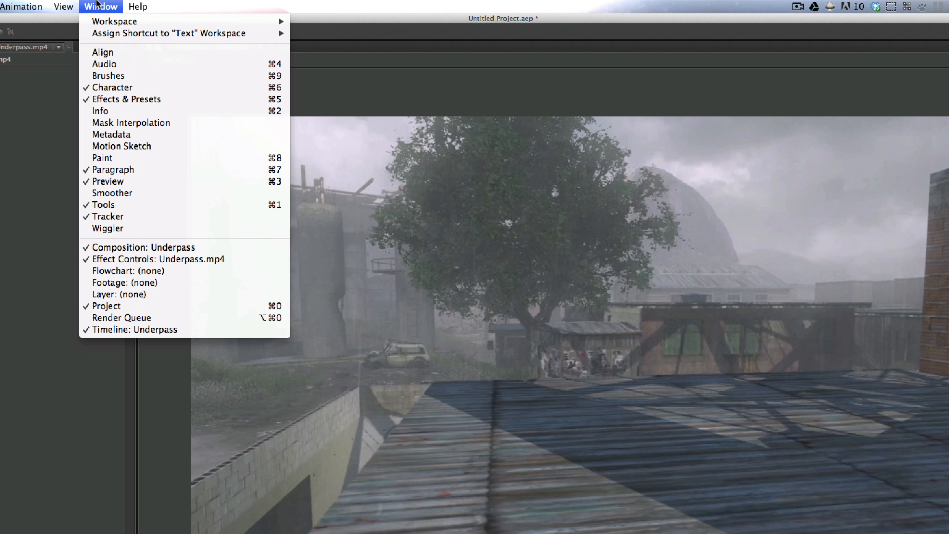
pyautogui.click(111, 217)
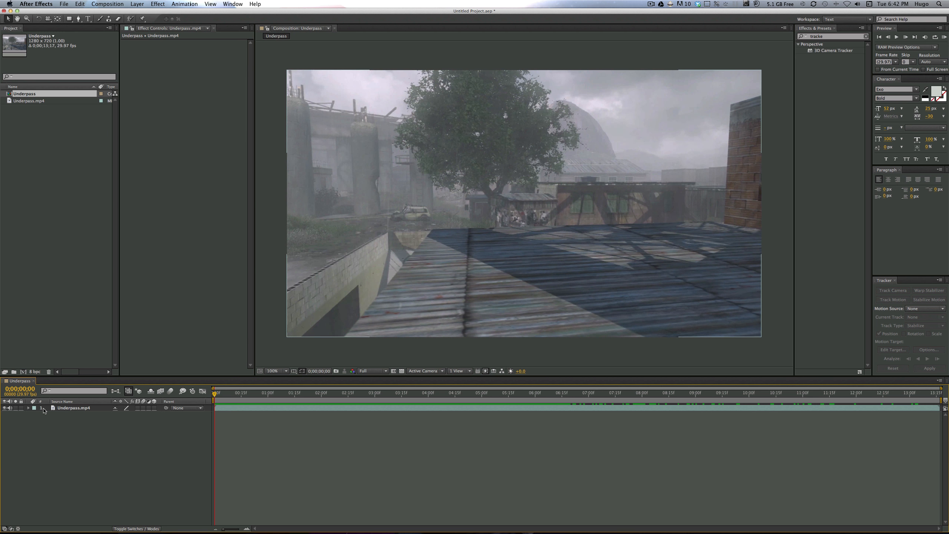
pyautogui.click(73, 408)
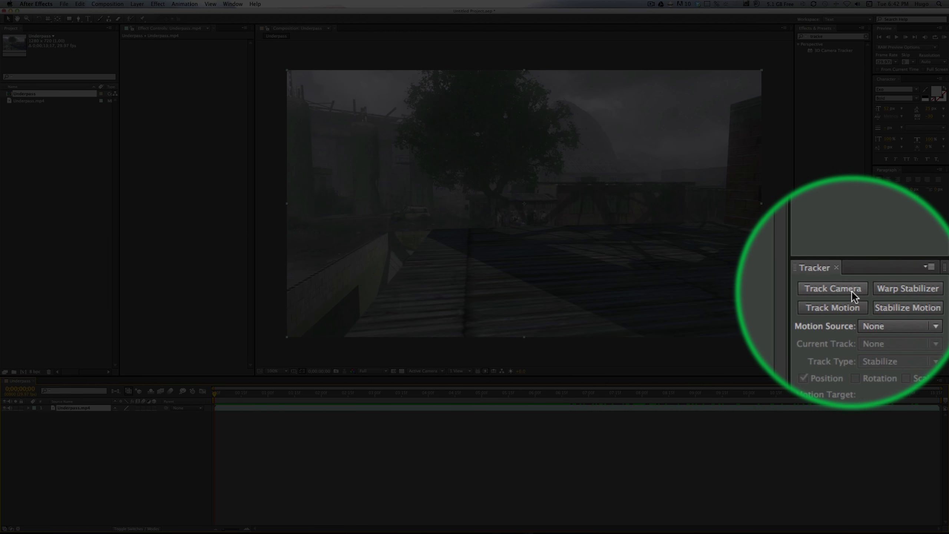
pyautogui.click(893, 290)
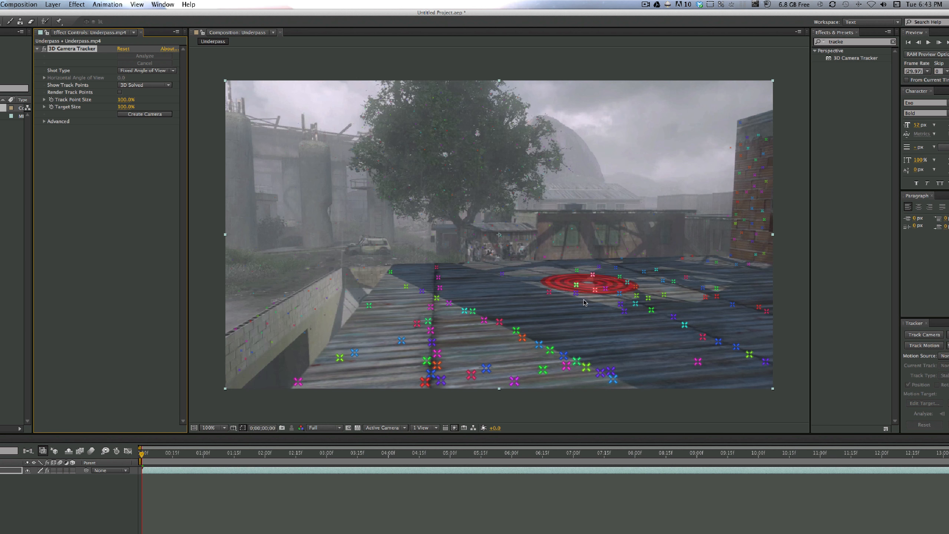
# Set the 3D Camera Tracker's Target Size to 96% and move the playhead to 0;00;04;09.
pyautogui.moveTo(153, 455); pyautogui.dragTo(565, 463)
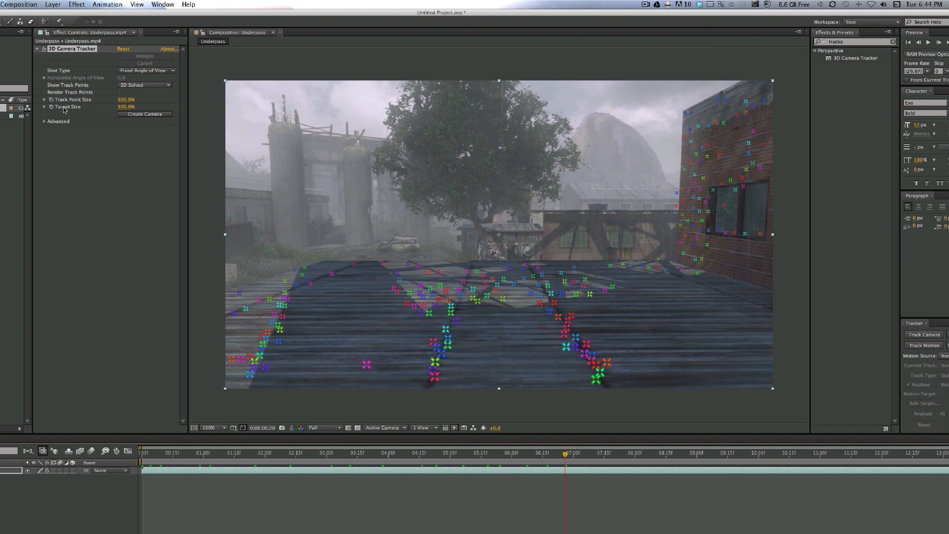
pyautogui.moveTo(121, 107); pyautogui.dragTo(122, 108)
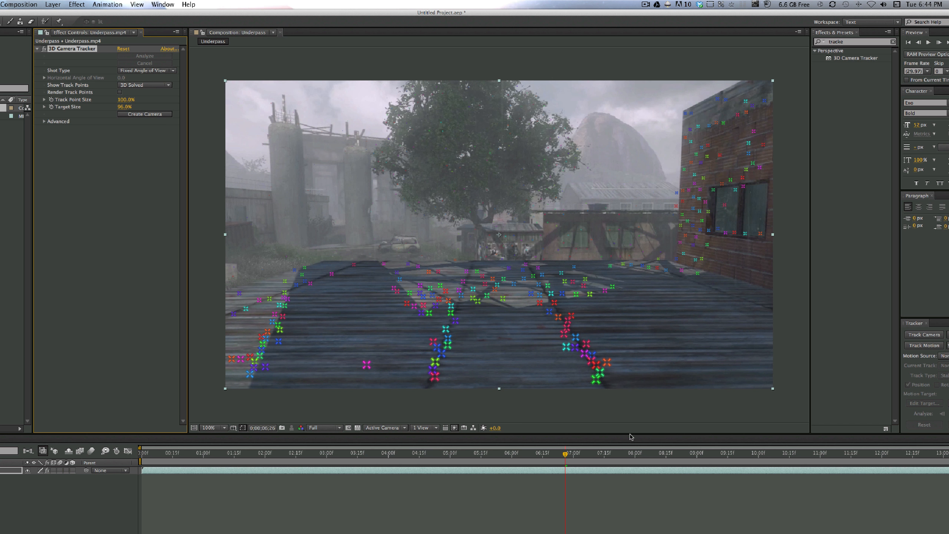
pyautogui.moveTo(563, 454); pyautogui.dragTo(408, 453)
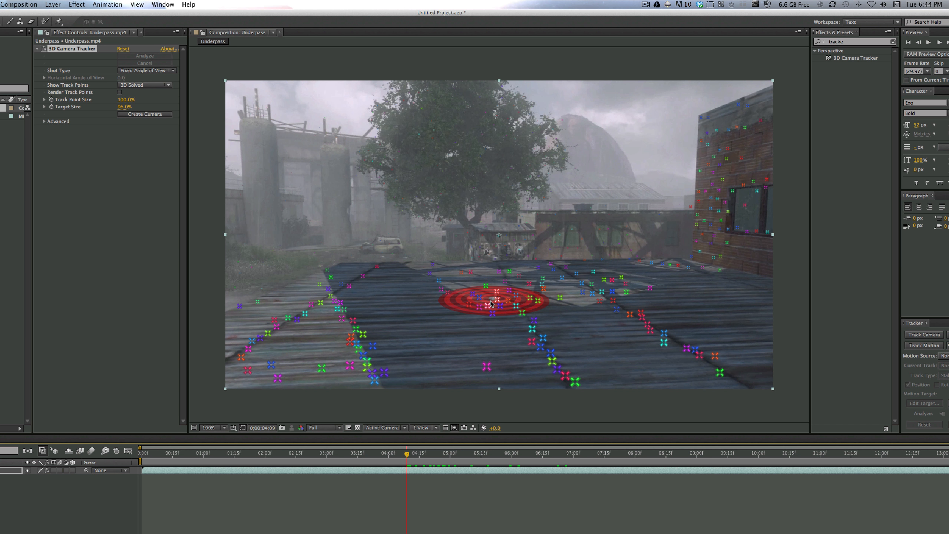
# Try selecting three neighbouring track points on the roof as the target plane, and undo the selection.
pyautogui.click(449, 294)
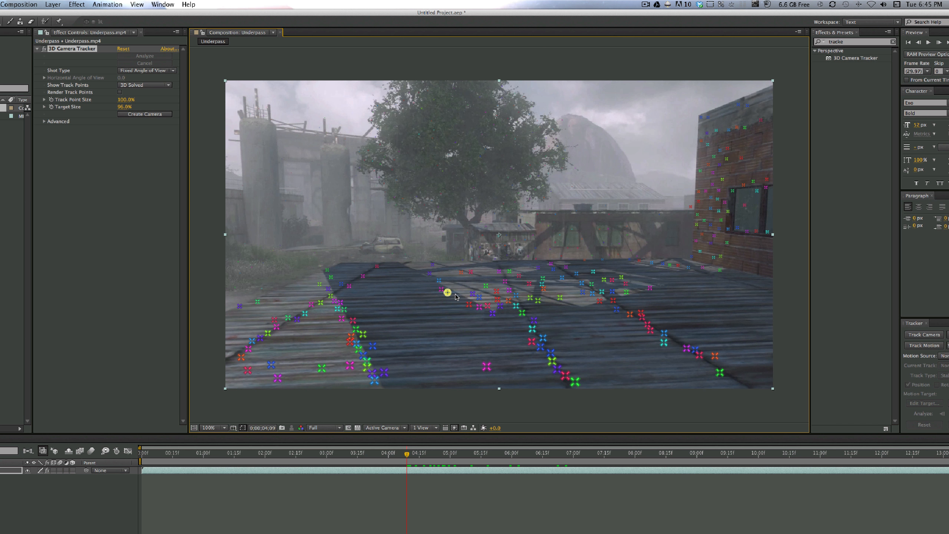
pyautogui.press('super')
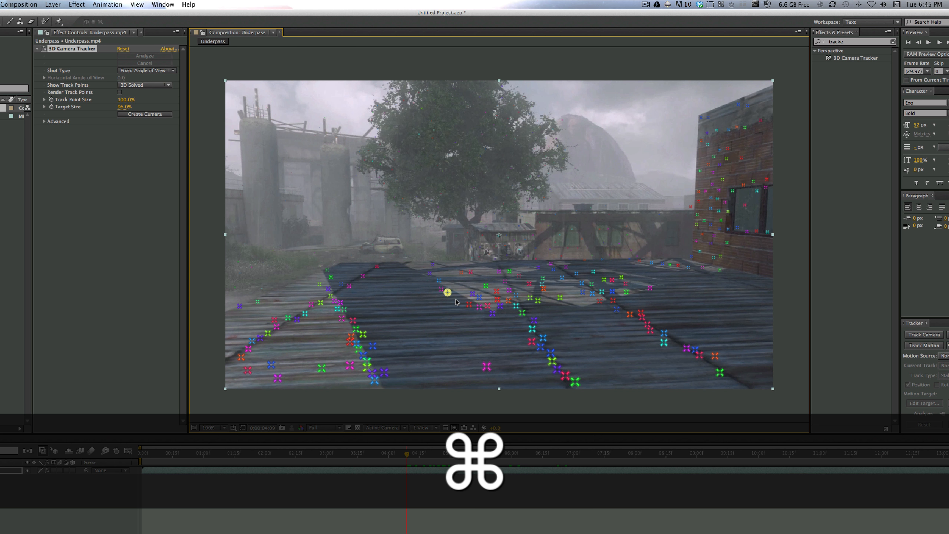
pyautogui.keyDown('super'); pyautogui.click(473, 294); pyautogui.keyUp('super')
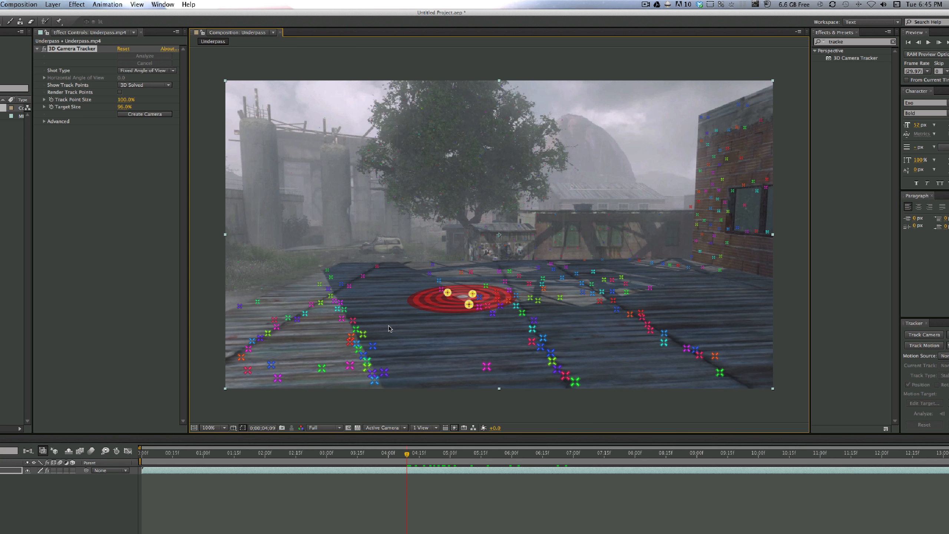
pyautogui.press('super+z')
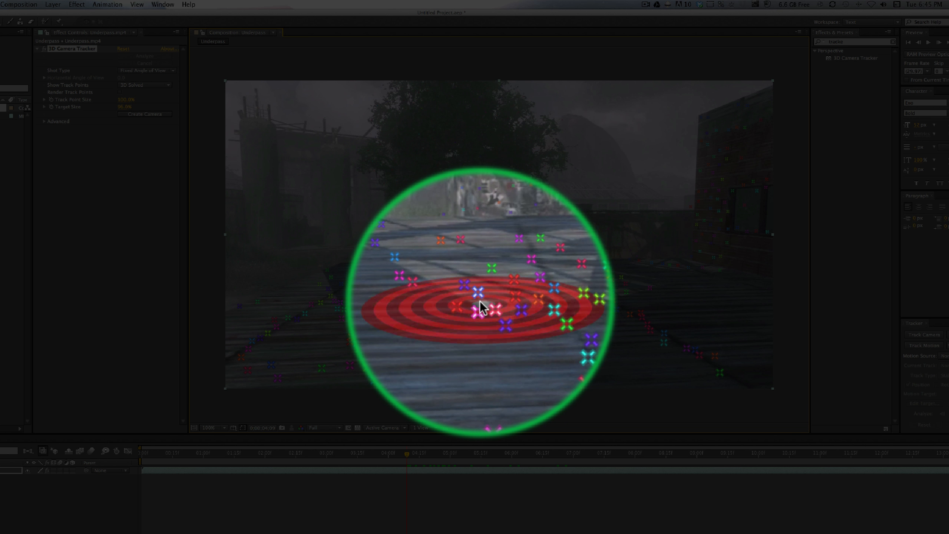
# Create a text layer and camera from the track points under the target on the middle of the roof.
pyautogui.rightClick(480, 302)
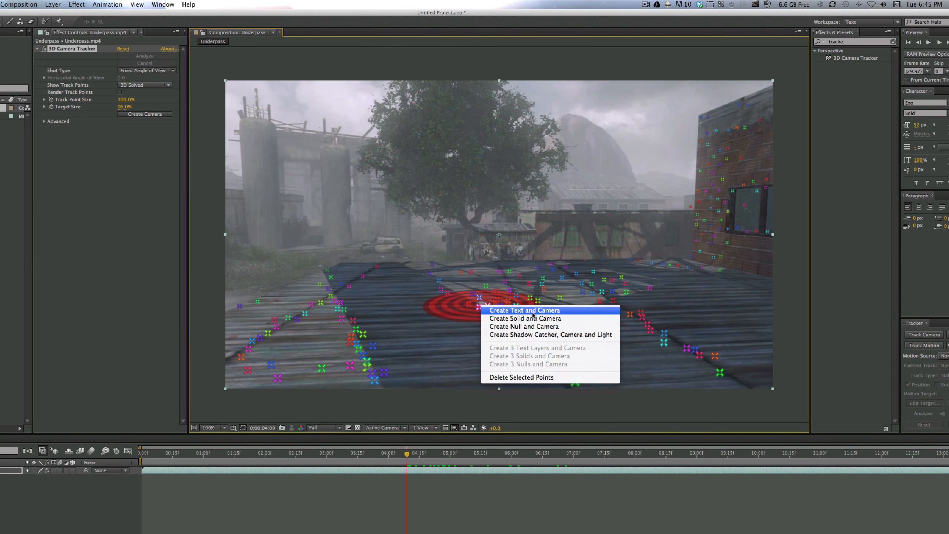
pyautogui.click(532, 313)
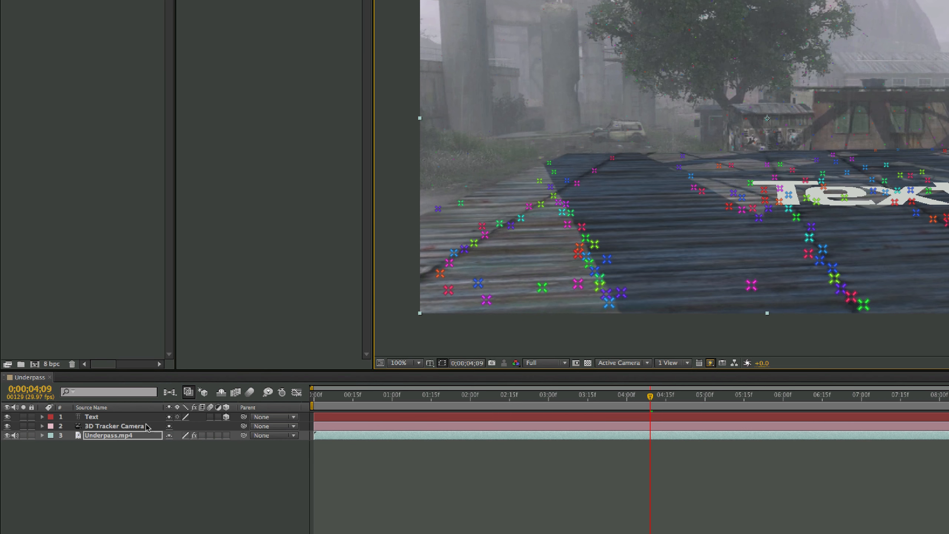
pyautogui.press('Return')
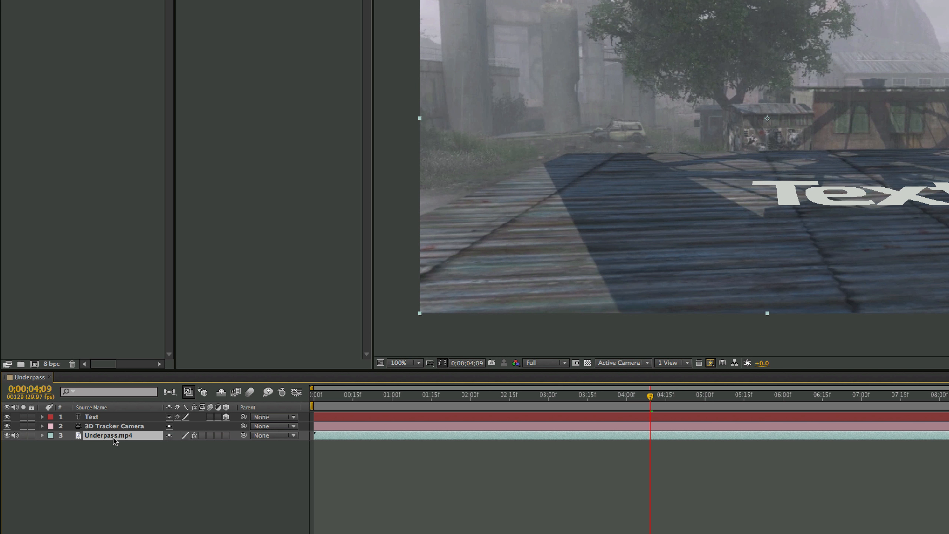
# Inspect the Text, 3D Tracker Camera and footage layers and scrub the timeline to check how the text follows the roof.
pyautogui.click(113, 427)
pyautogui.click(103, 418)
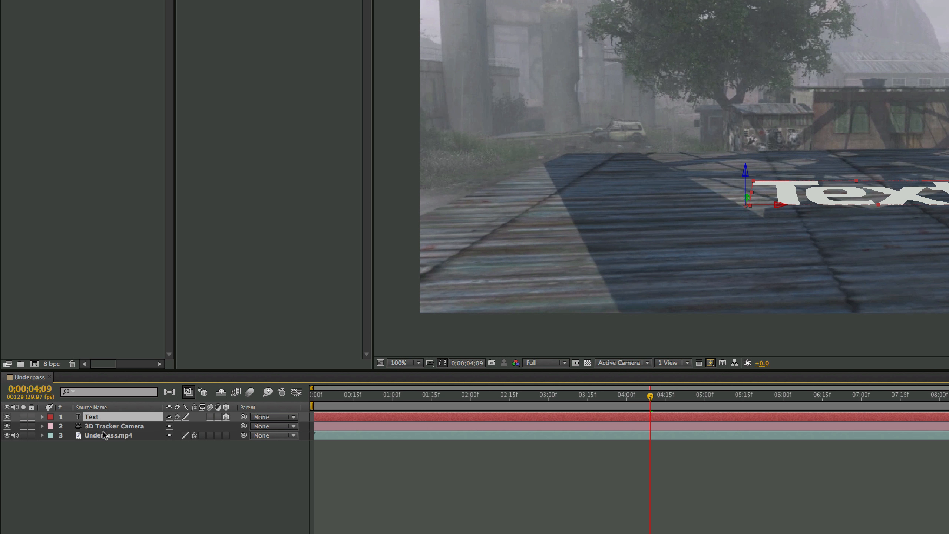
pyautogui.click(105, 427)
pyautogui.click(111, 437)
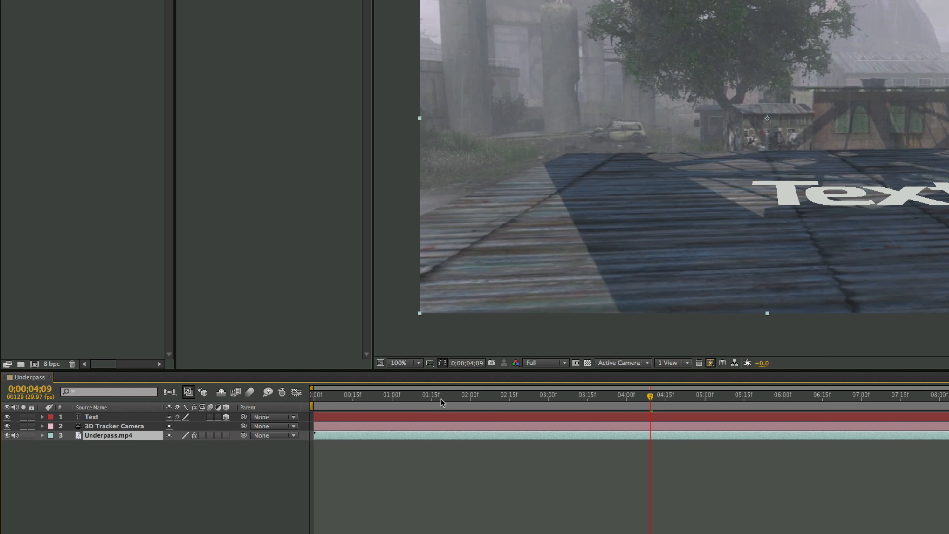
pyautogui.moveTo(440, 399); pyautogui.dragTo(390, 399)
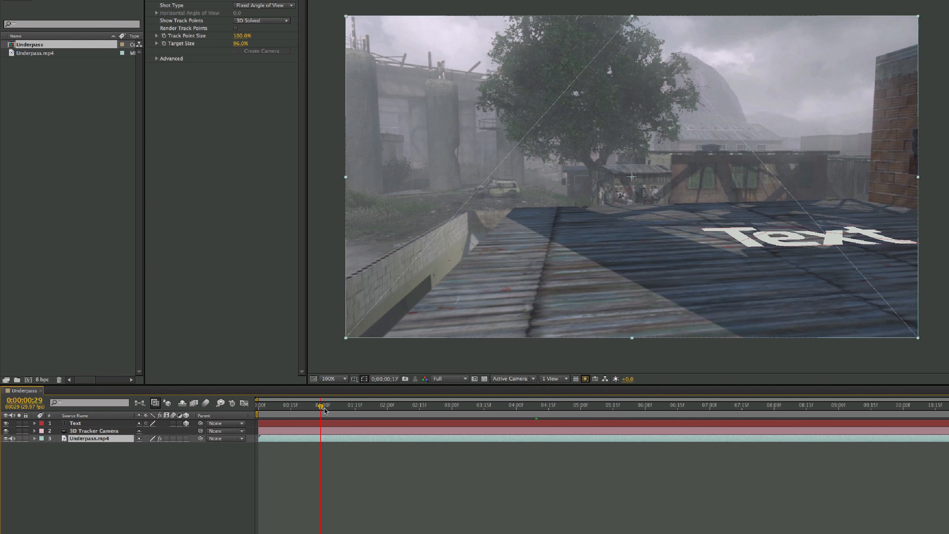
pyautogui.moveTo(325, 410); pyautogui.dragTo(502, 413)
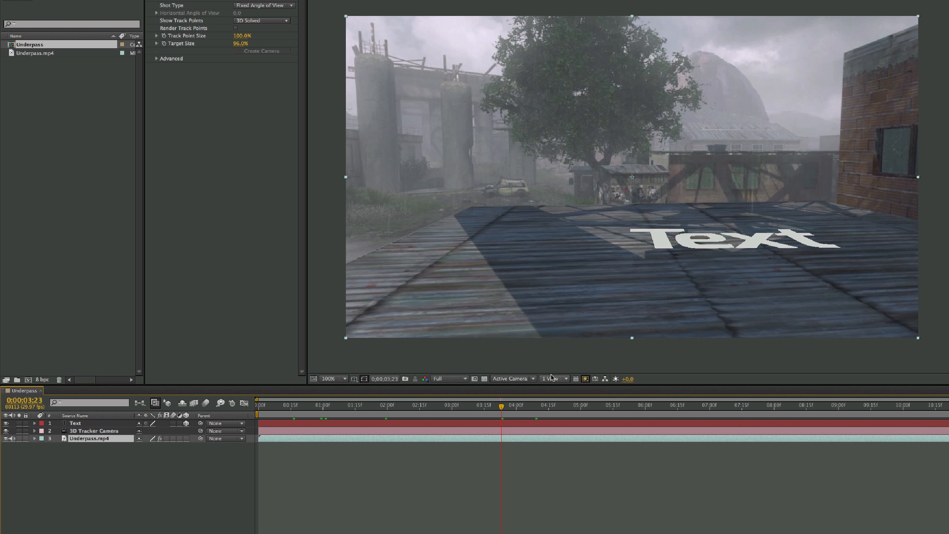
# Set the composition's Fast Previews mode to Fast Draft.
pyautogui.click(585, 380)
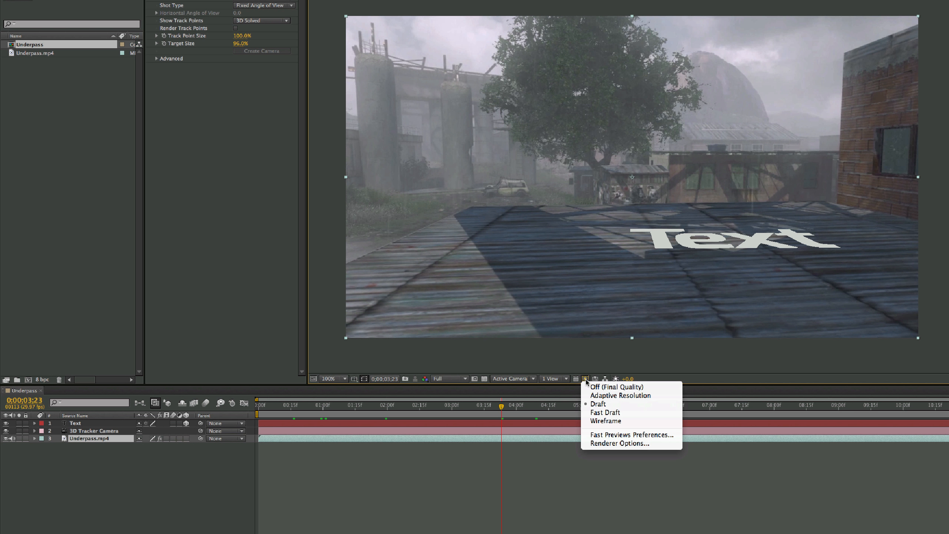
pyautogui.click(607, 413)
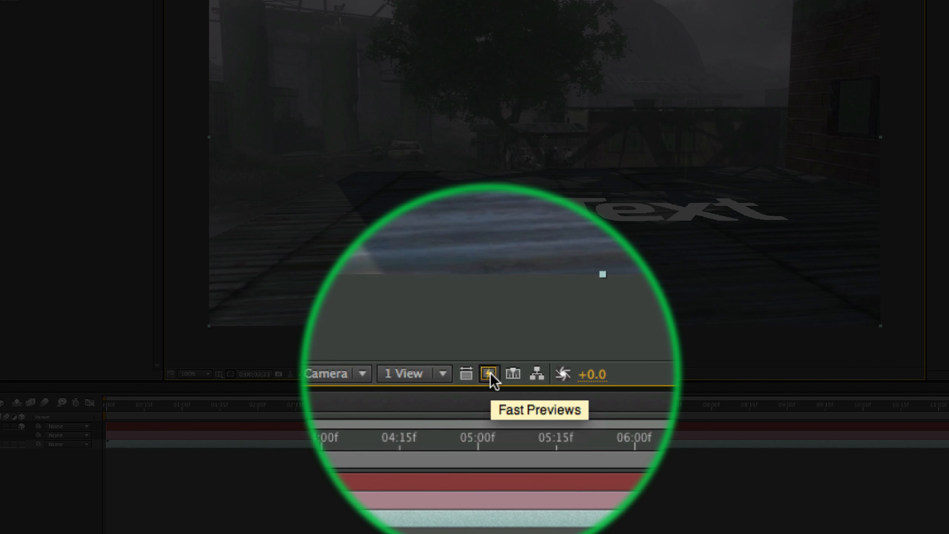
# Try the Wireframe preview mode while scrubbing the timeline, and return to Fast Draft.
pyautogui.click(490, 373)
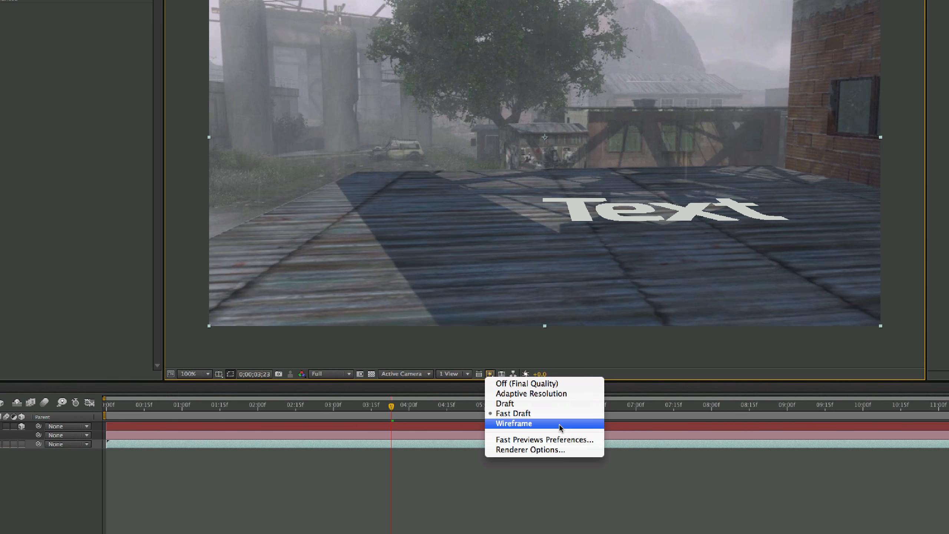
pyautogui.click(559, 425)
pyautogui.moveTo(376, 407); pyautogui.dragTo(467, 412)
pyautogui.click(489, 374)
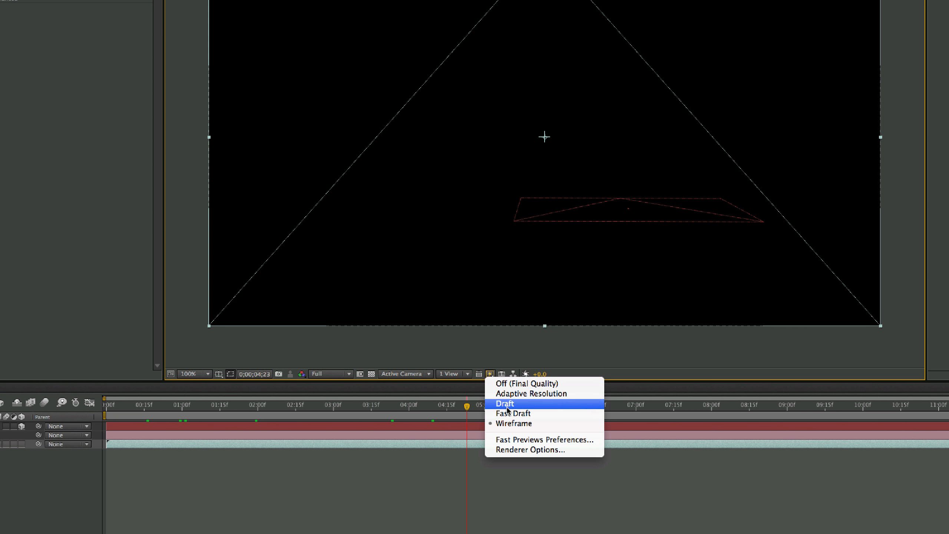
pyautogui.click(503, 413)
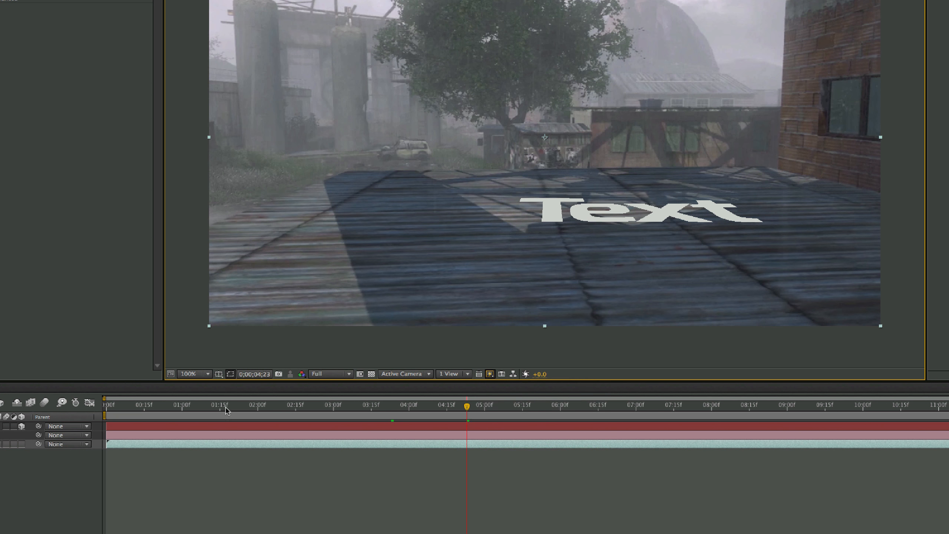
# Try Off (Final Quality) for Fast Previews while scrubbing, and switch back to Fast Draft.
pyautogui.moveTo(332, 408); pyautogui.dragTo(455, 408)
pyautogui.click(490, 375)
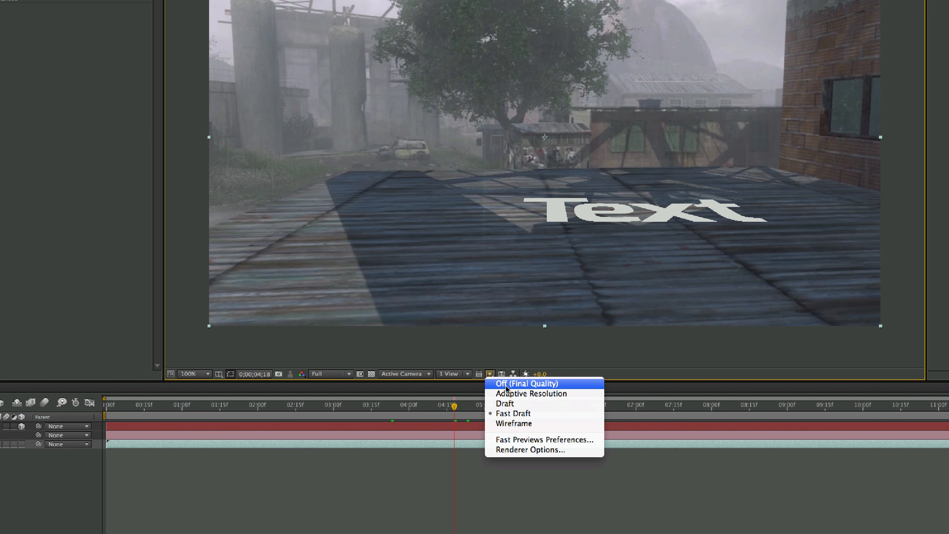
pyautogui.click(545, 384)
pyautogui.moveTo(454, 407); pyautogui.dragTo(412, 410)
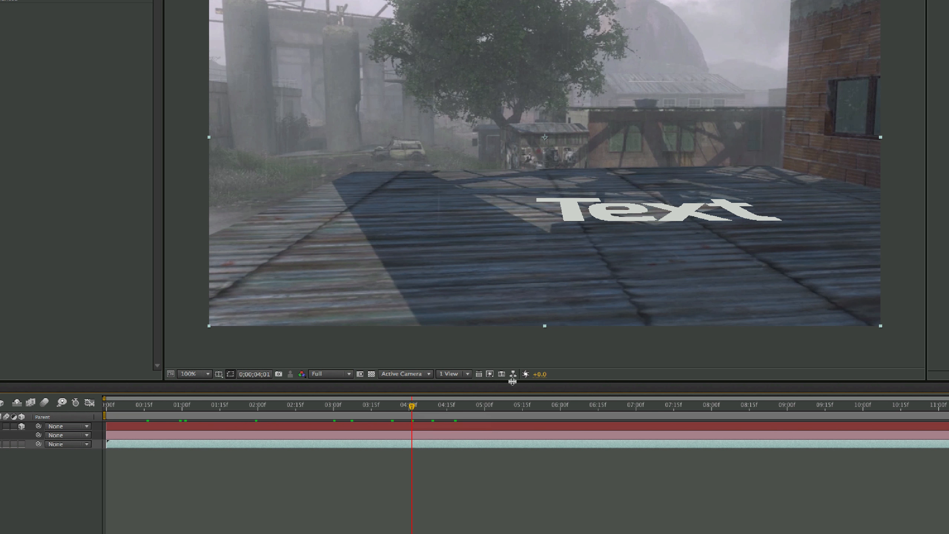
pyautogui.click(490, 374)
pyautogui.click(497, 410)
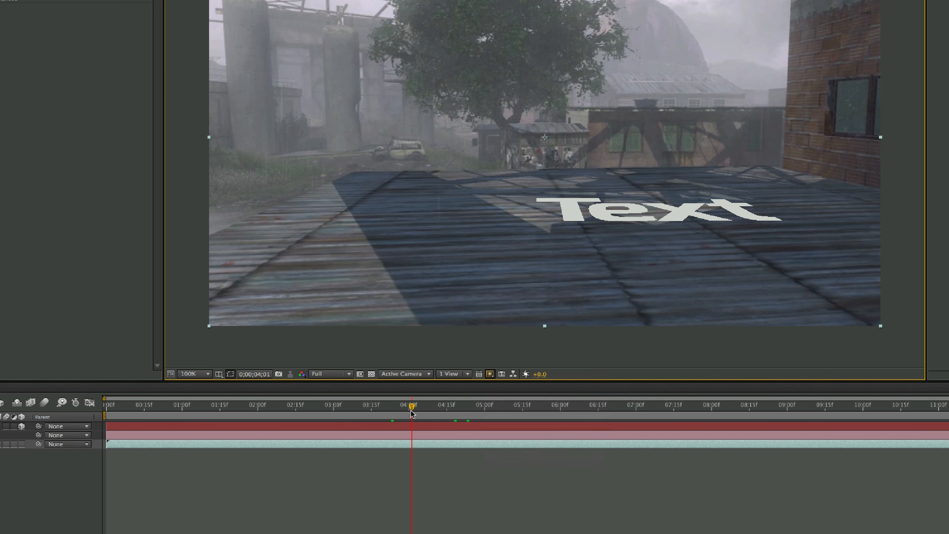
# Scrub the timeline around four to five seconds to review the text with the Fast Draft preview.
pyautogui.moveTo(412, 413); pyautogui.dragTo(434, 411)
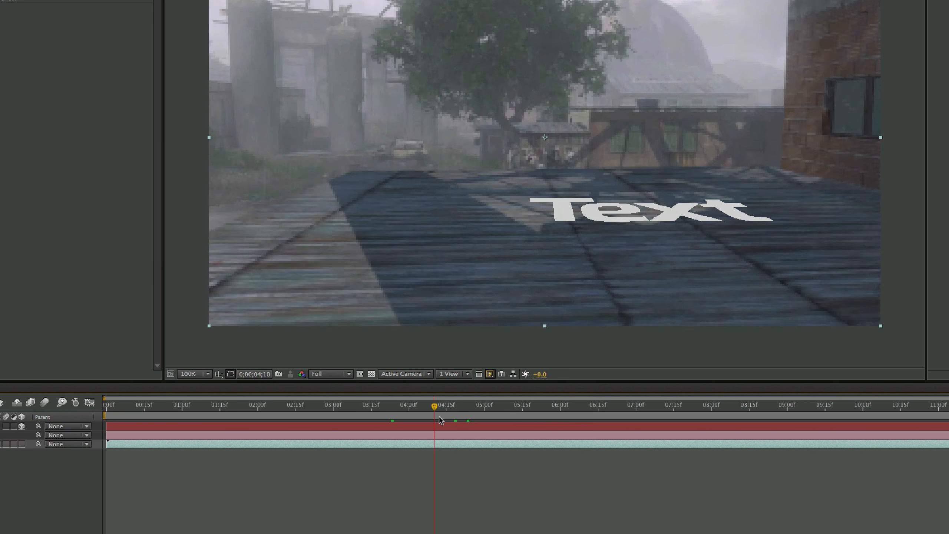
pyautogui.click(490, 373)
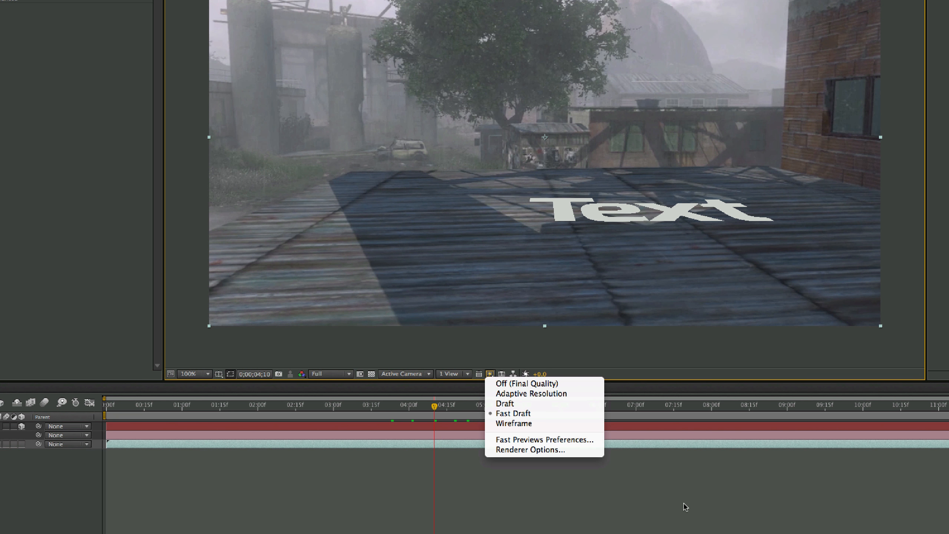
pyautogui.click(692, 515)
pyautogui.moveTo(396, 403); pyautogui.dragTo(475, 407)
# Move the playhead to 0;00;02;21 and select the Text layer.
pyautogui.click(620, 211)
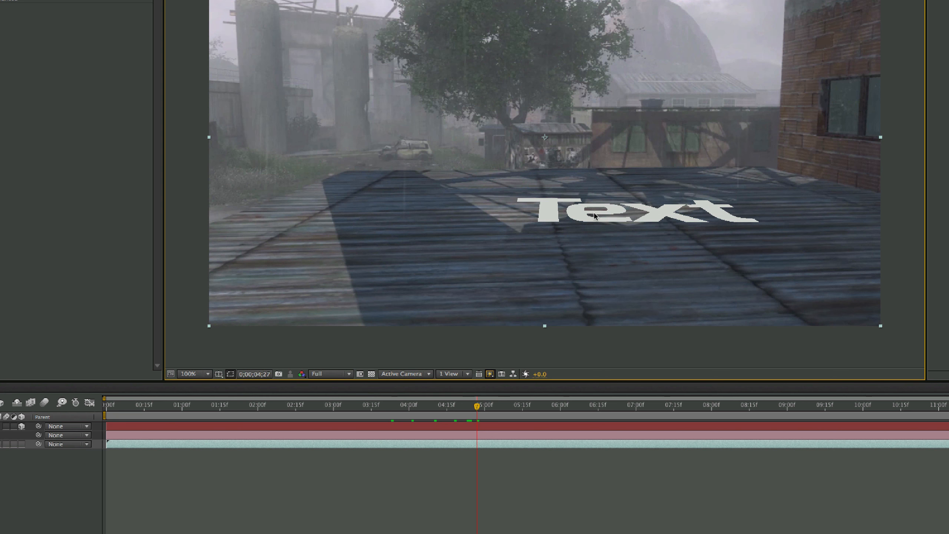
pyautogui.moveTo(328, 414)
pyautogui.mouseDown()
pyautogui.moveTo(105, 408)
pyautogui.moveTo(510, 411)
pyautogui.moveTo(291, 409)
pyautogui.moveTo(311, 409)
pyautogui.mouseUp()
pyautogui.click(15, 418)
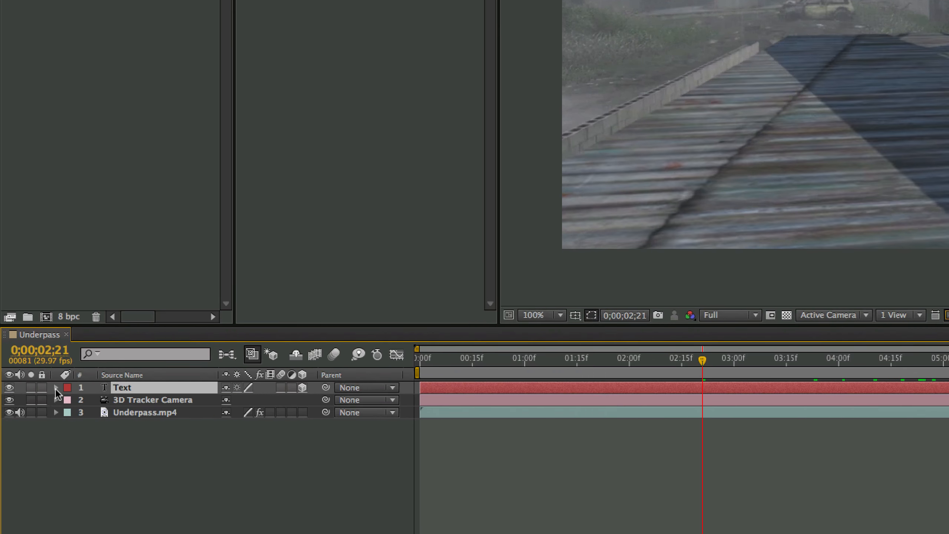
# Add a second, flat text layer reading "huhuhhuh" over the concrete pillars in the Underpass composition.
pyautogui.click(29, 408)
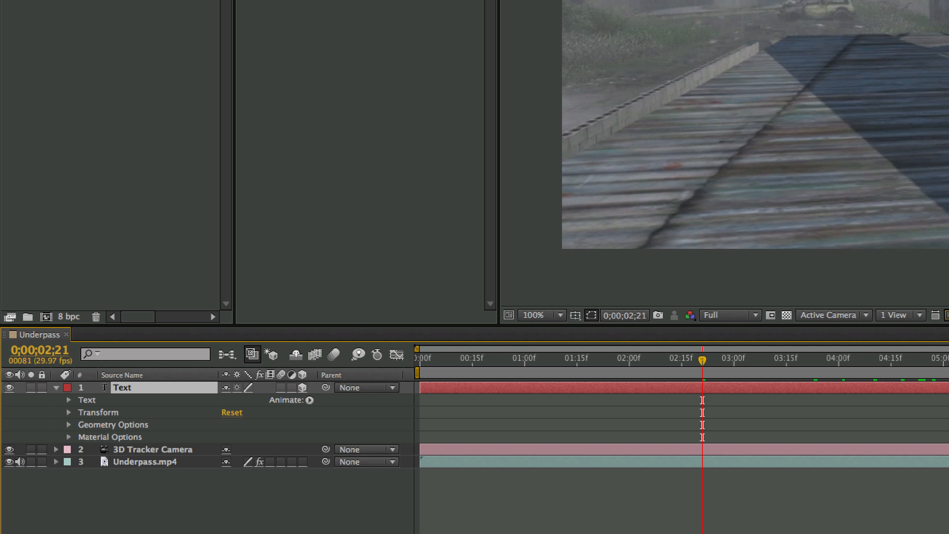
pyautogui.click(56, 388)
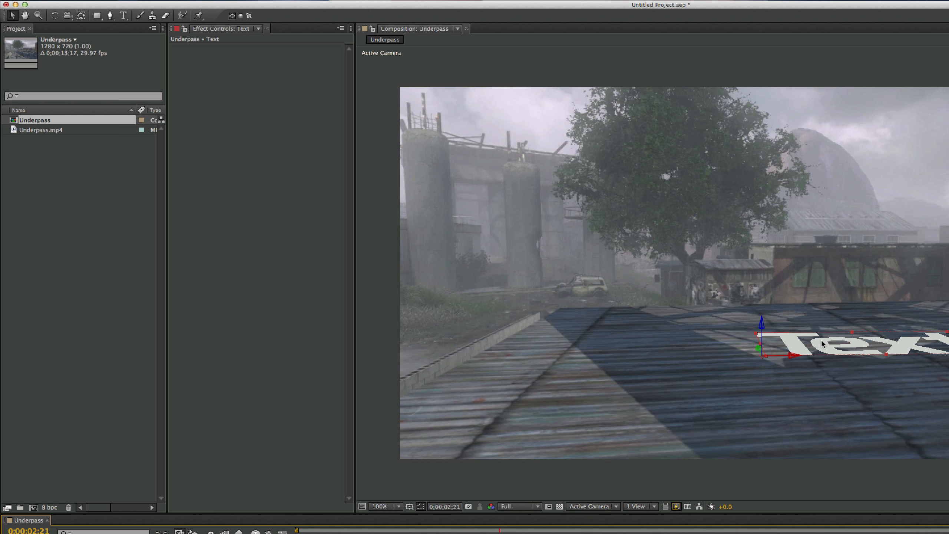
pyautogui.click(124, 16)
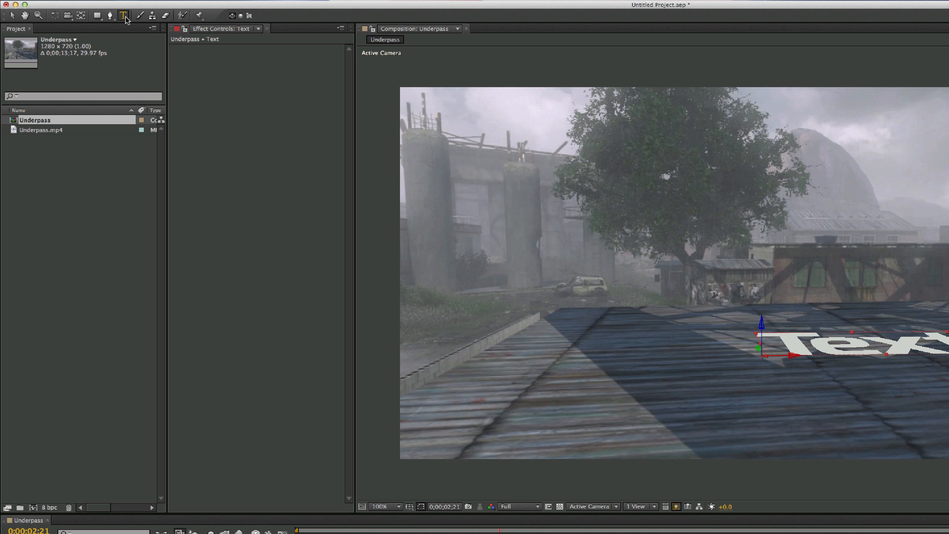
pyautogui.click(484, 252)
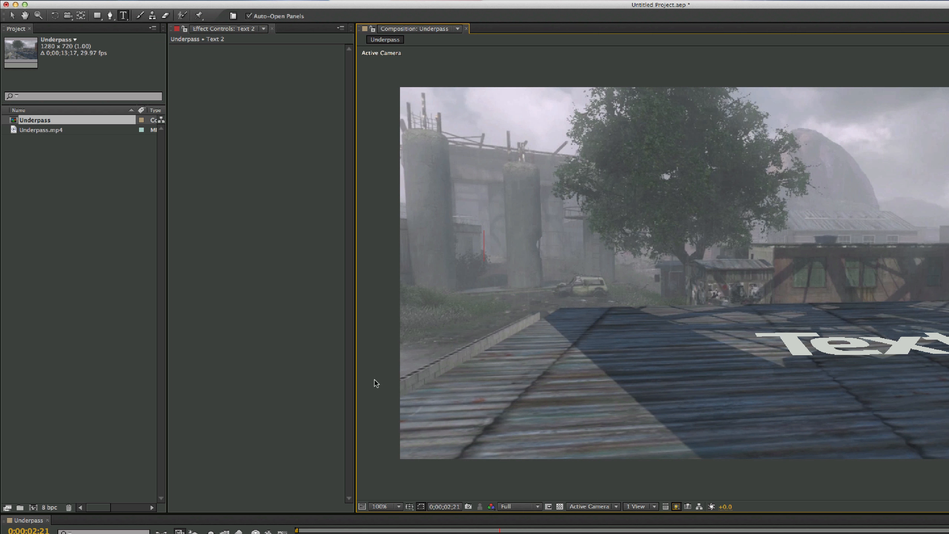
pyautogui.write('huhuhhuh')
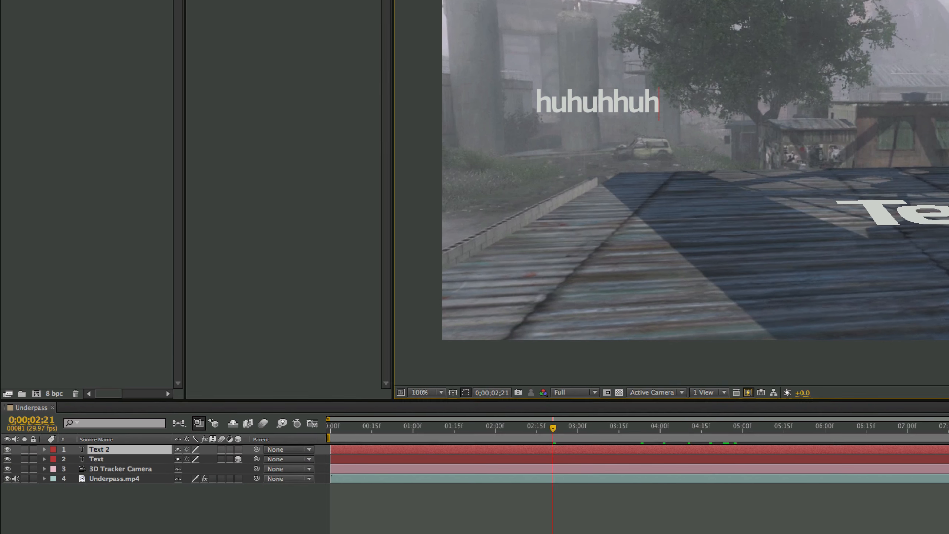
pyautogui.click(11, 15)
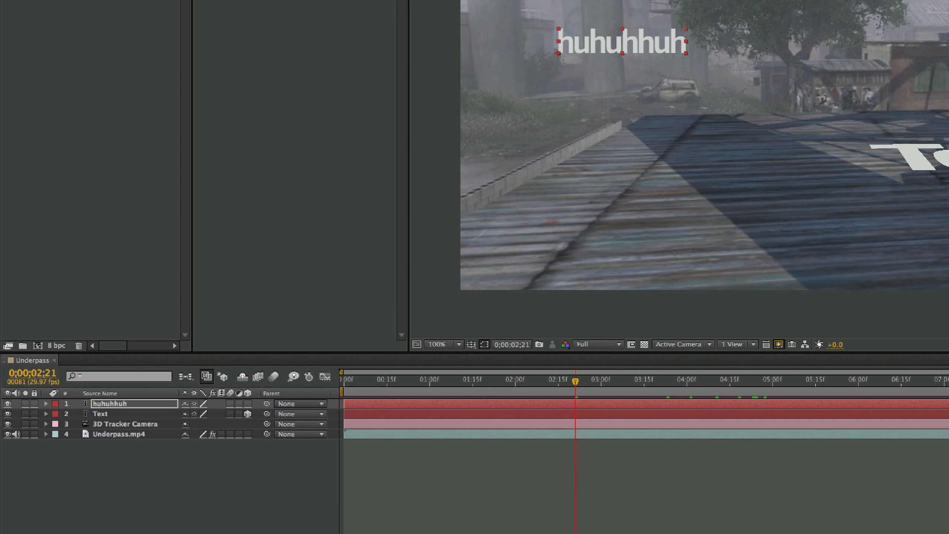
# Compare the huhuhhuh layer's property groups with the Text layer, and delete the huhuhhuh layer.
pyautogui.click(115, 407)
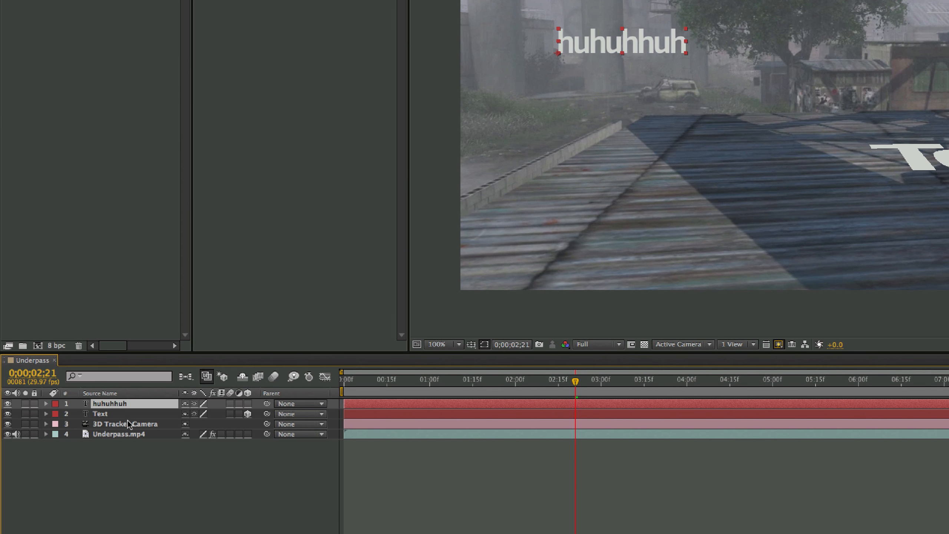
pyautogui.click(46, 403)
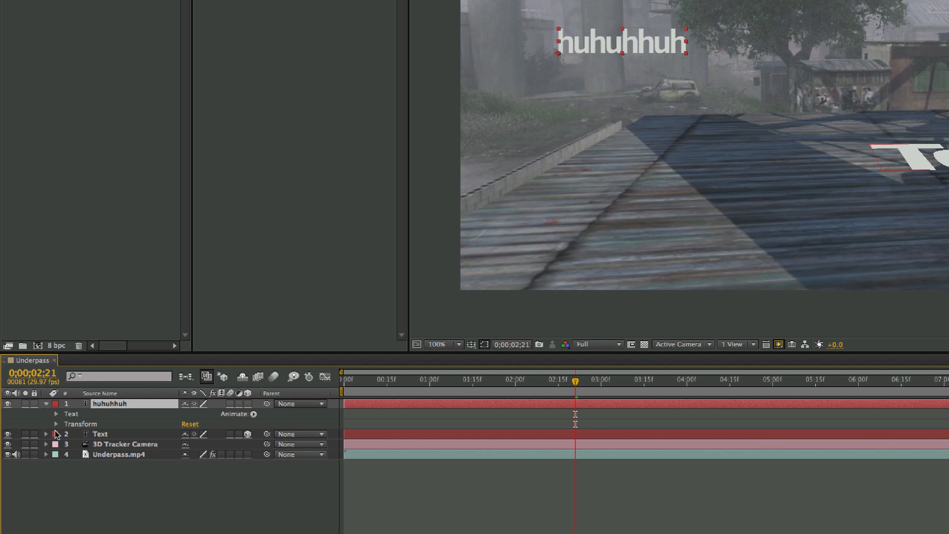
pyautogui.click(135, 435)
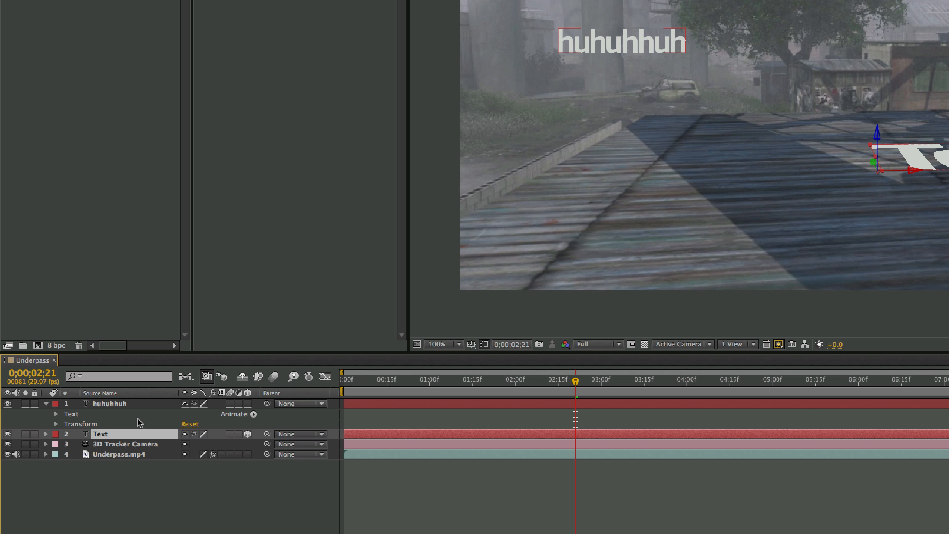
pyautogui.click(103, 403)
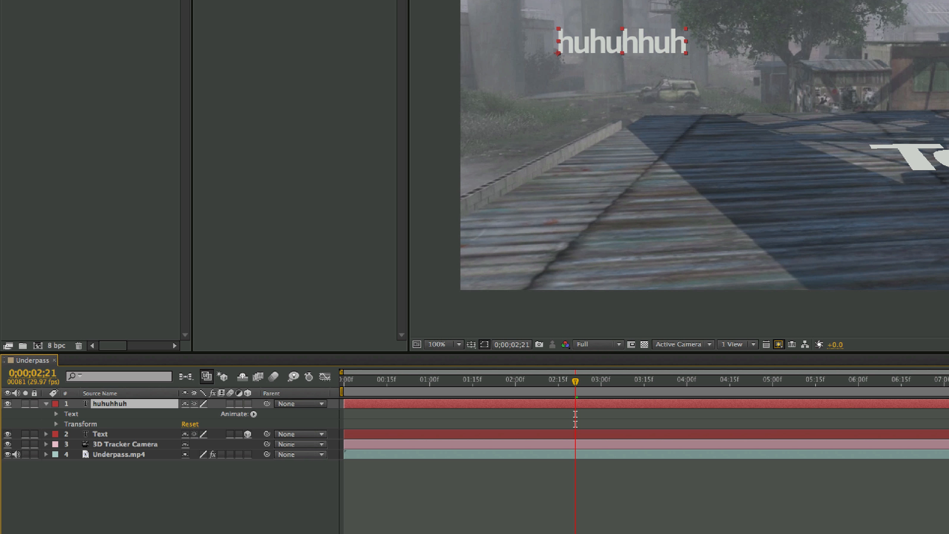
pyautogui.press('Delete')
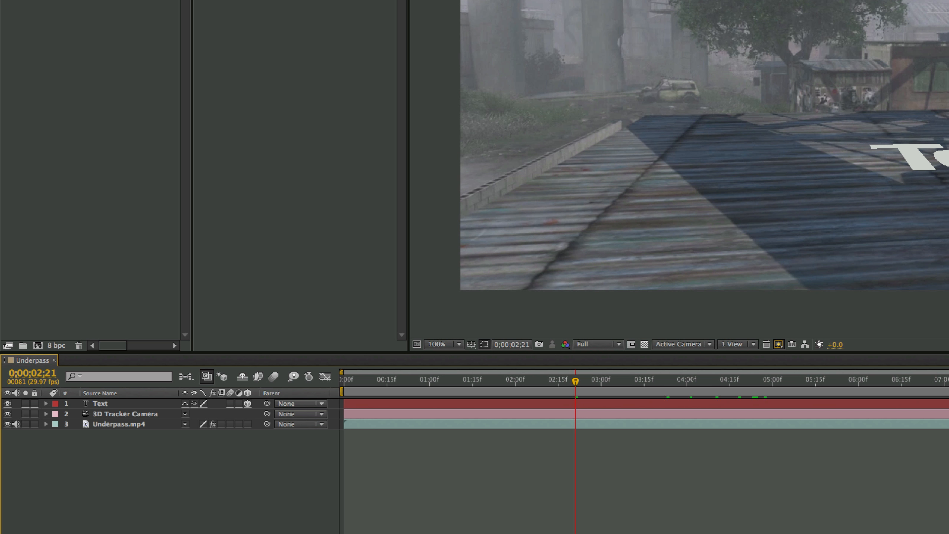
# Try switching off 3D for the Text layer, and undo the change.
pyautogui.click(116, 403)
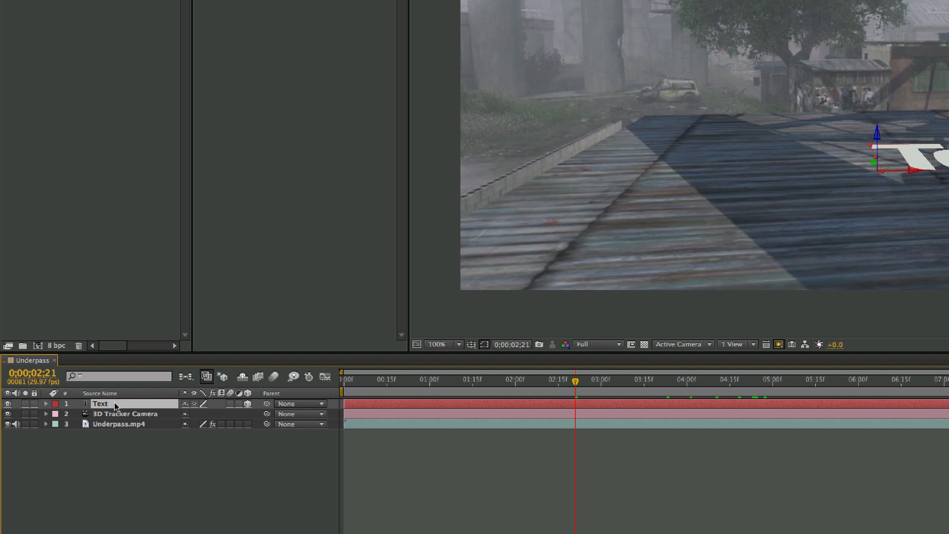
pyautogui.click(248, 404)
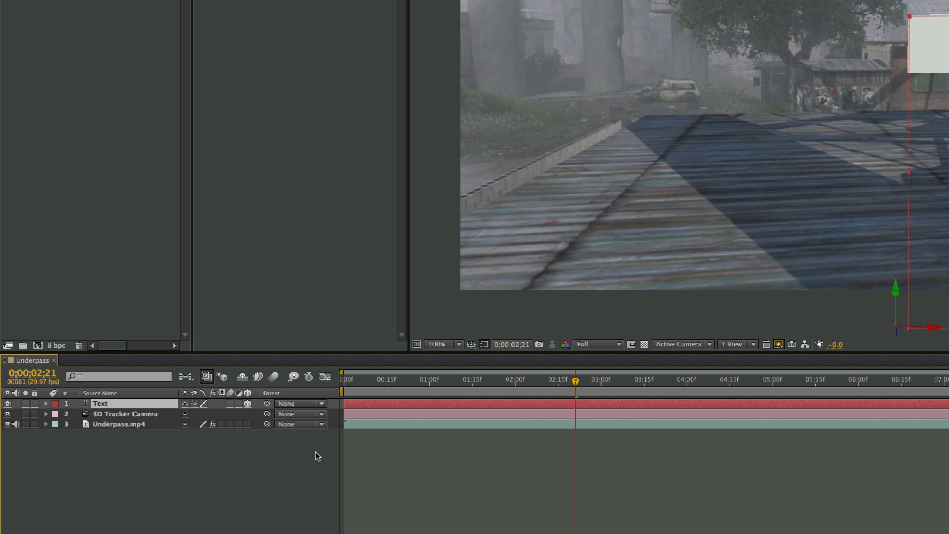
pyautogui.press('super+z')
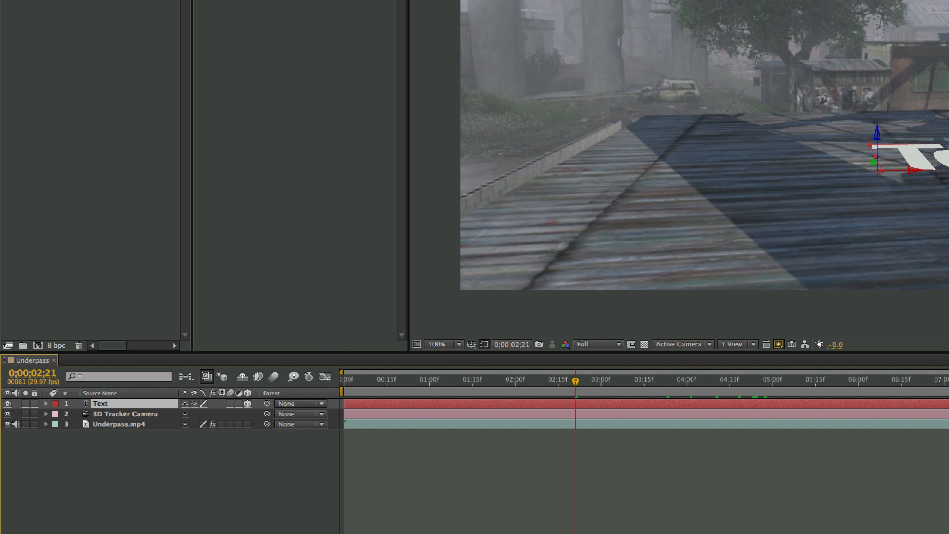
# At 0;00;02;23, stand the Text layer upright on the roof by setting its X Rotation to 90°.
pyautogui.click(550, 378)
pyautogui.moveTo(552, 381); pyautogui.dragTo(581, 379)
pyautogui.click(45, 404)
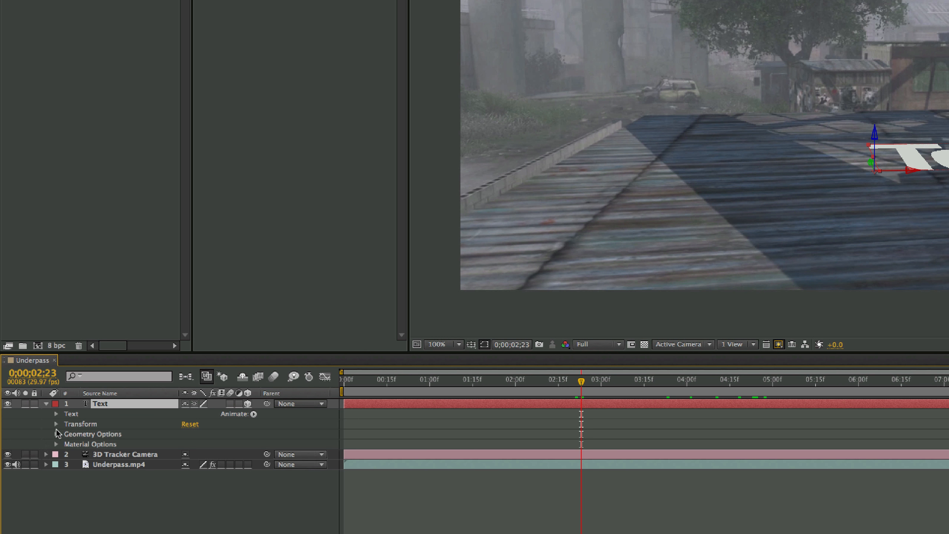
pyautogui.click(56, 425)
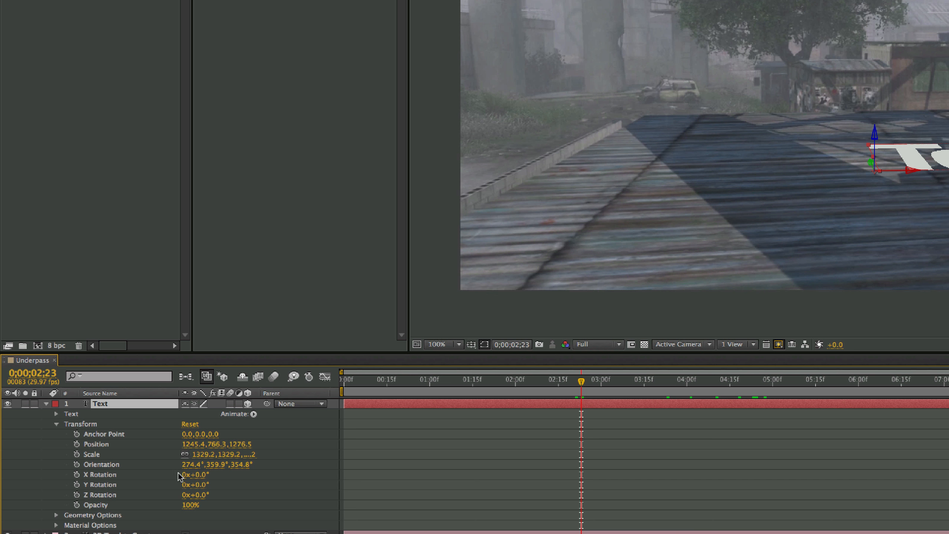
pyautogui.moveTo(186, 475); pyautogui.dragTo(256, 473)
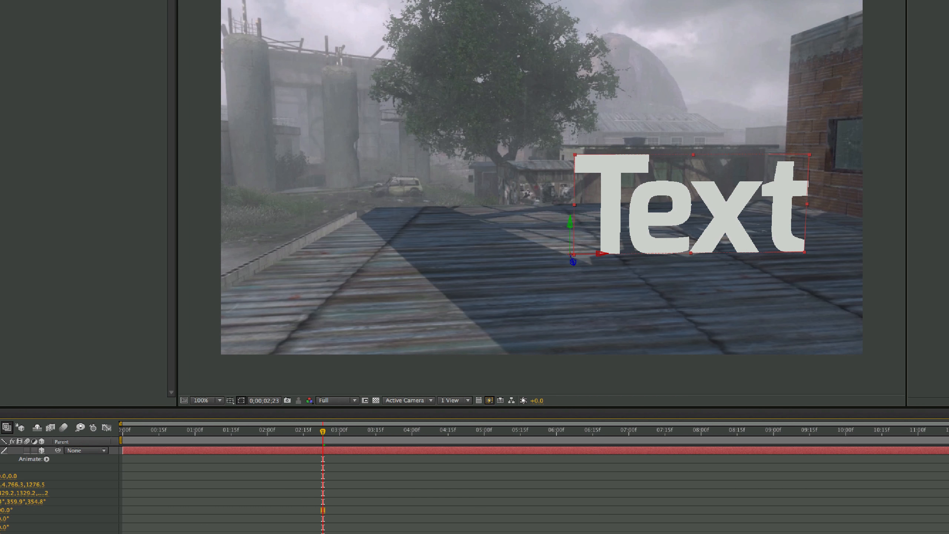
pyautogui.click(0, 450)
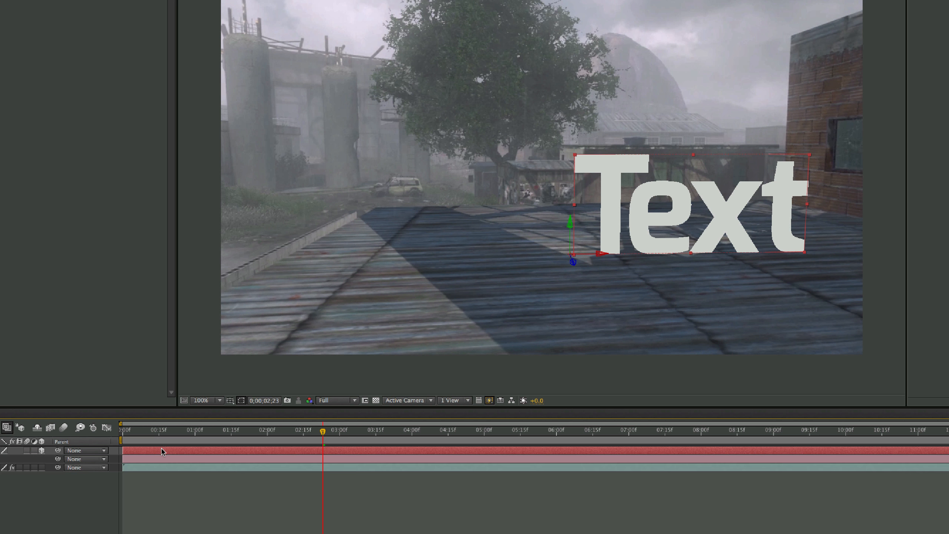
# At 0;00;03;04, shift the upright text left along its X axis and change its wording to "Tutorial".
pyautogui.moveTo(204, 431); pyautogui.dragTo(349, 431)
pyautogui.moveTo(591, 256); pyautogui.dragTo(272, 241)
pyautogui.doubleClick(531, 231)
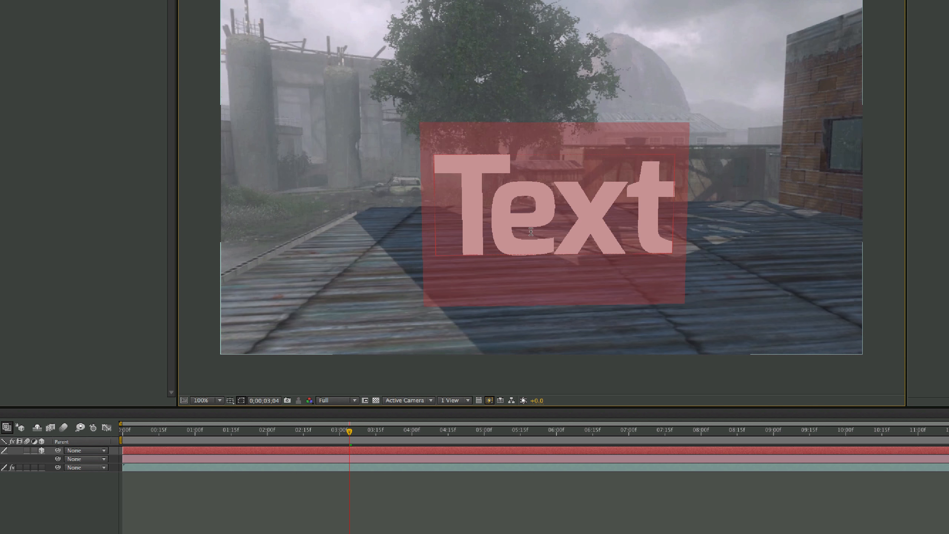
pyautogui.write('T')
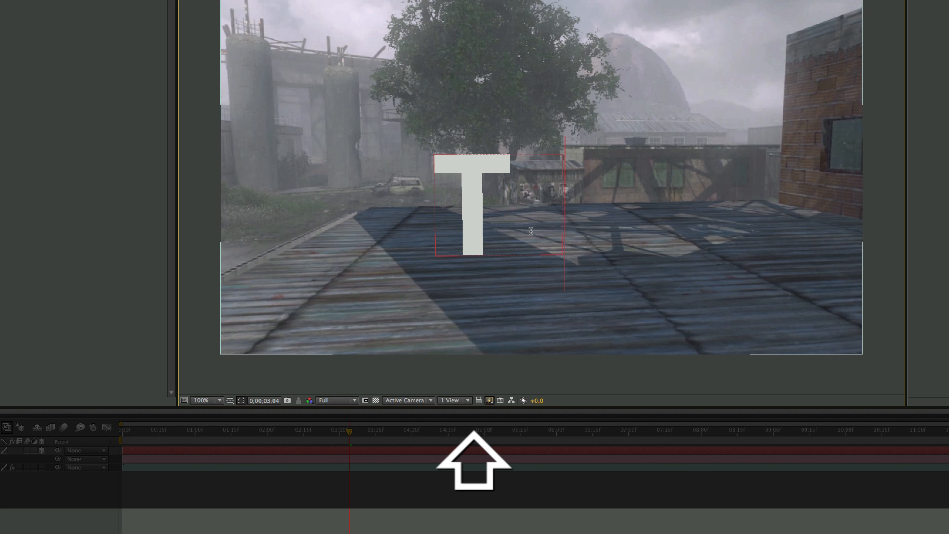
pyautogui.write('utoral')
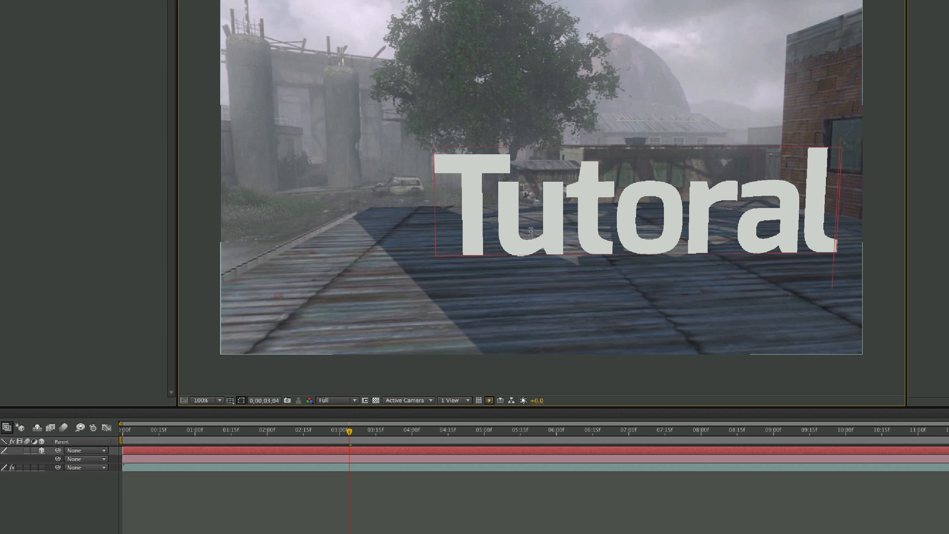
pyautogui.press('BackSpace')
pyautogui.press('BackSpace')
pyautogui.write('ial')
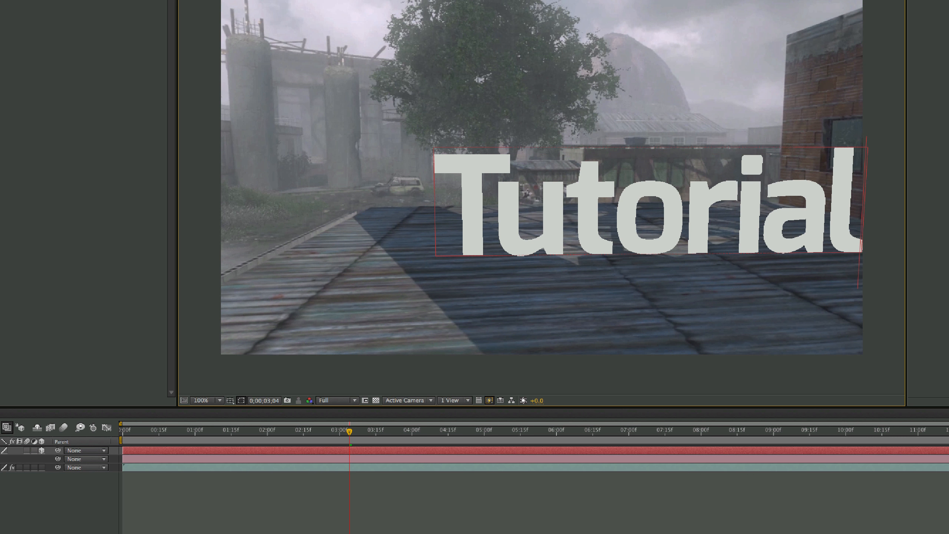
pyautogui.press('KP_Enter')
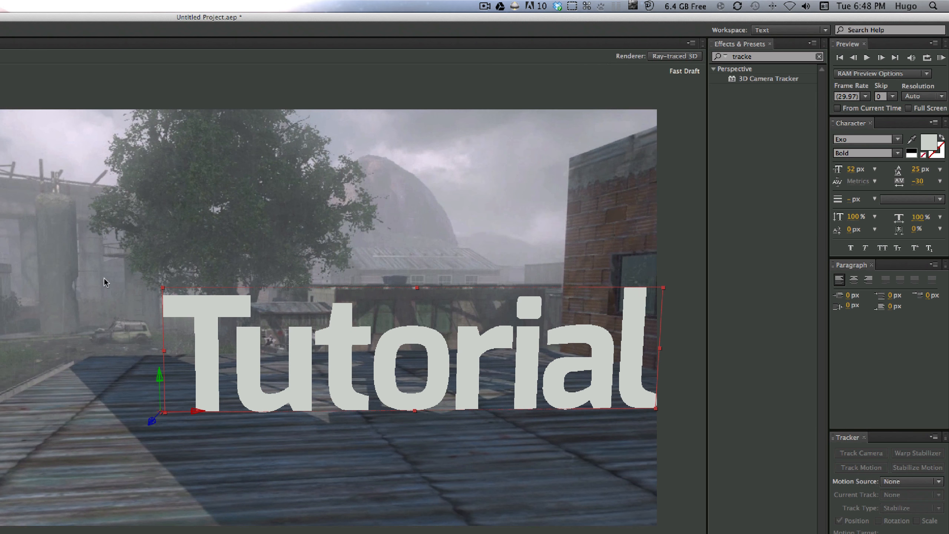
# Reduce the Tutorial text's font size to 43 px and move it left along its X axis to about X 538.
pyautogui.click(527, 161)
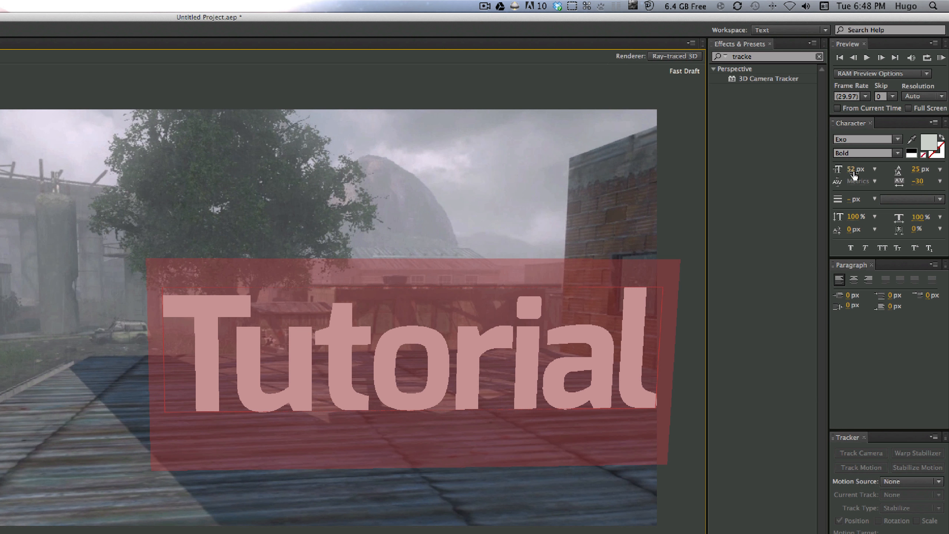
pyautogui.moveTo(851, 169); pyautogui.dragTo(836, 169)
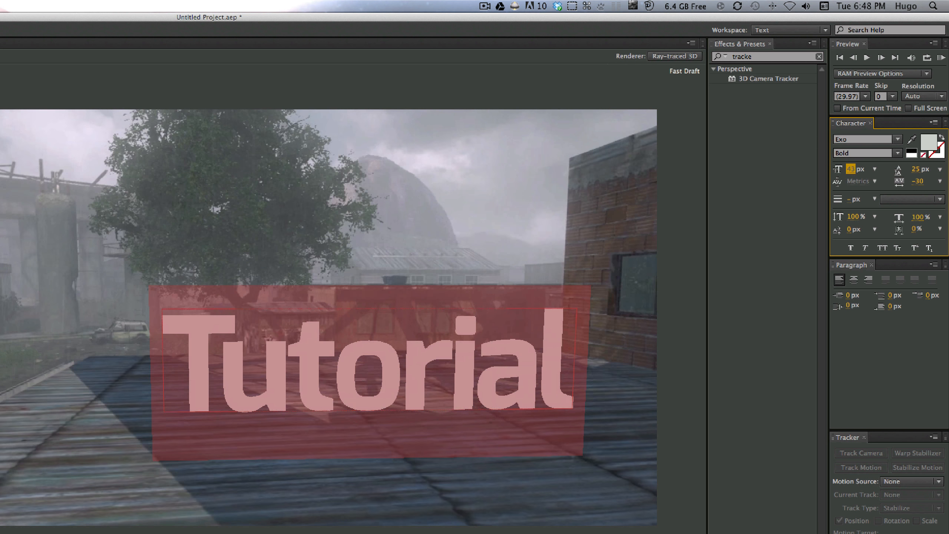
pyautogui.press('KP_Enter')
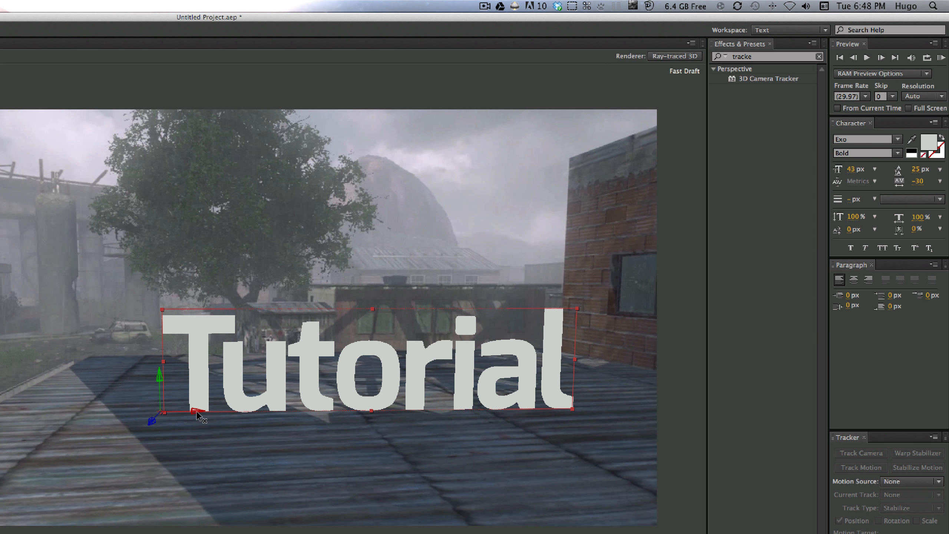
pyautogui.moveTo(198, 410); pyautogui.dragTo(181, 411)
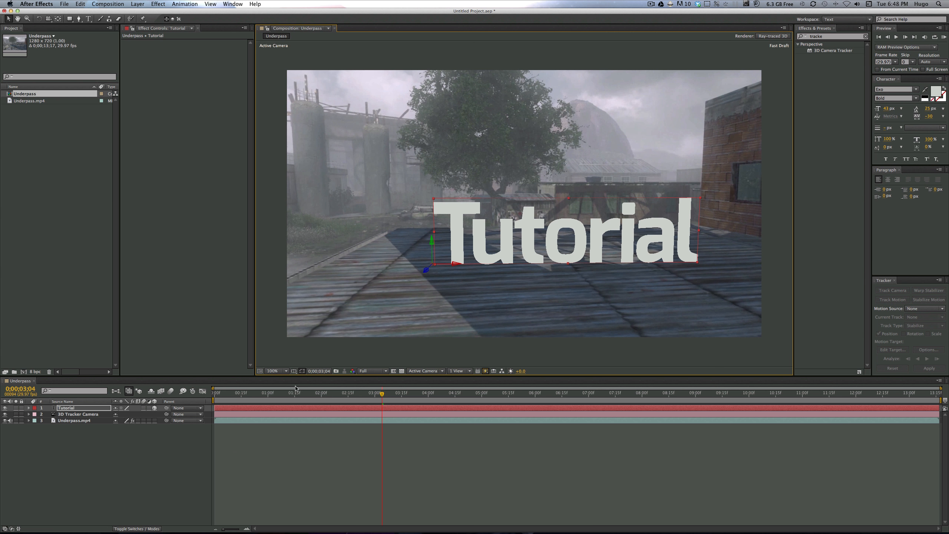
# At 0;00;12;13, give the Tutorial layer an Extrusion Depth of 26 in its geometry settings.
pyautogui.moveTo(381, 394); pyautogui.dragTo(880, 394)
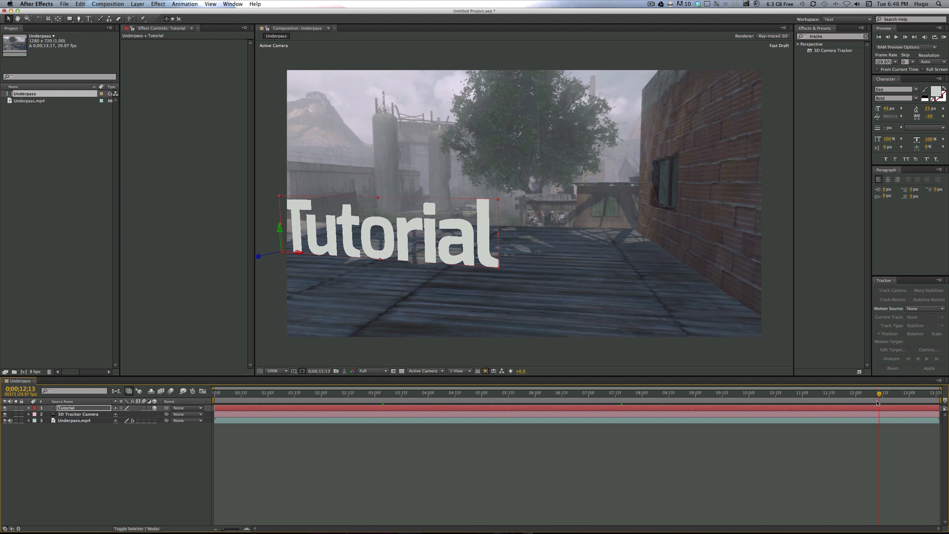
pyautogui.click(303, 462)
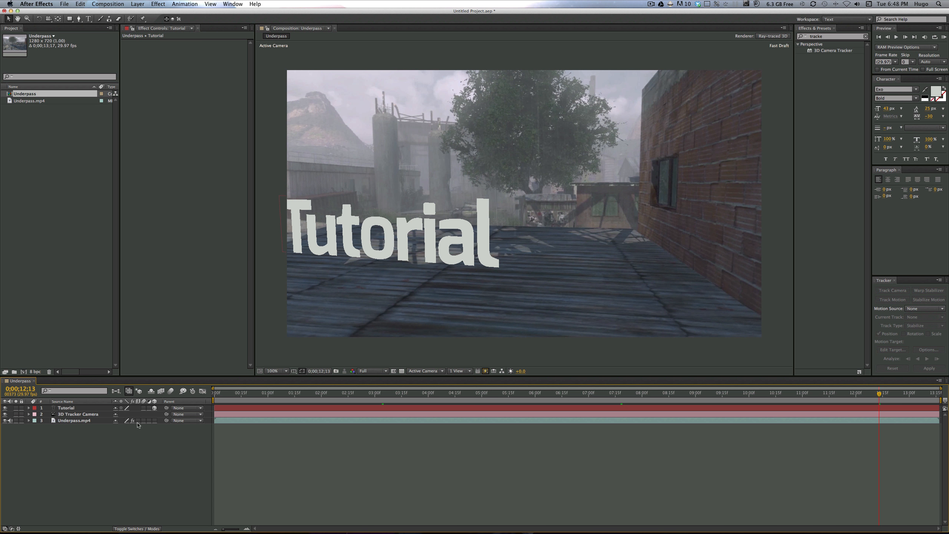
pyautogui.click(57, 408)
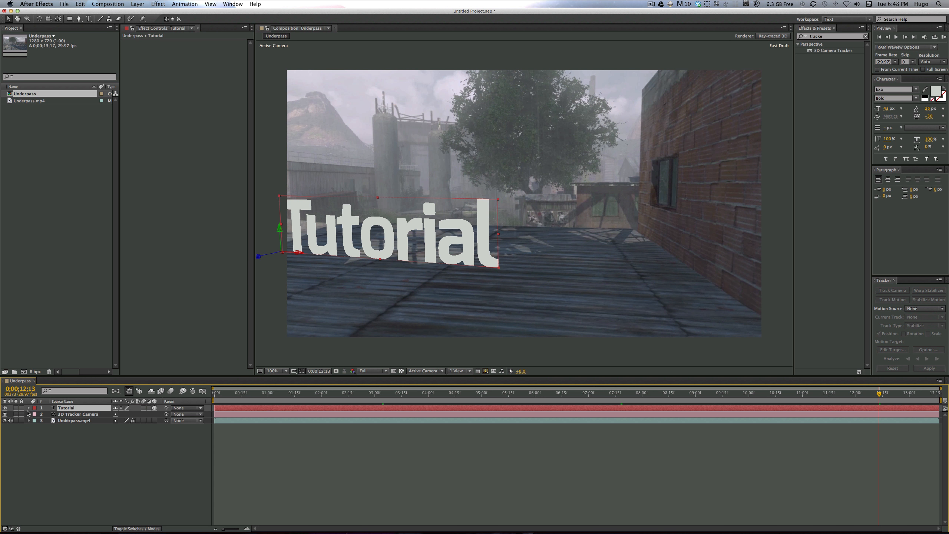
pyautogui.click(28, 410)
pyautogui.click(29, 408)
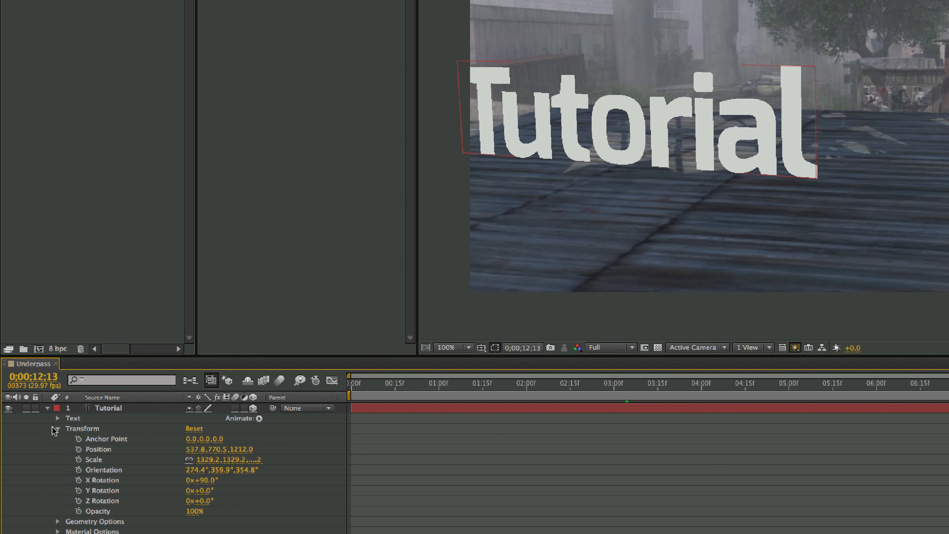
pyautogui.click(57, 429)
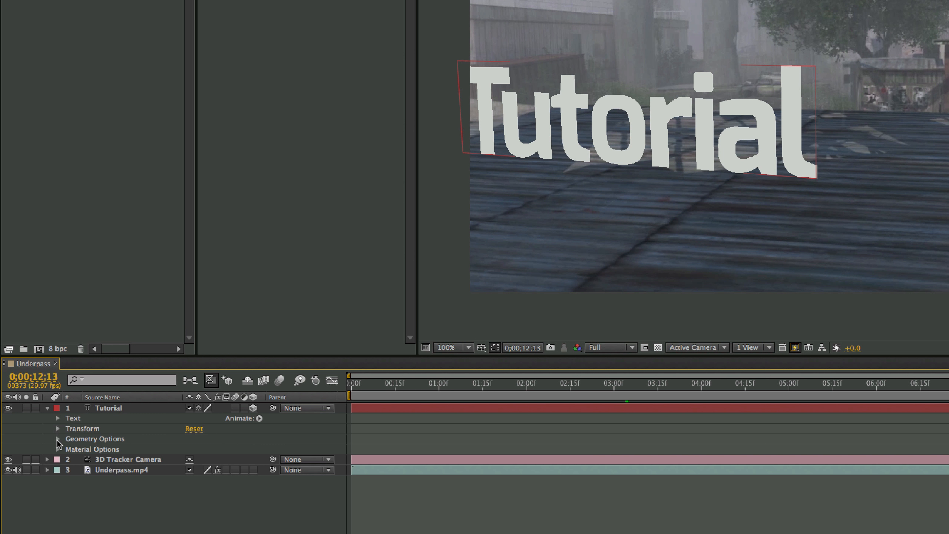
pyautogui.click(58, 439)
pyautogui.click(172, 510)
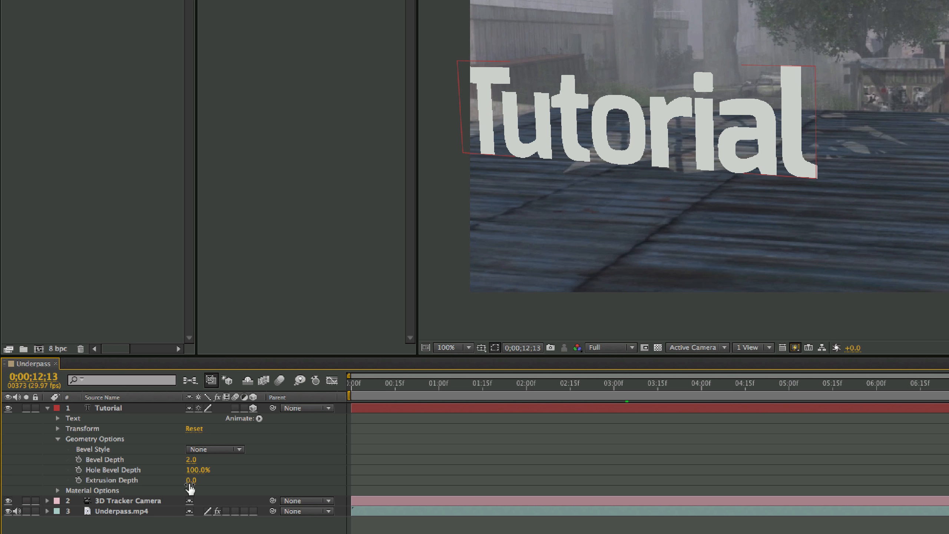
pyautogui.moveTo(190, 486)
pyautogui.mouseDown()
pyautogui.moveTo(227, 482)
pyautogui.moveTo(179, 481)
pyautogui.moveTo(221, 481)
pyautogui.moveTo(194, 481)
pyautogui.mouseUp()
pyautogui.click(751, 111)
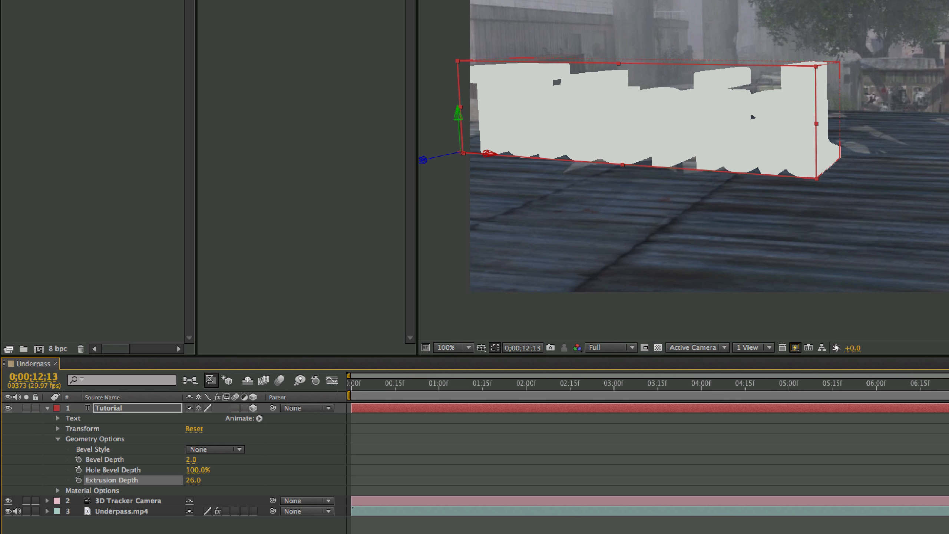
# Give the Tutorial layer a Concave bevel with a Bevel Depth of 1.3, and reduce its Hole Bevel Depth slightly.
pyautogui.click(205, 449)
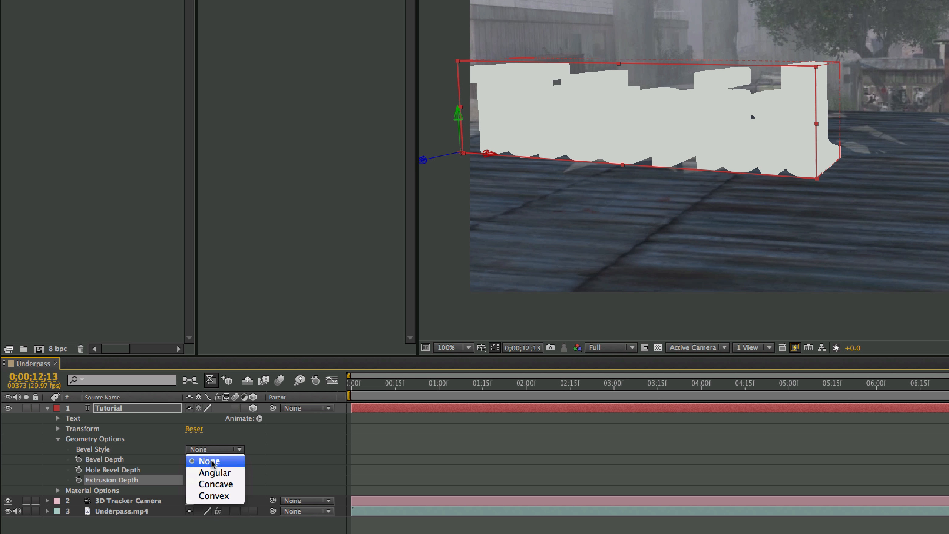
pyautogui.click(220, 485)
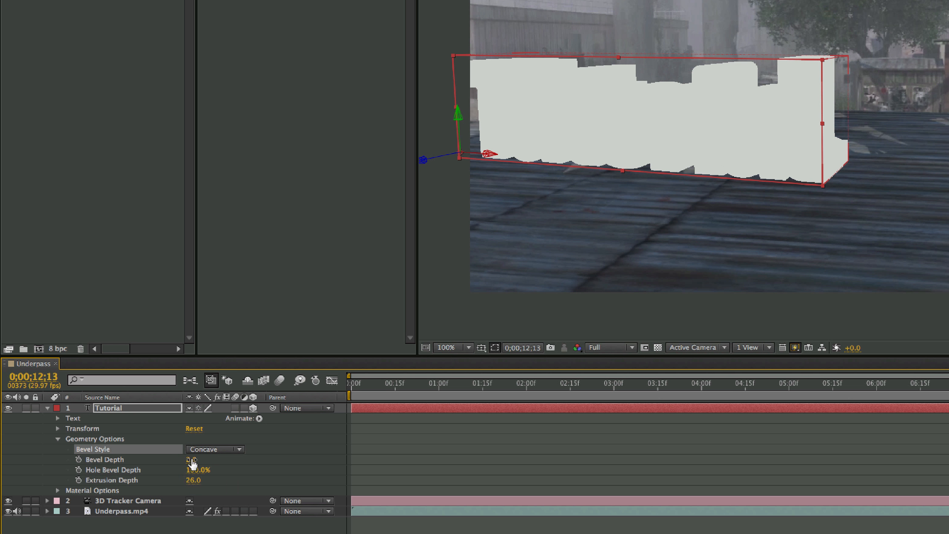
pyautogui.moveTo(192, 463); pyautogui.dragTo(189, 463)
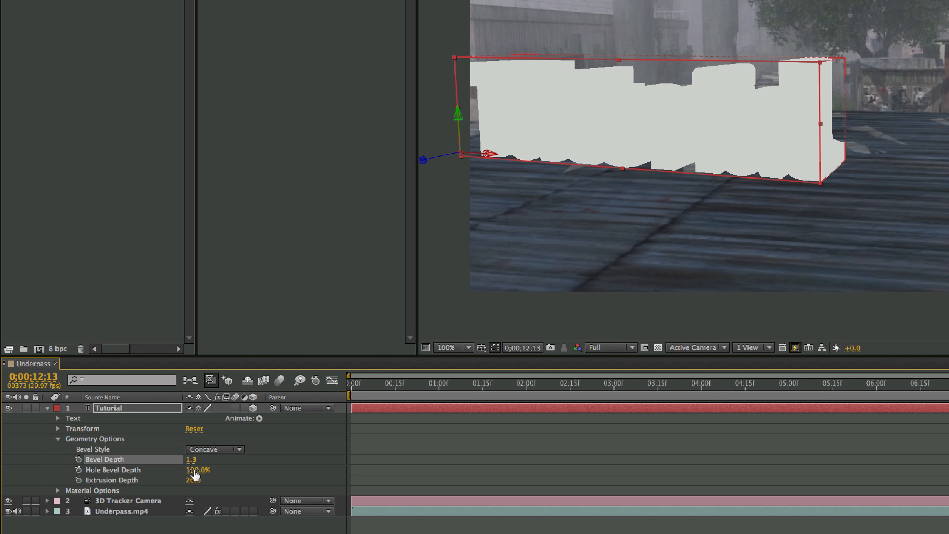
pyautogui.moveTo(192, 470); pyautogui.dragTo(187, 468)
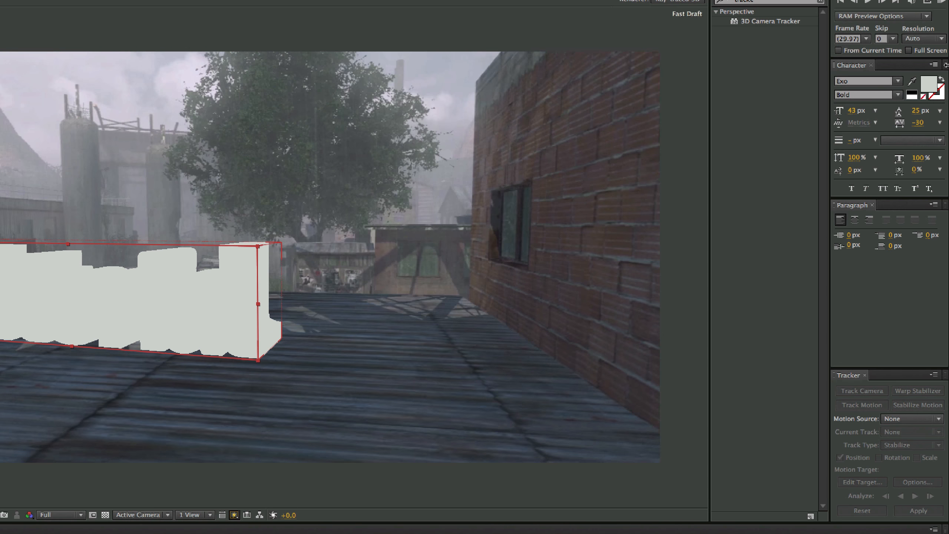
# Give the Tutorial text a grey outline by setting its stroke colour to #6D6D6D.
pyautogui.click(939, 93)
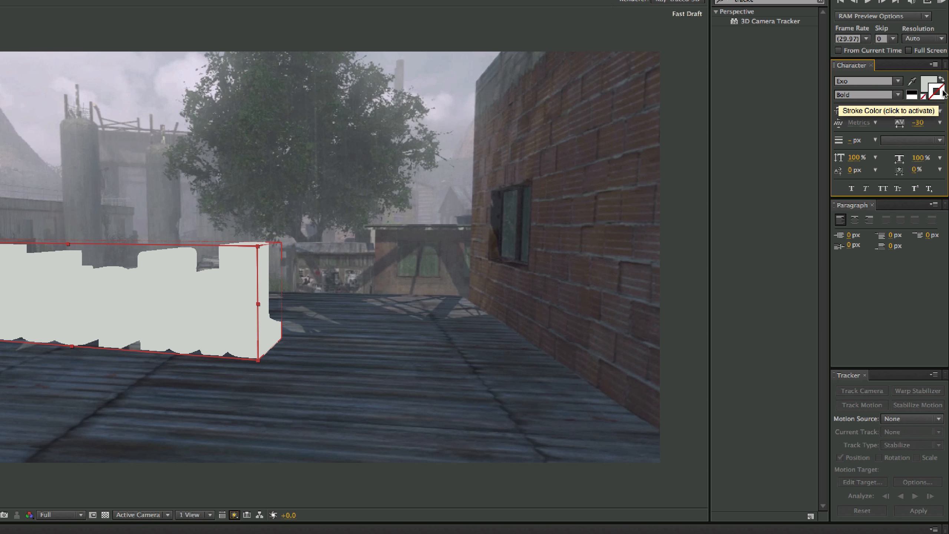
pyautogui.click(943, 91)
pyautogui.moveTo(365, 376); pyautogui.dragTo(325, 410)
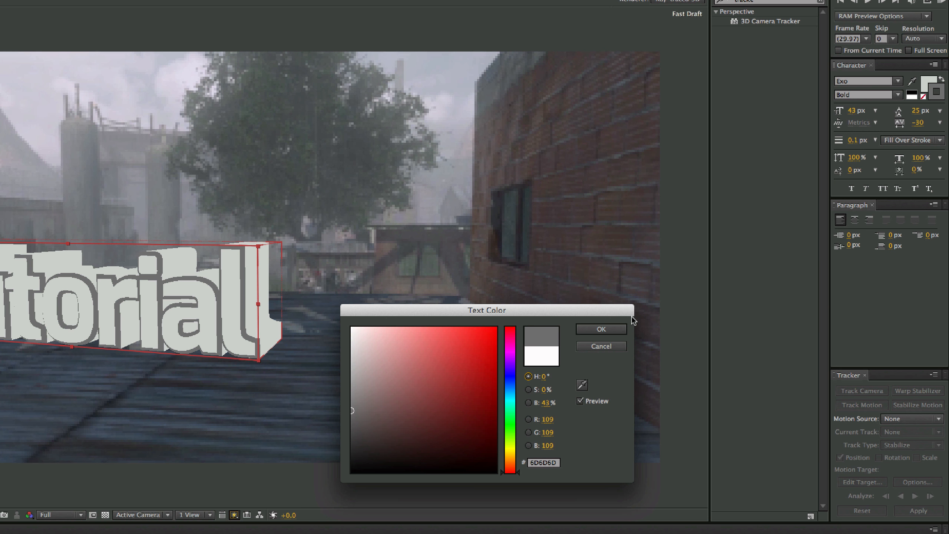
pyautogui.click(600, 328)
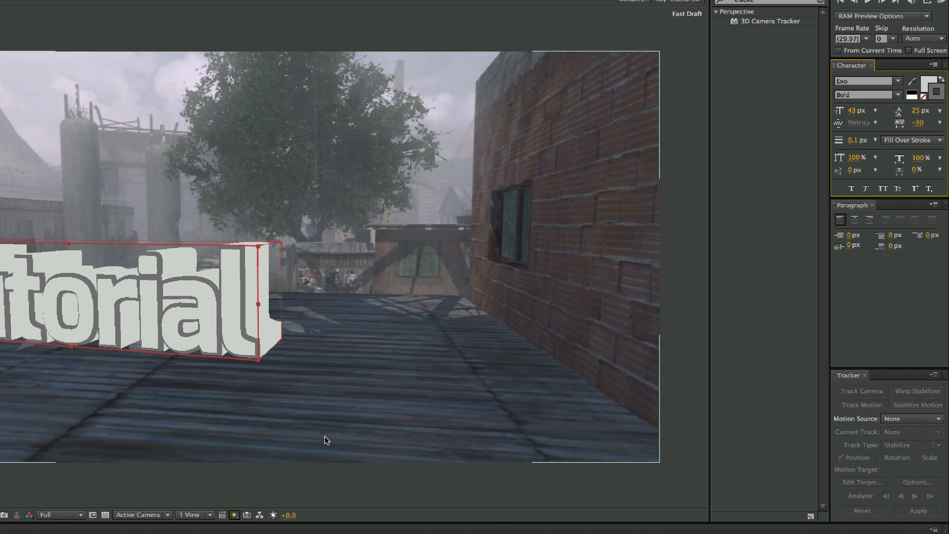
# At 0;00;04;01, start a new light layer and set its Light Type to Ambient.
pyautogui.moveTo(374, 533); pyautogui.dragTo(419, 533)
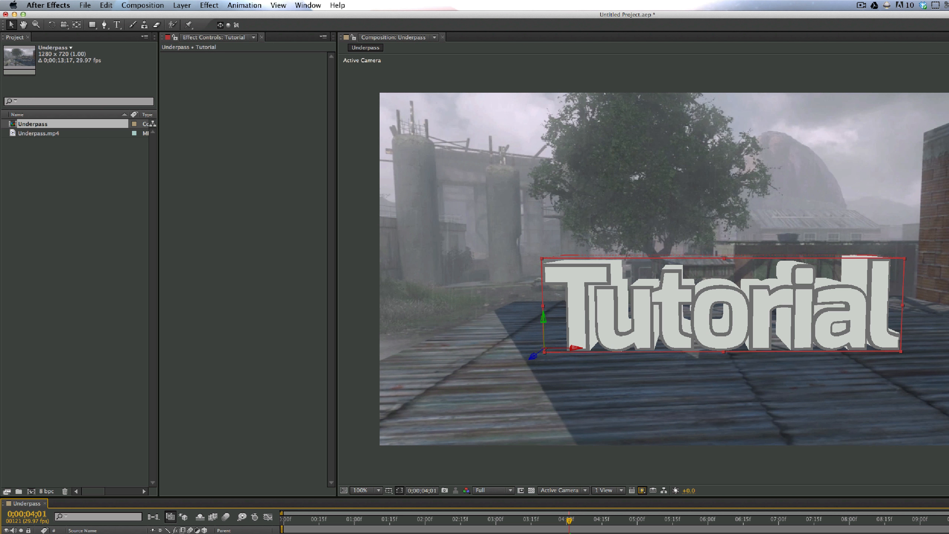
pyautogui.click(182, 4)
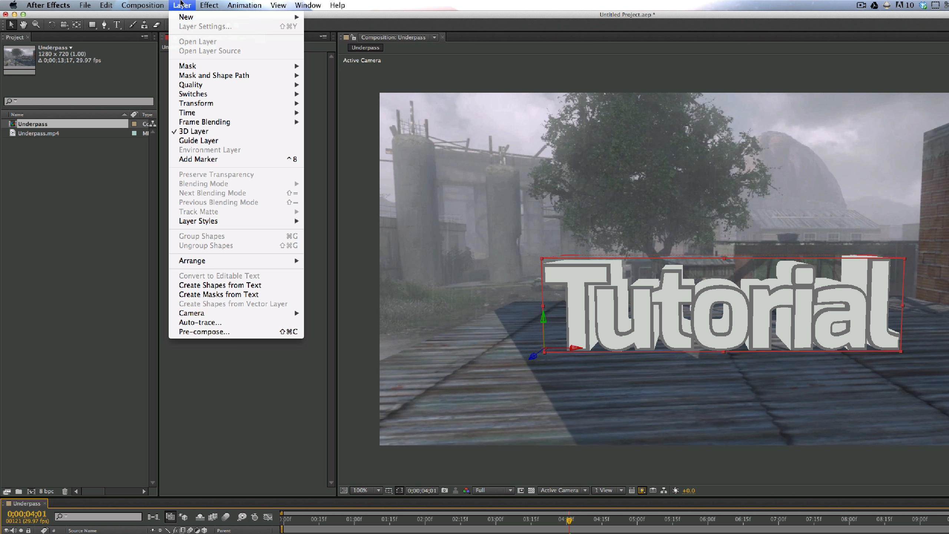
pyautogui.moveTo(194, 18)
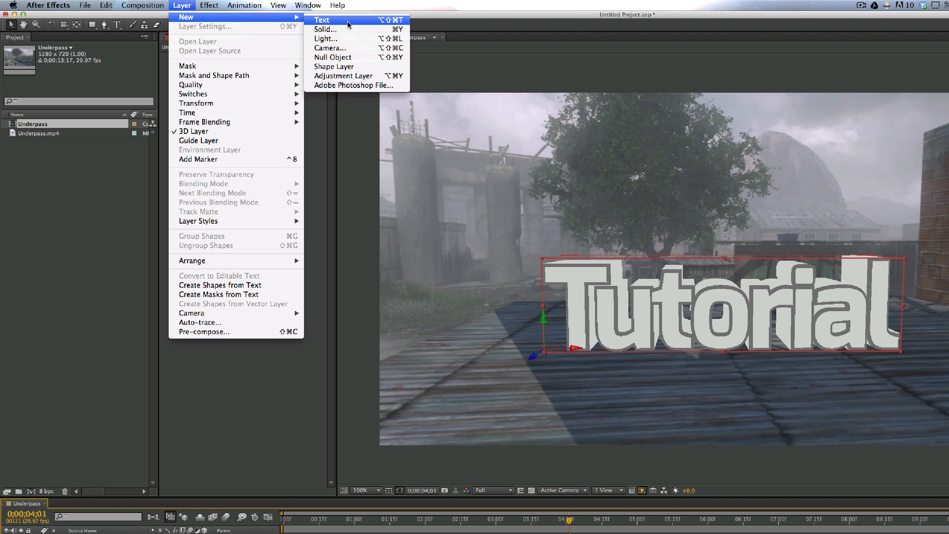
pyautogui.click(392, 42)
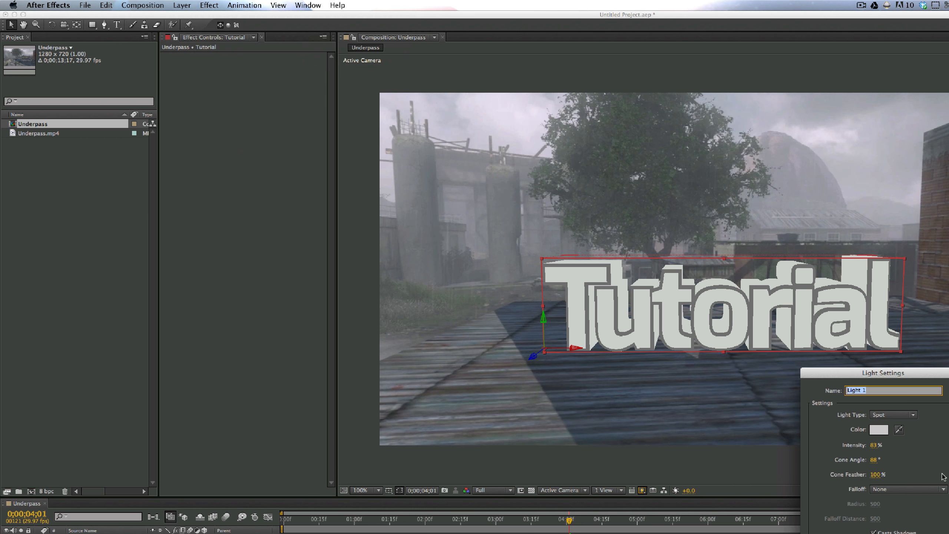
pyautogui.moveTo(918, 374); pyautogui.dragTo(614, 214)
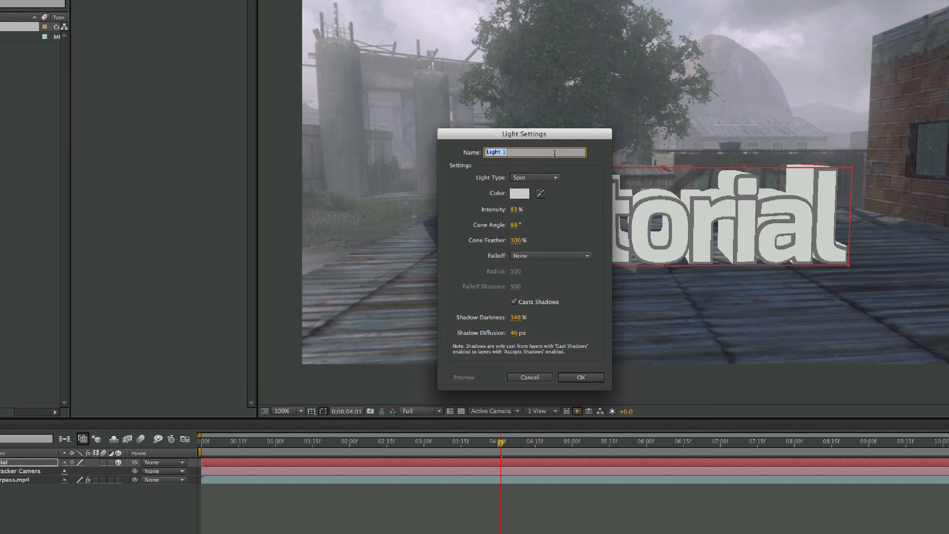
pyautogui.moveTo(512, 136); pyautogui.dragTo(472, 124)
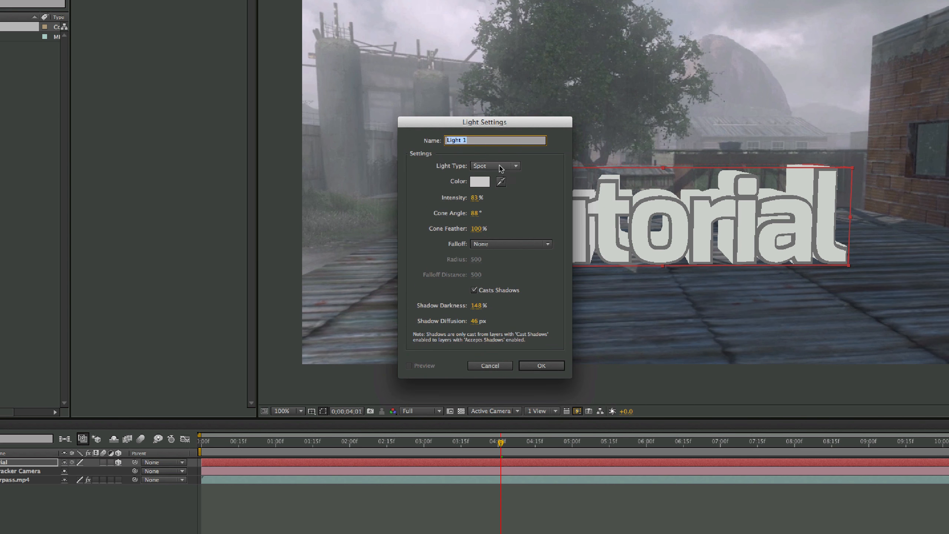
pyautogui.click(484, 165)
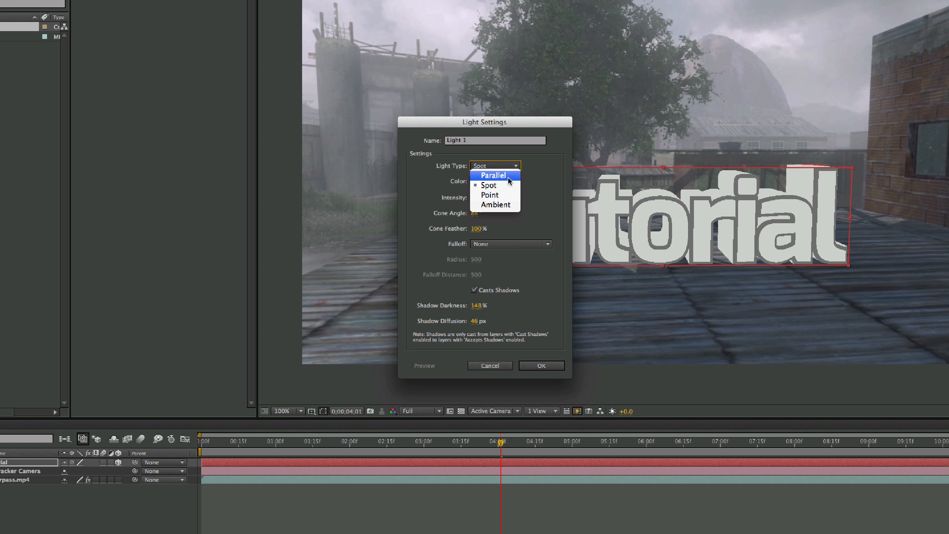
pyautogui.click(495, 205)
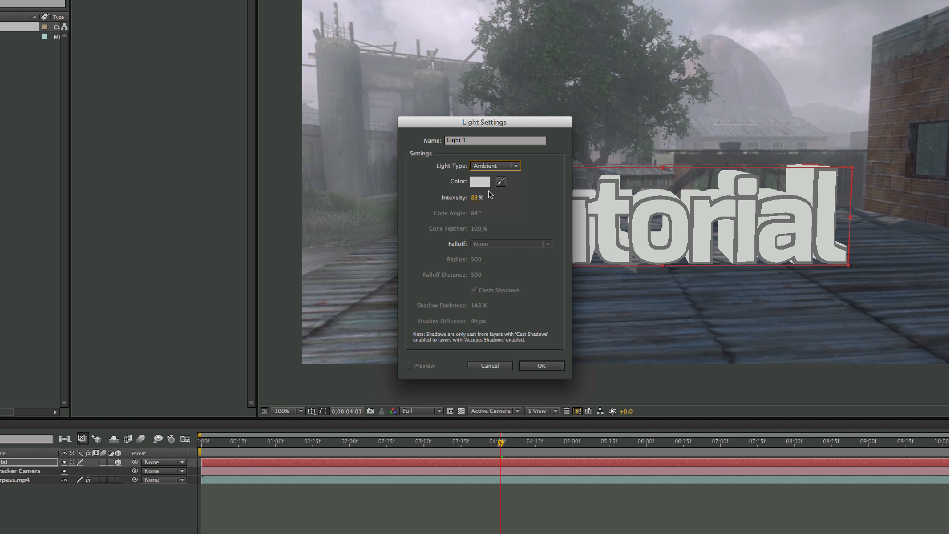
# Set the ambient light's colour to grey #BBBBBB and create the light.
pyautogui.click(478, 184)
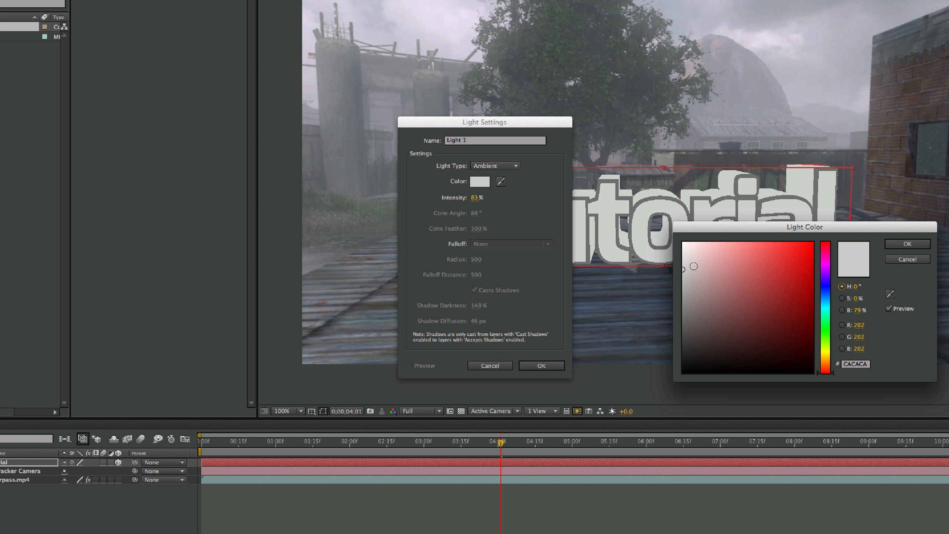
pyautogui.moveTo(693, 266); pyautogui.dragTo(666, 271)
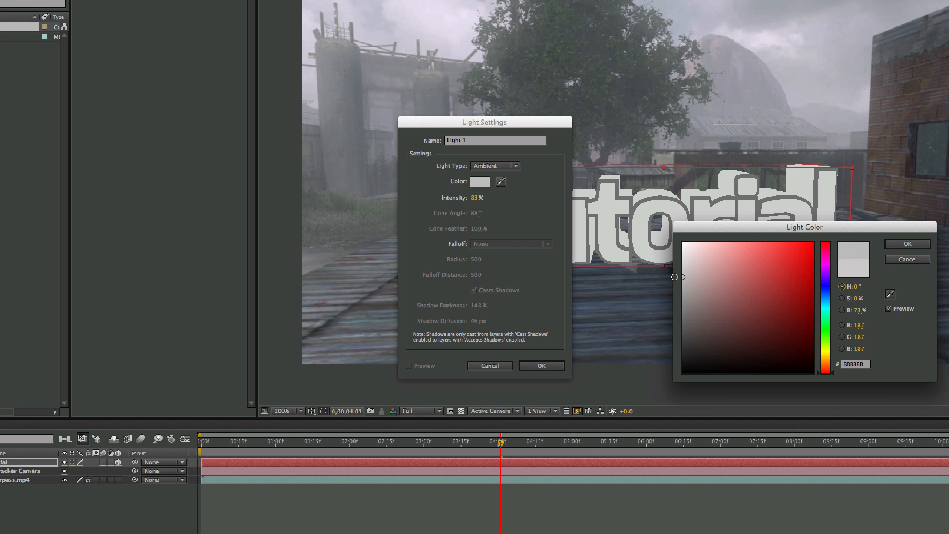
pyautogui.click(906, 245)
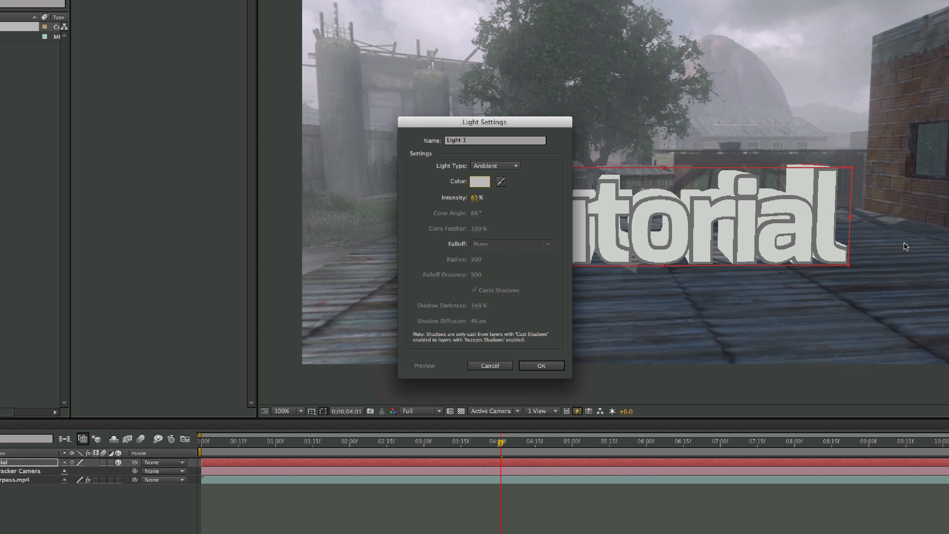
pyautogui.click(531, 365)
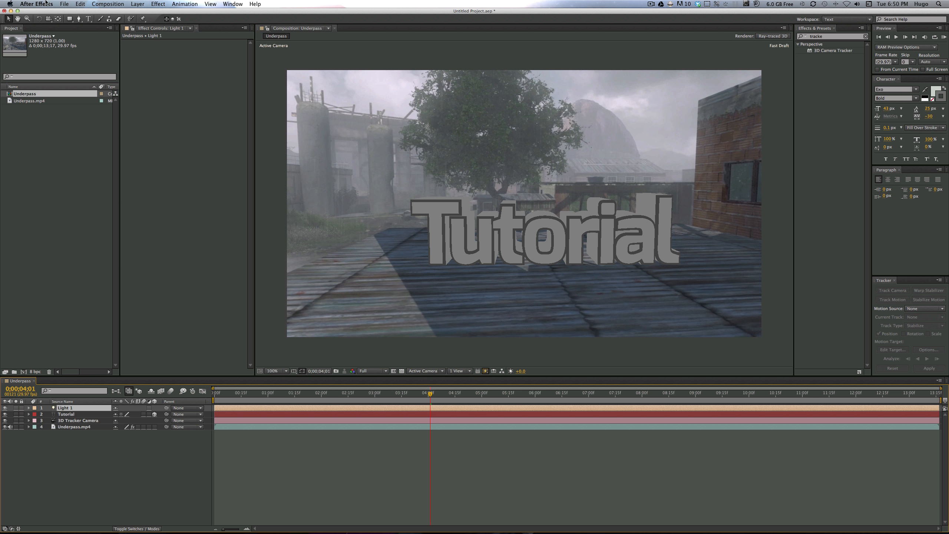
# Start a second light layer of type Spot and set its colour to white #FFFFFF.
pyautogui.click(137, 3)
pyautogui.moveTo(142, 13)
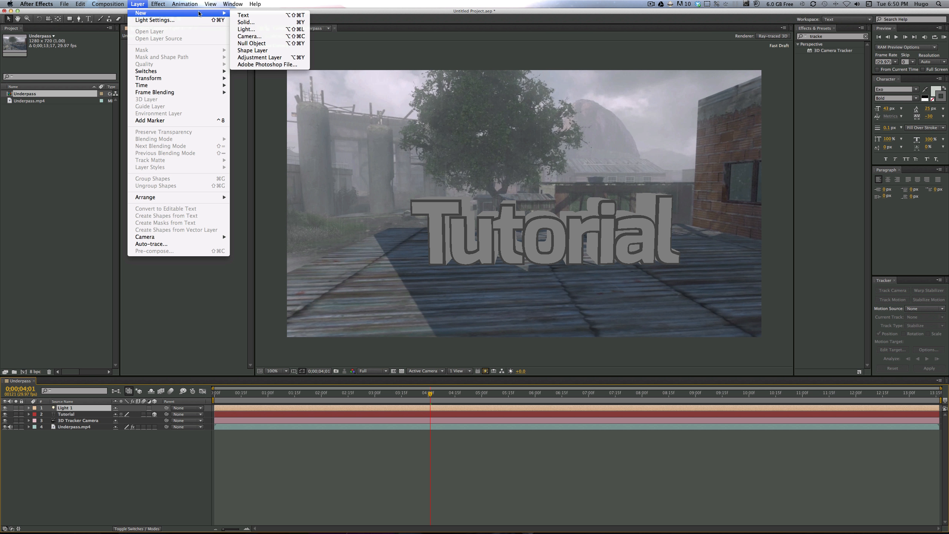
pyautogui.click(249, 30)
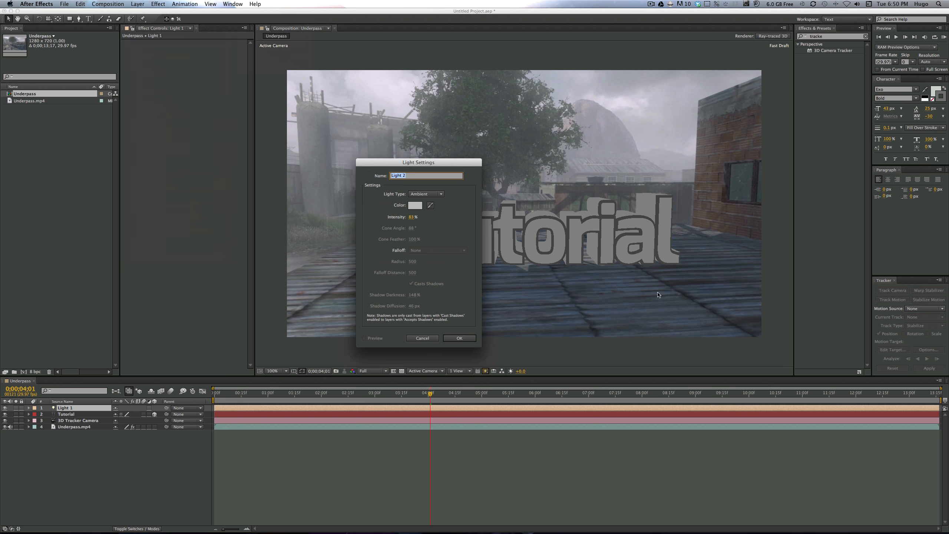
pyautogui.moveTo(446, 170); pyautogui.dragTo(751, 178)
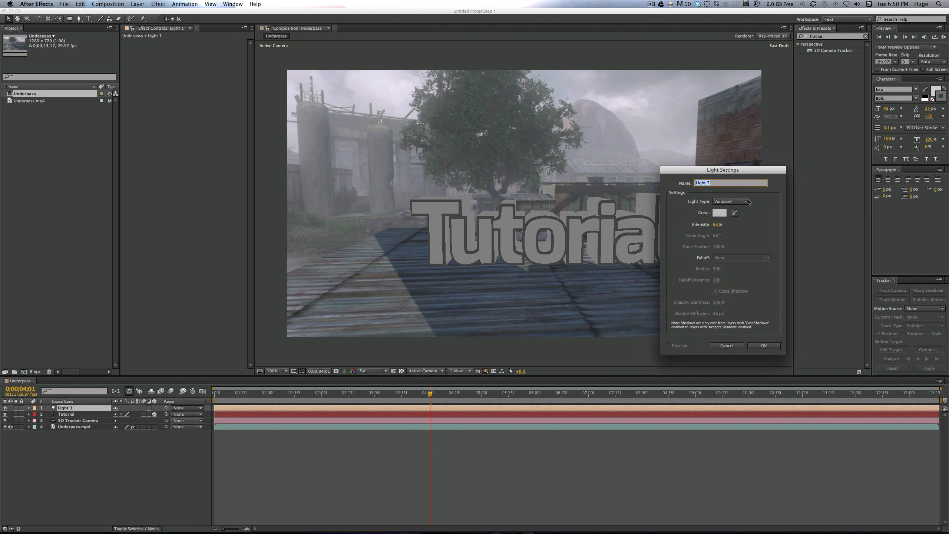
pyautogui.click(731, 201)
pyautogui.click(728, 213)
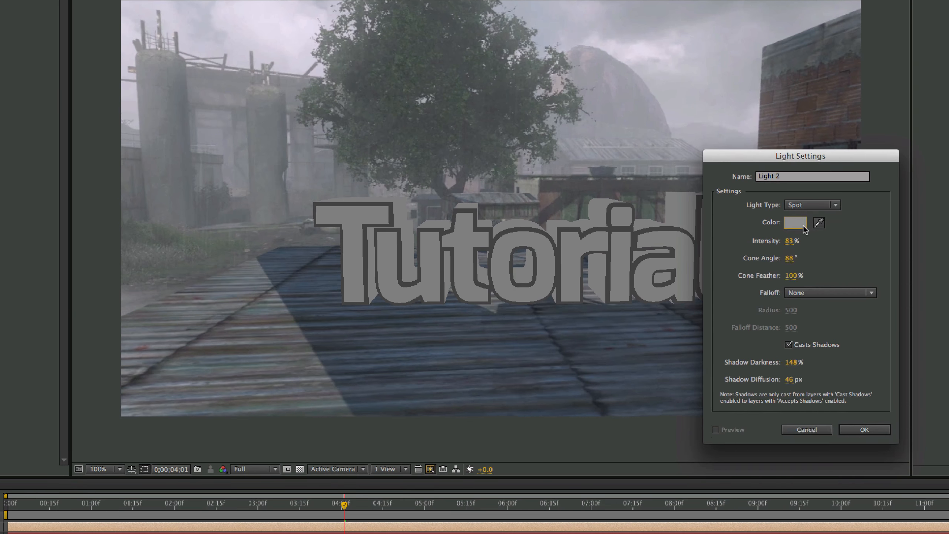
pyautogui.click(803, 226)
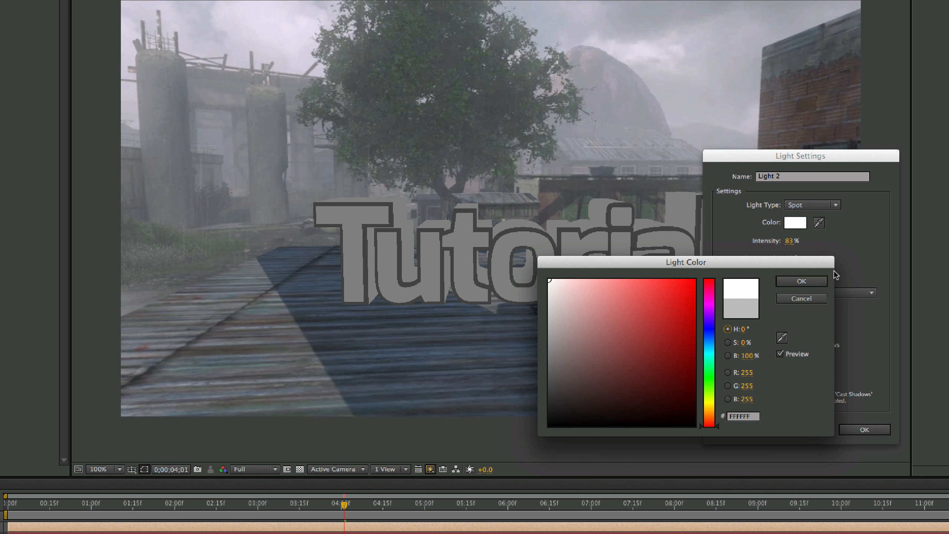
pyautogui.press('Return')
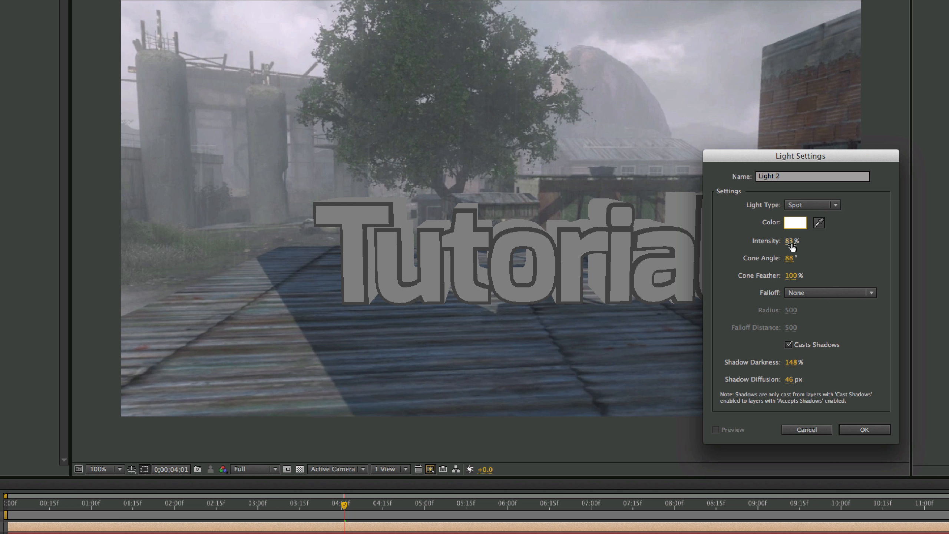
# Set the spot light's Intensity to 90% and Cone Angle to 84°, and create the light.
pyautogui.moveTo(789, 241); pyautogui.dragTo(798, 242)
pyautogui.click(789, 258)
pyautogui.moveTo(795, 157); pyautogui.dragTo(856, 173)
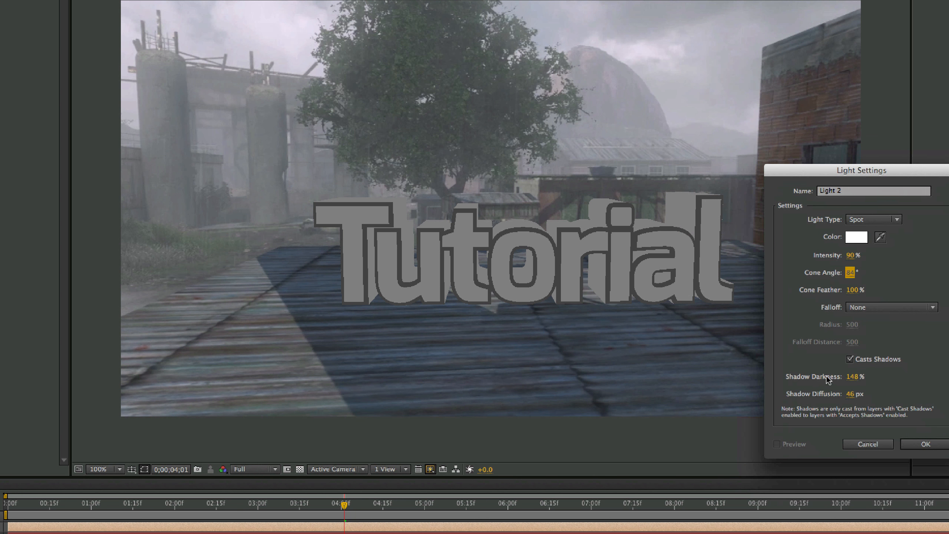
pyautogui.click(912, 448)
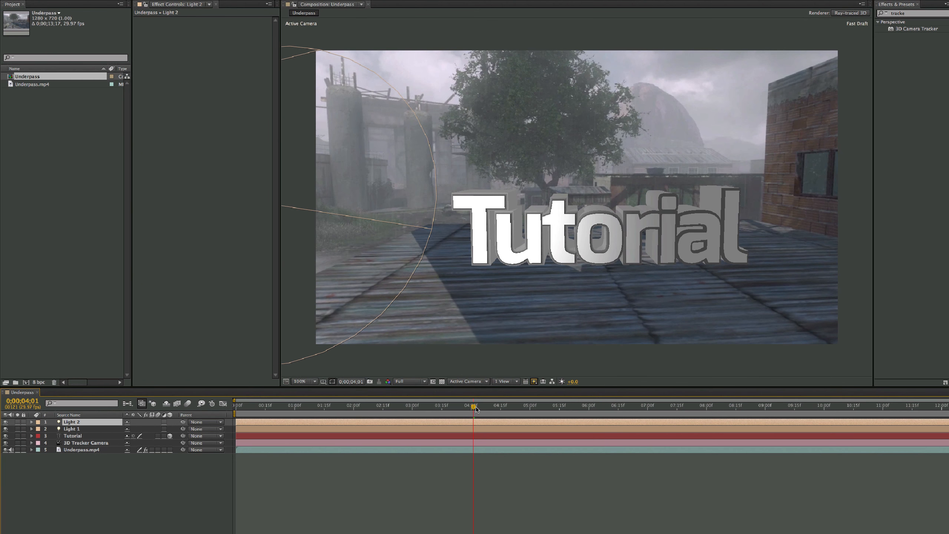
# At 0;00;01;03, move Light 2 right and lower it to just above the Tutorial text, undoing any accidental shift of the footage.
pyautogui.moveTo(475, 408); pyautogui.dragTo(300, 409)
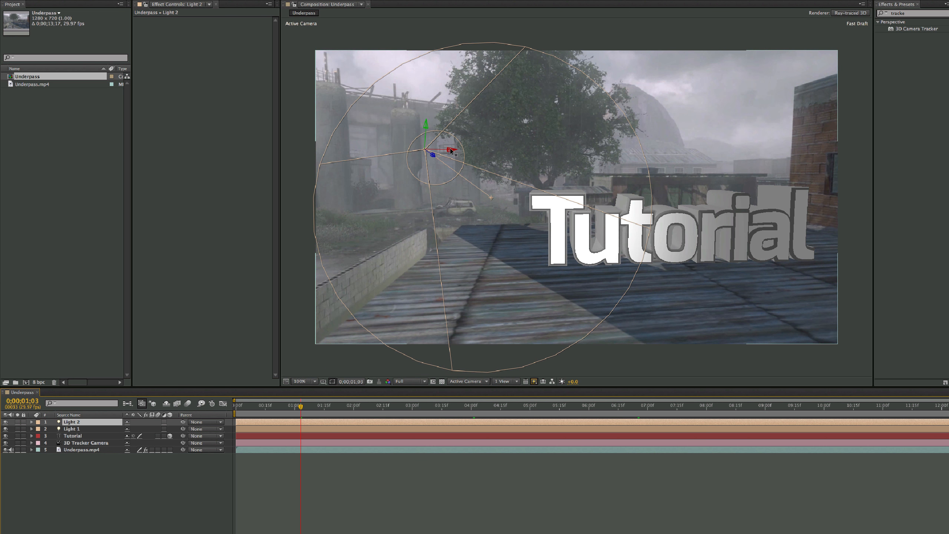
pyautogui.moveTo(452, 150); pyautogui.dragTo(565, 181)
pyautogui.moveTo(649, 160); pyautogui.dragTo(628, 241)
pyautogui.moveTo(650, 180); pyautogui.dragTo(766, 180)
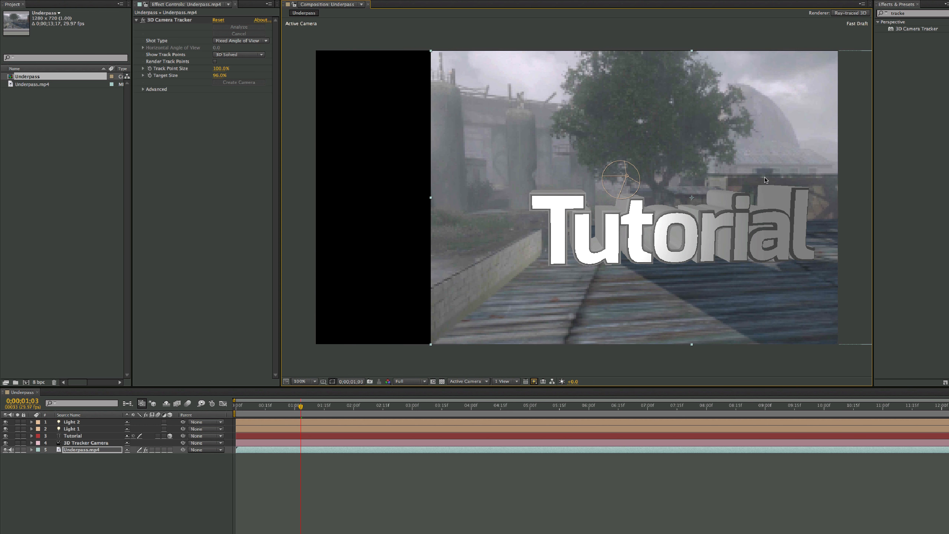
pyautogui.press('super+z')
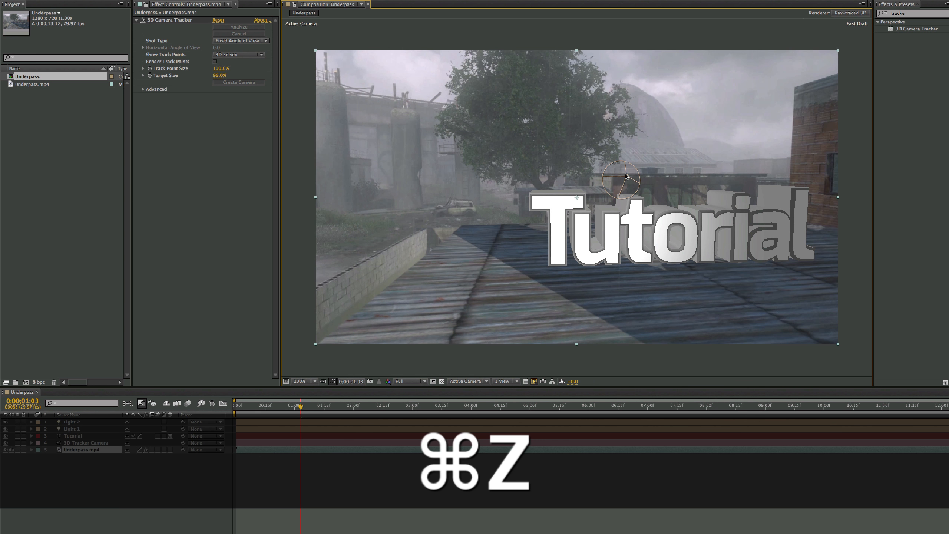
# Reposition Light 2 along its X axis until it sits above the final "al" of the Tutorial text.
pyautogui.click(626, 175)
pyautogui.moveTo(649, 175); pyautogui.dragTo(554, 180)
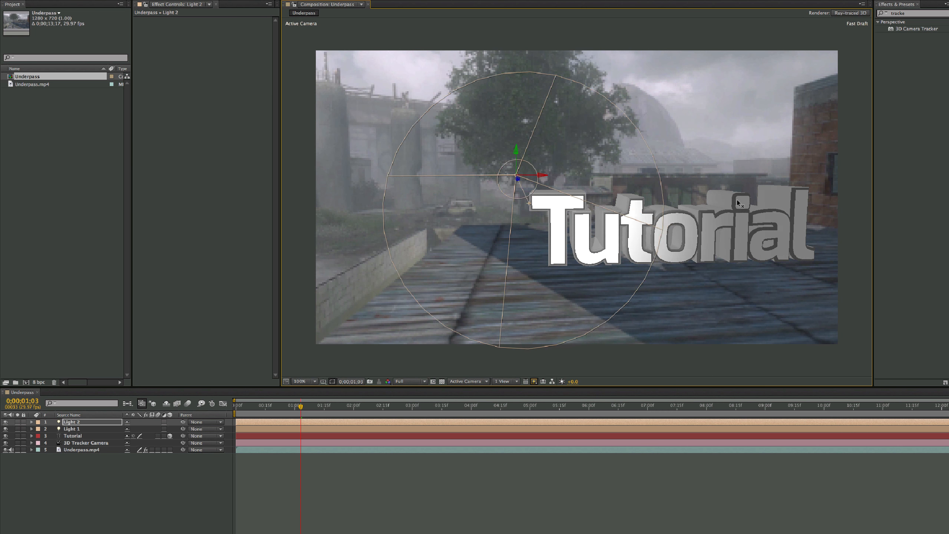
pyautogui.moveTo(738, 203); pyautogui.dragTo(750, 206)
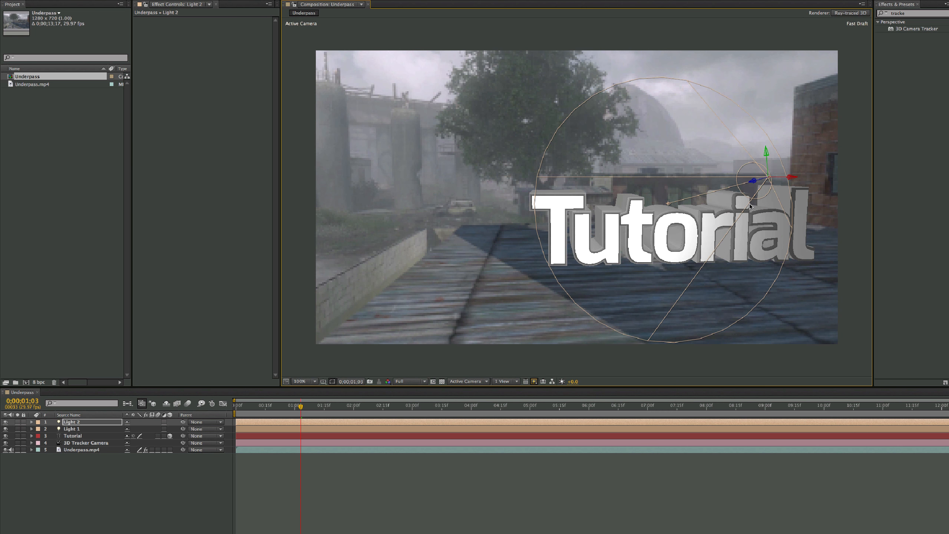
# At 0;00;04;16, reopen Light 2's settings and set its Cone Angle to 76°.
pyautogui.moveTo(301, 407); pyautogui.dragTo(503, 407)
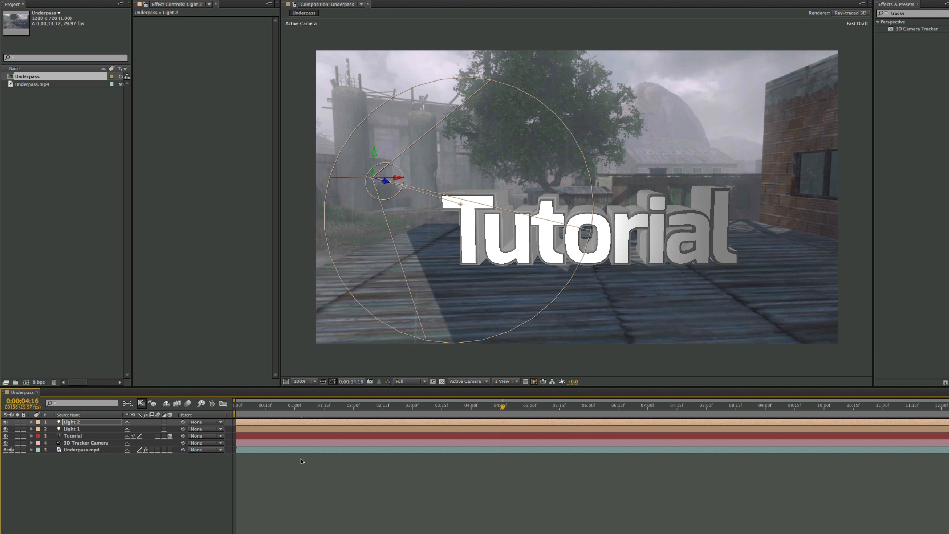
pyautogui.click(80, 424)
pyautogui.doubleClick(73, 425)
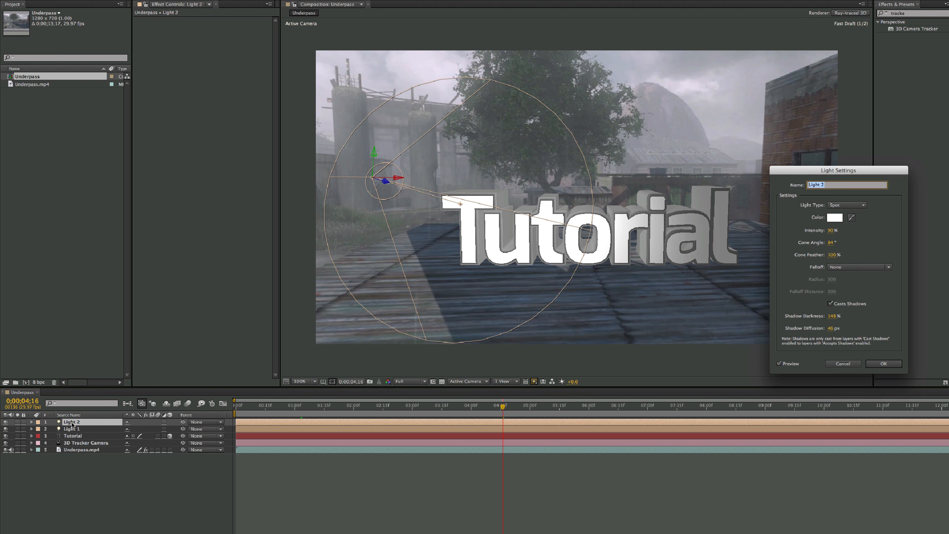
pyautogui.moveTo(804, 172); pyautogui.dragTo(770, 170)
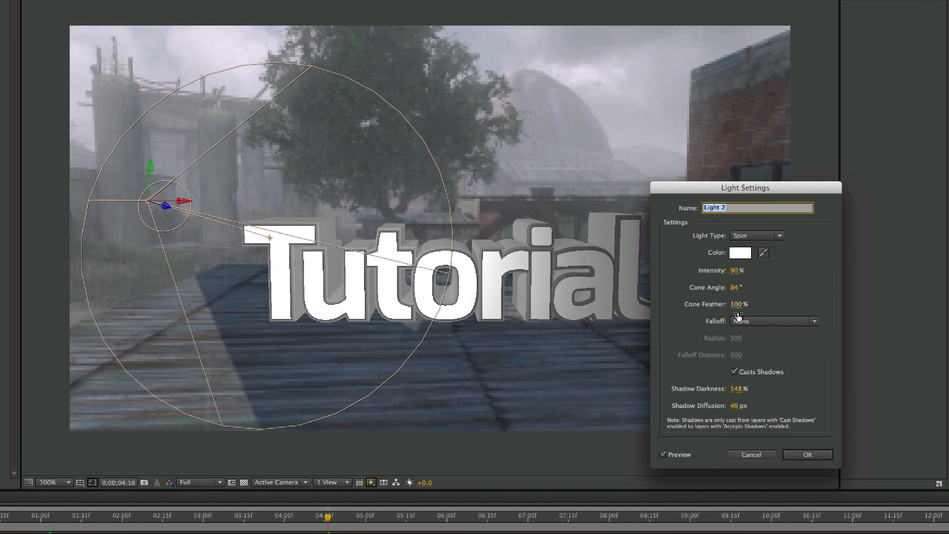
pyautogui.moveTo(735, 287)
pyautogui.mouseDown()
pyautogui.moveTo(768, 289)
pyautogui.moveTo(722, 288)
pyautogui.mouseUp()
pyautogui.moveTo(719, 192); pyautogui.dragTo(858, 192)
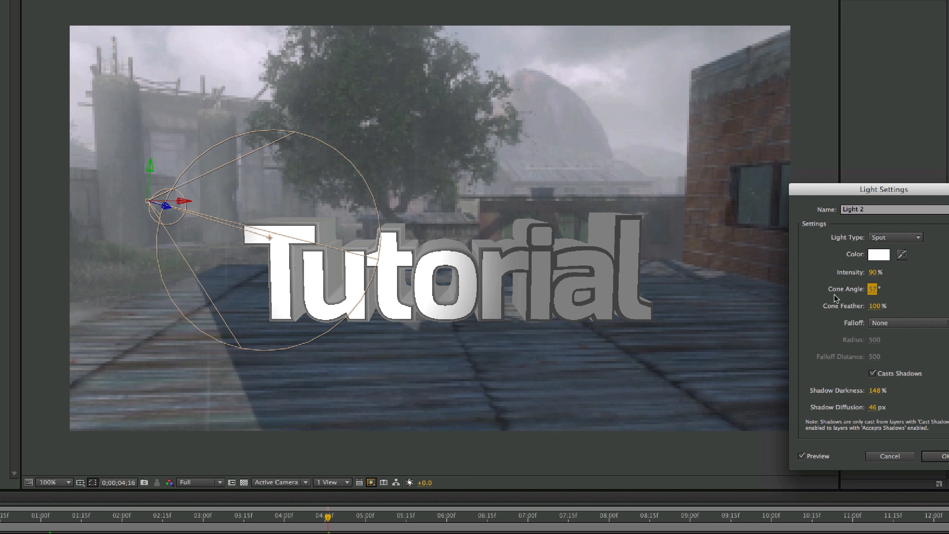
pyautogui.moveTo(878, 289)
pyautogui.mouseDown()
pyautogui.moveTo(904, 290)
pyautogui.moveTo(876, 290)
pyautogui.mouseUp()
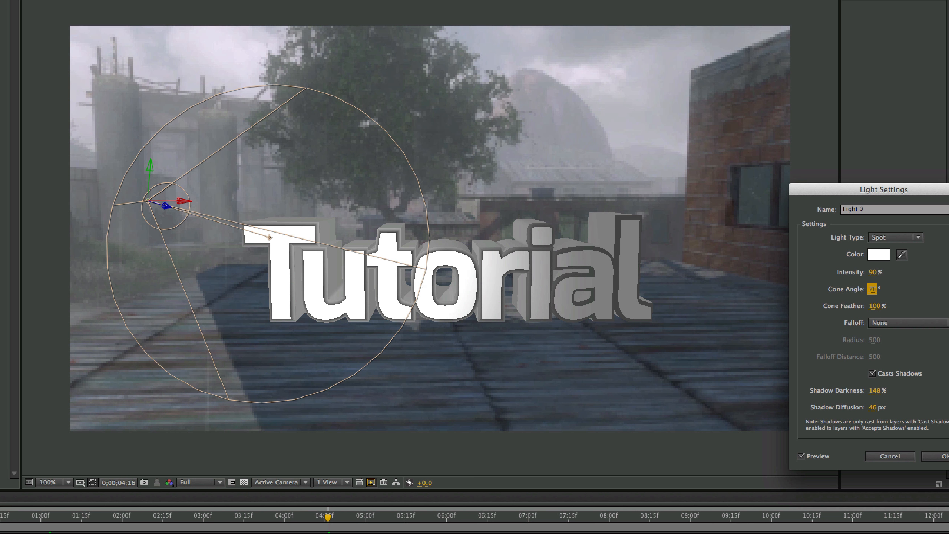
# Try Light 2 with a Cone Feather of 0%, restore it to 100%, and set the Cone Angle to 104°.
pyautogui.moveTo(875, 306); pyautogui.dragTo(757, 308)
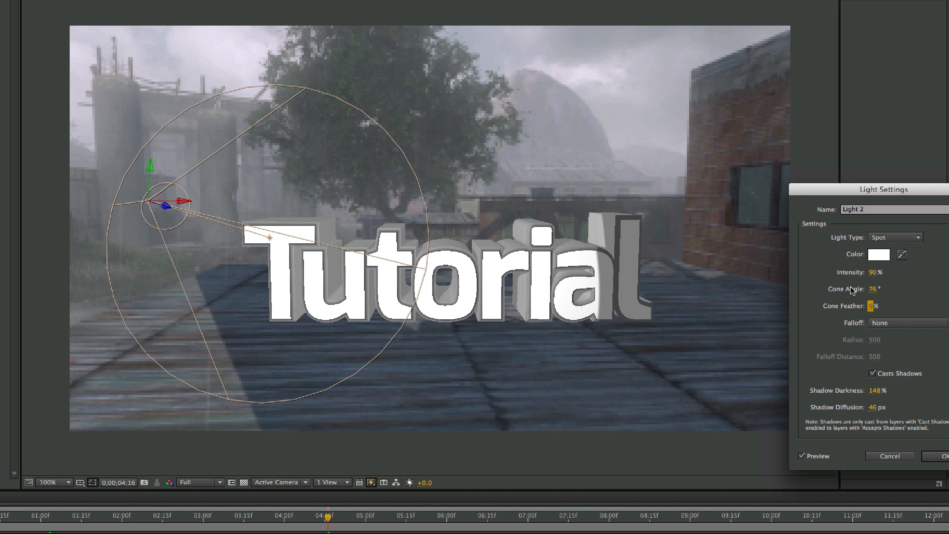
pyautogui.moveTo(870, 292); pyautogui.dragTo(858, 289)
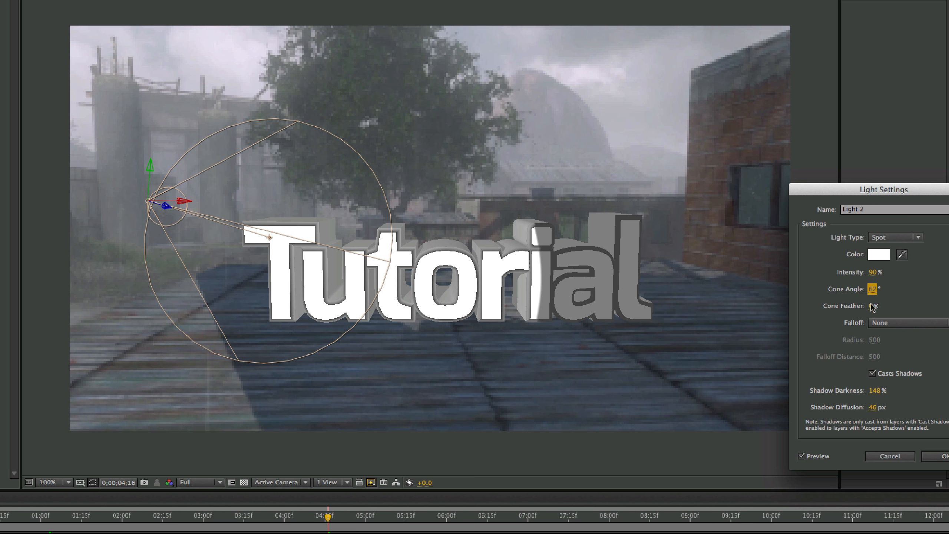
pyautogui.moveTo(872, 306); pyautogui.dragTo(900, 292)
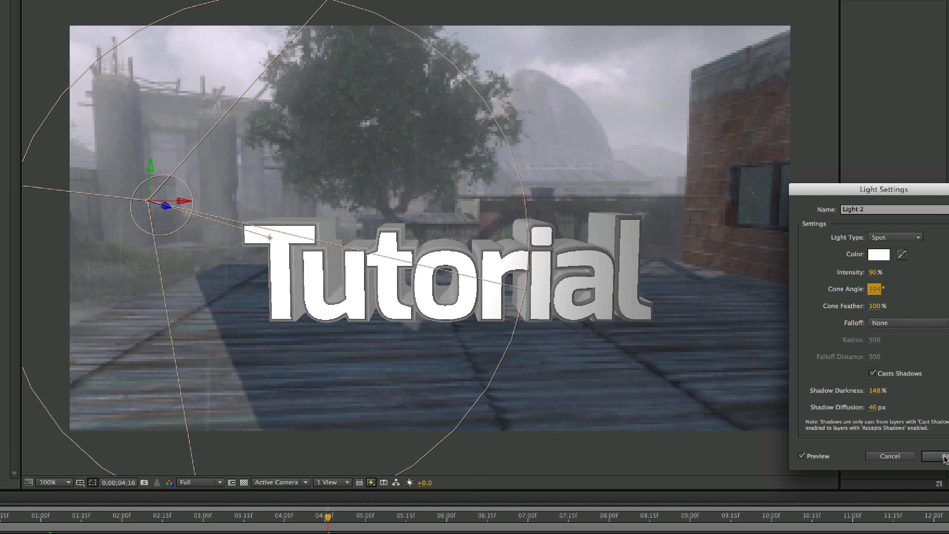
# Try purple and light grey colours on Light 2 and return its colour to white #FFFFFF.
pyautogui.click(879, 254)
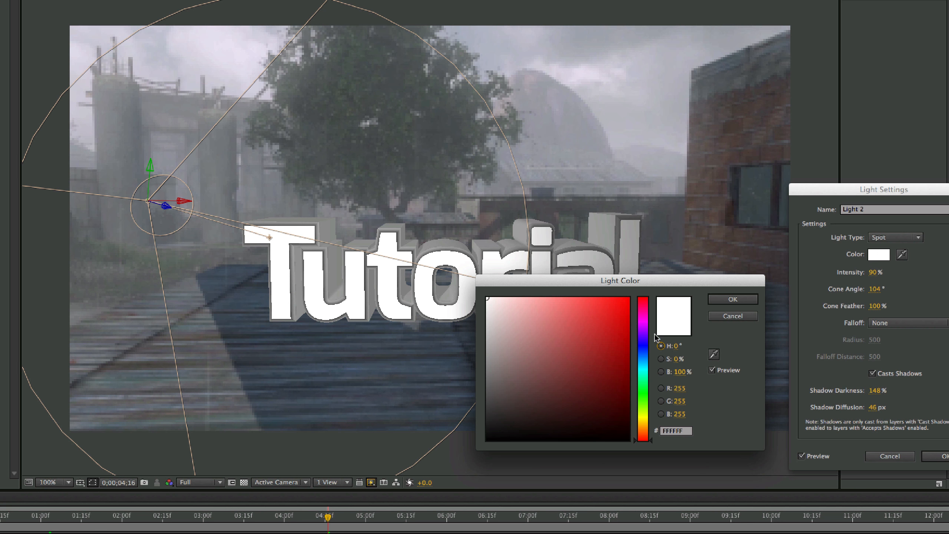
pyautogui.click(593, 324)
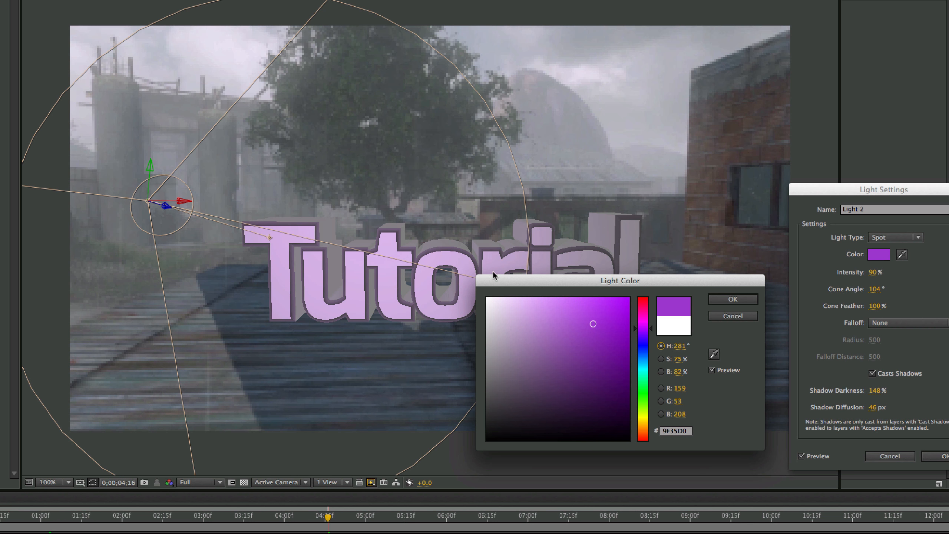
pyautogui.moveTo(588, 282); pyautogui.dragTo(685, 368)
pyautogui.click(608, 405)
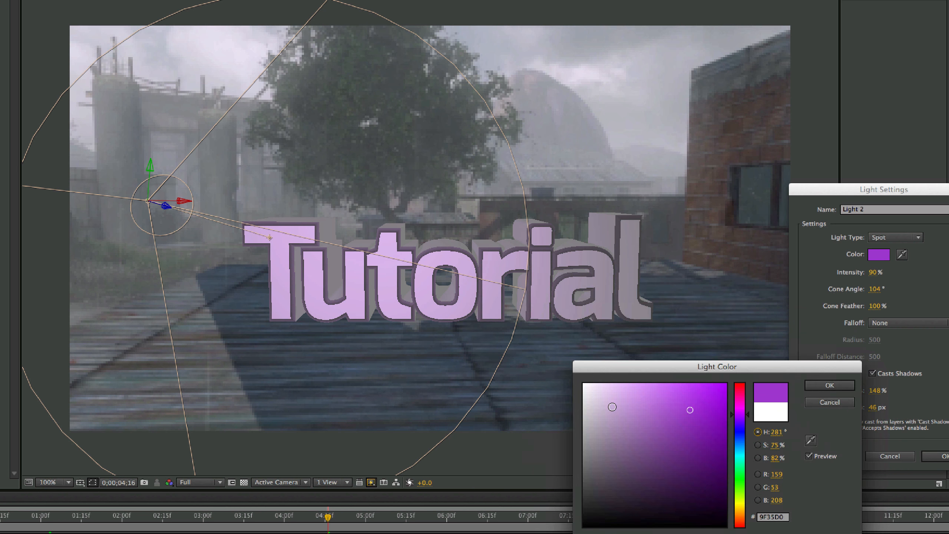
pyautogui.click(686, 426)
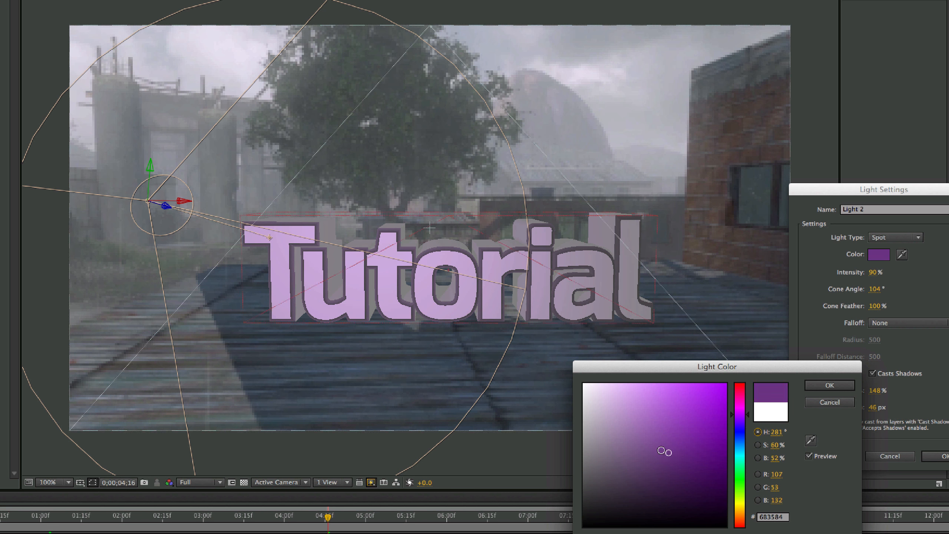
pyautogui.click(625, 439)
pyautogui.moveTo(599, 405)
pyautogui.mouseDown()
pyautogui.moveTo(583, 383)
pyautogui.moveTo(584, 401)
pyautogui.mouseUp()
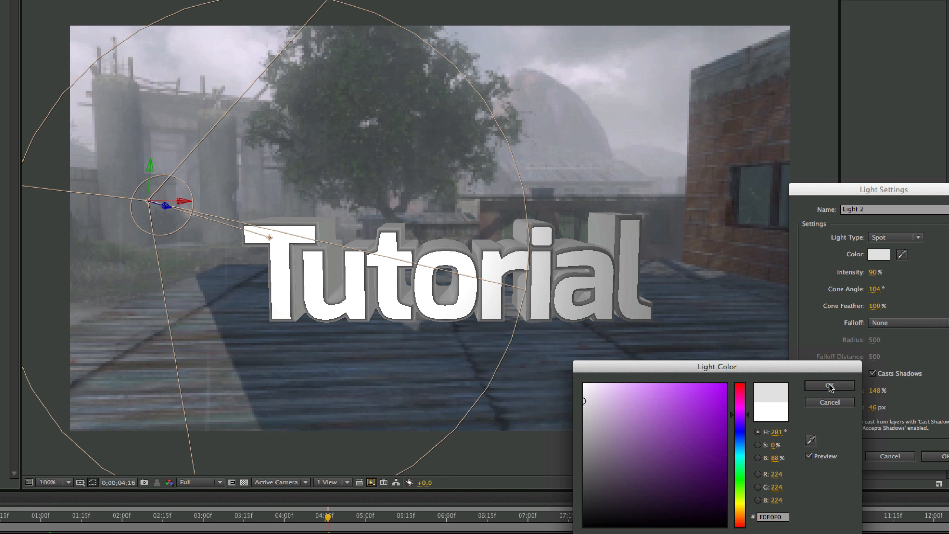
pyautogui.moveTo(657, 396); pyautogui.dragTo(562, 375)
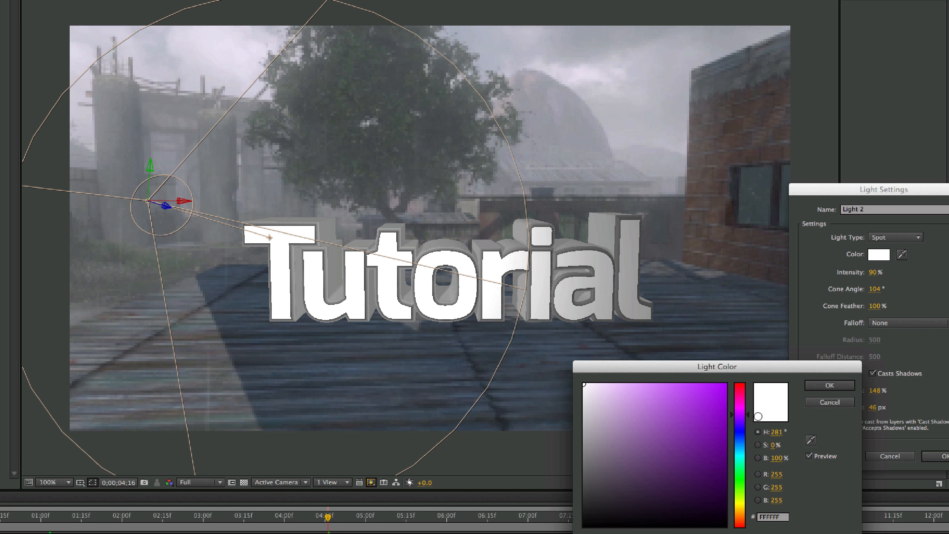
pyautogui.click(829, 384)
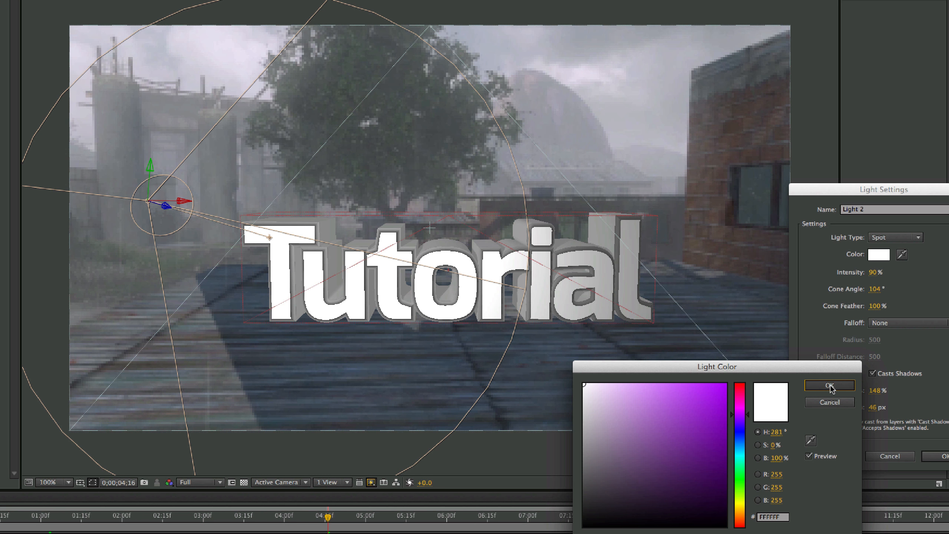
# Set Light 2's Shadow Darkness to 96% and apply the light settings.
pyautogui.click(862, 390)
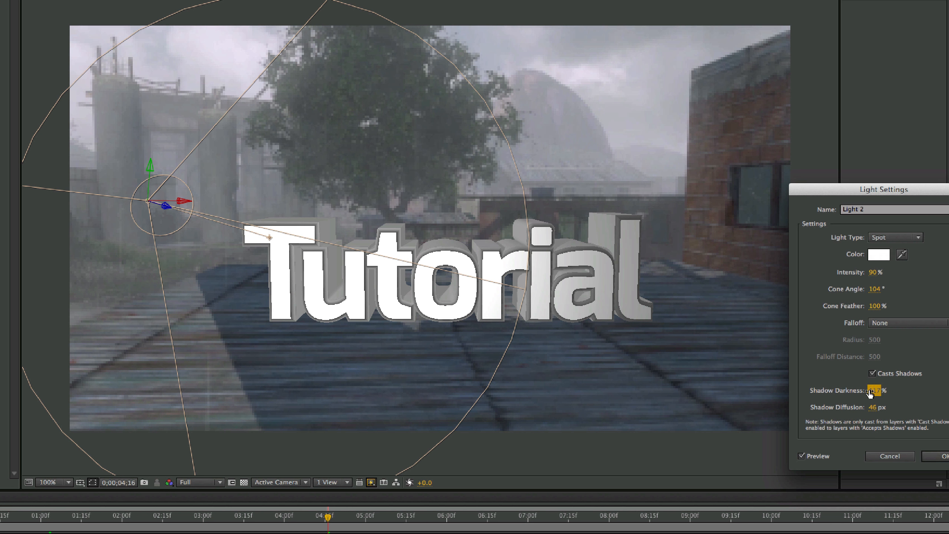
pyautogui.moveTo(869, 393); pyautogui.dragTo(859, 390)
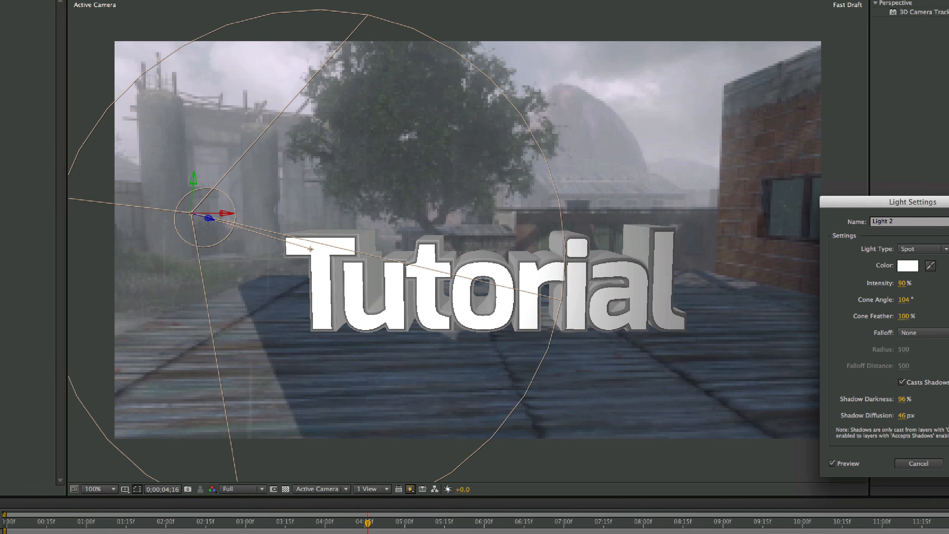
pyautogui.click(940, 456)
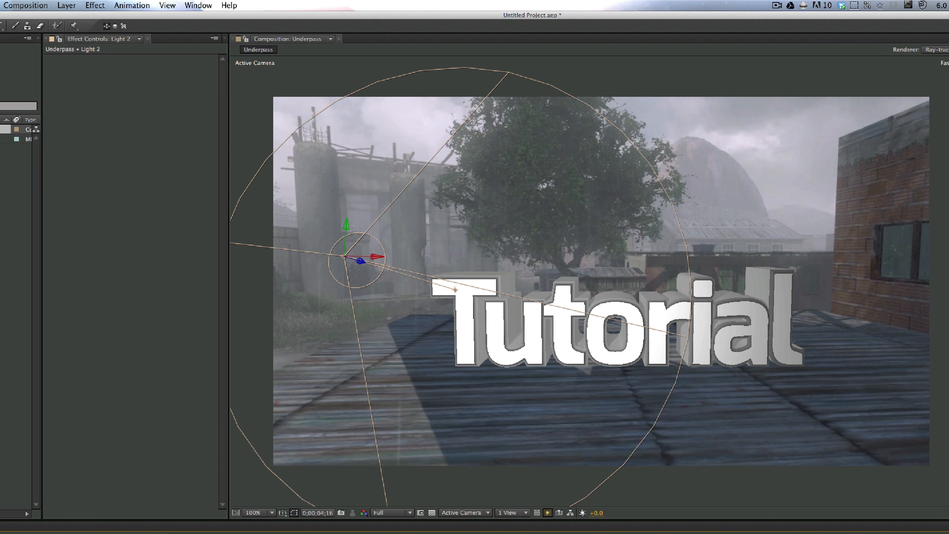
# Create a third light layer of type Parallel, keeping the white colour and 90% Intensity.
pyautogui.click(65, 5)
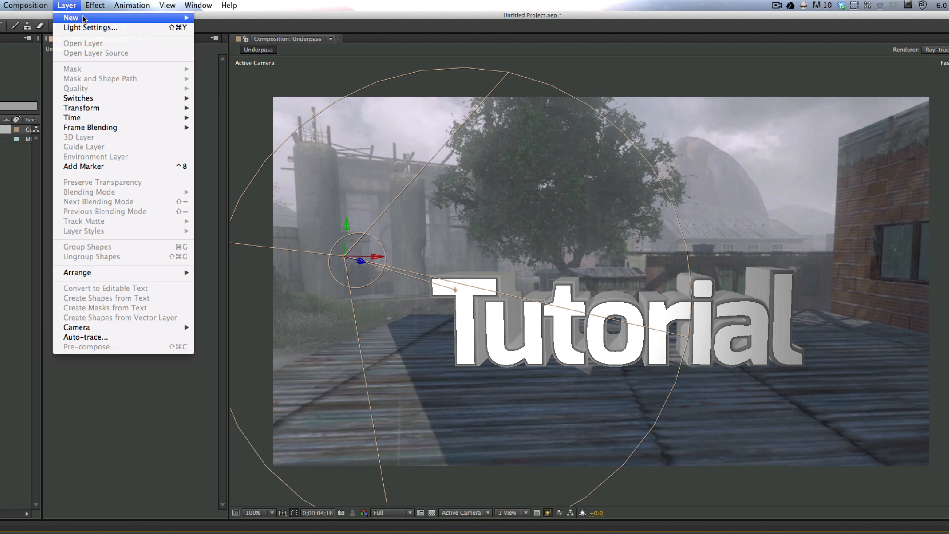
pyautogui.moveTo(123, 17)
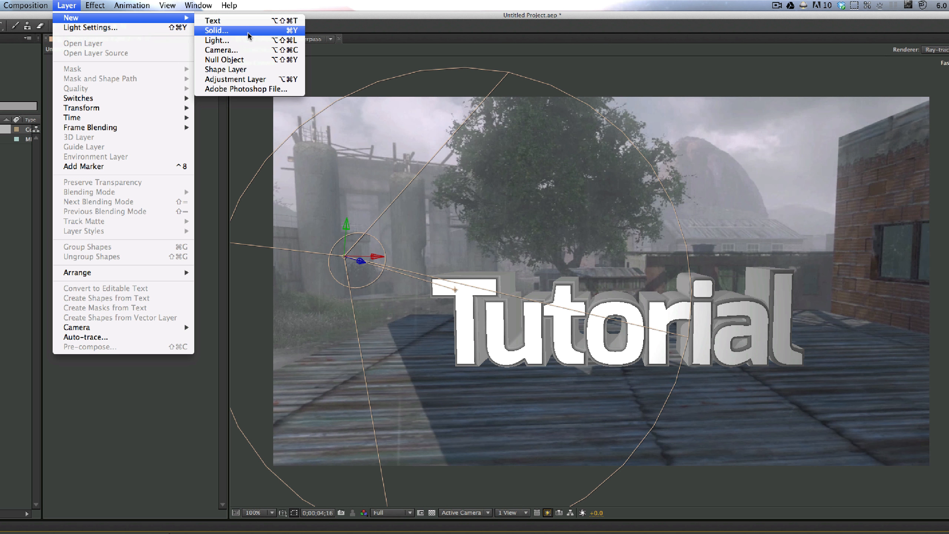
pyautogui.click(217, 40)
pyautogui.click(785, 256)
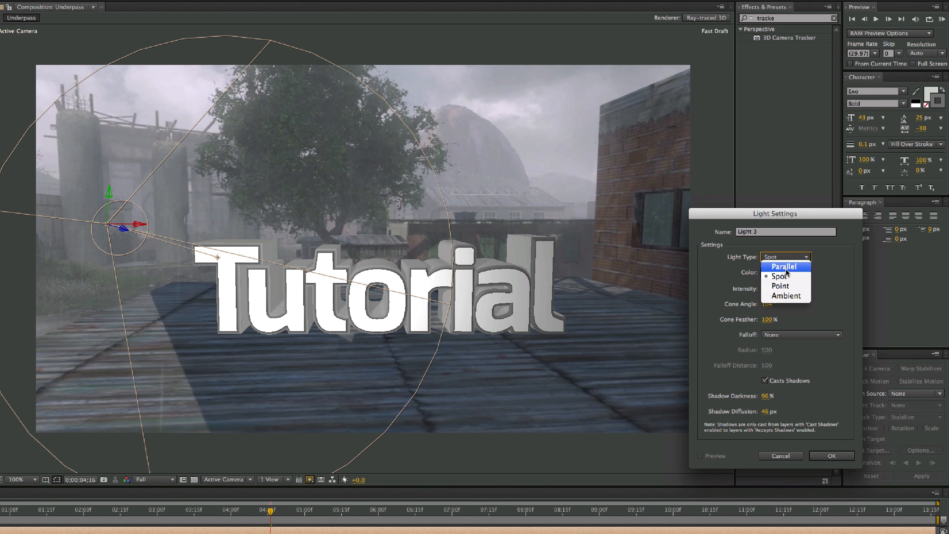
pyautogui.click(786, 267)
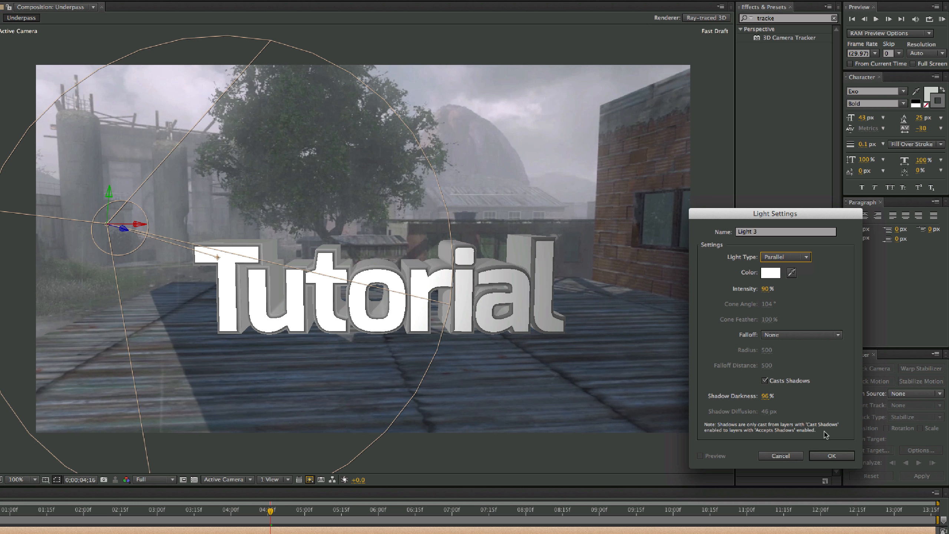
pyautogui.click(833, 457)
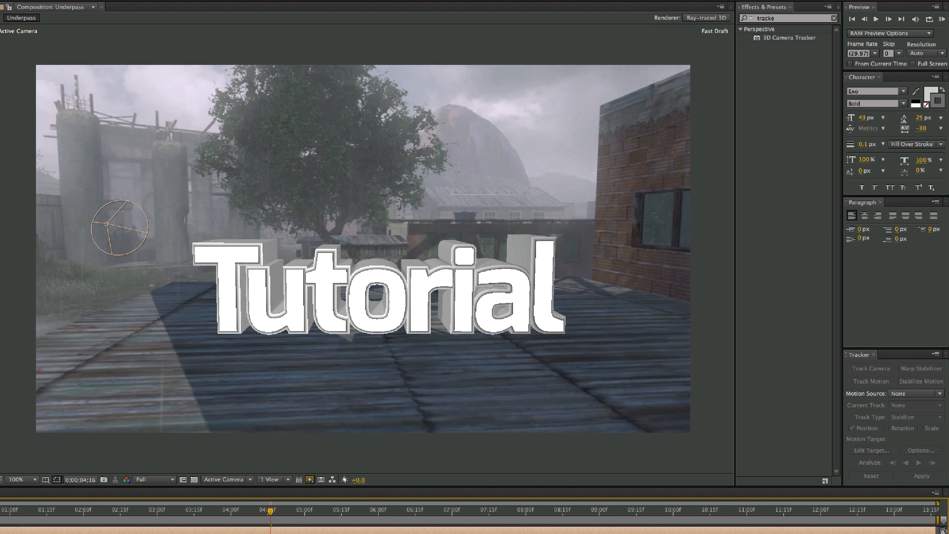
# At 0;00;00;20, move Light 3 along its X axis to above the end of the Tutorial text.
pyautogui.moveTo(186, 513); pyautogui.dragTo(0, 514)
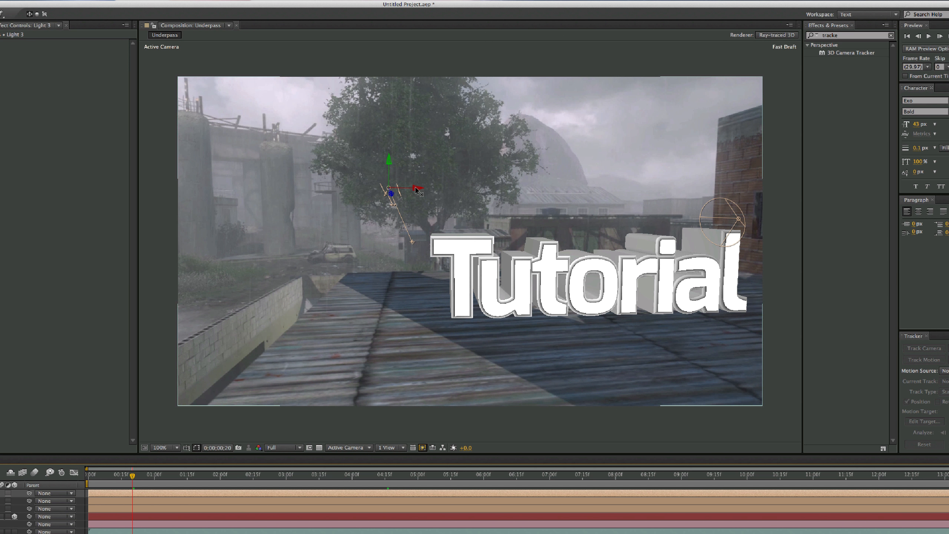
pyautogui.moveTo(416, 186); pyautogui.dragTo(595, 195)
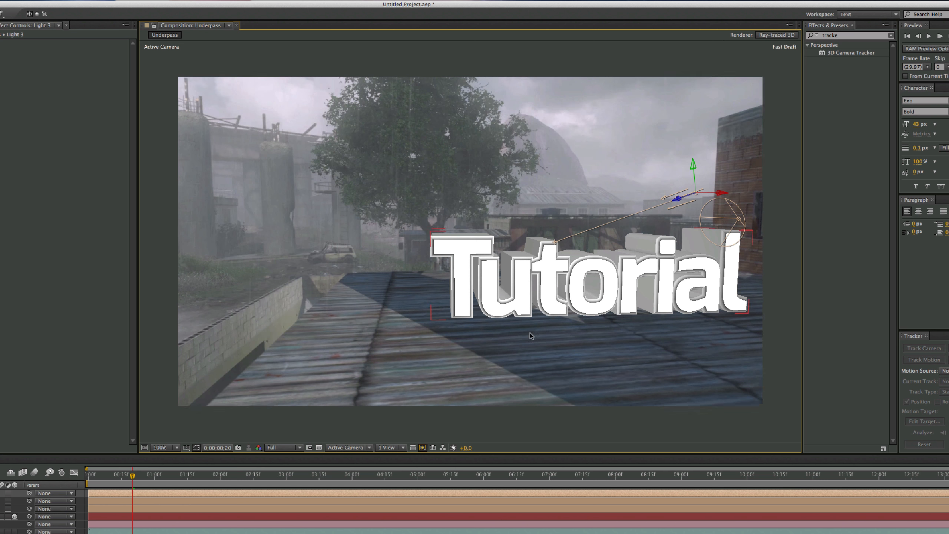
# At 0;00;00;28, set Light 3's Point of Interest to 1629.8, 381.0, 75.4 and collapse the layer's properties.
pyautogui.moveTo(133, 476); pyautogui.dragTo(150, 477)
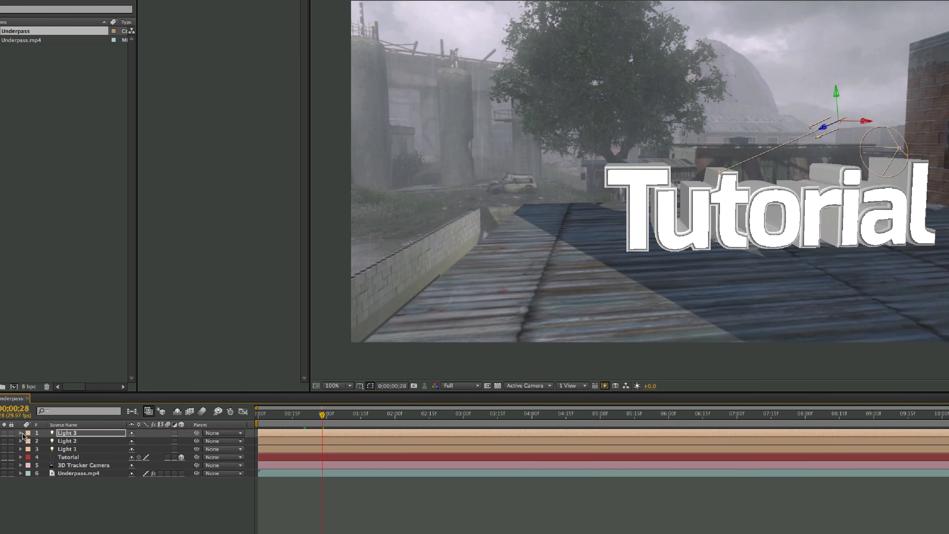
pyautogui.click(37, 427)
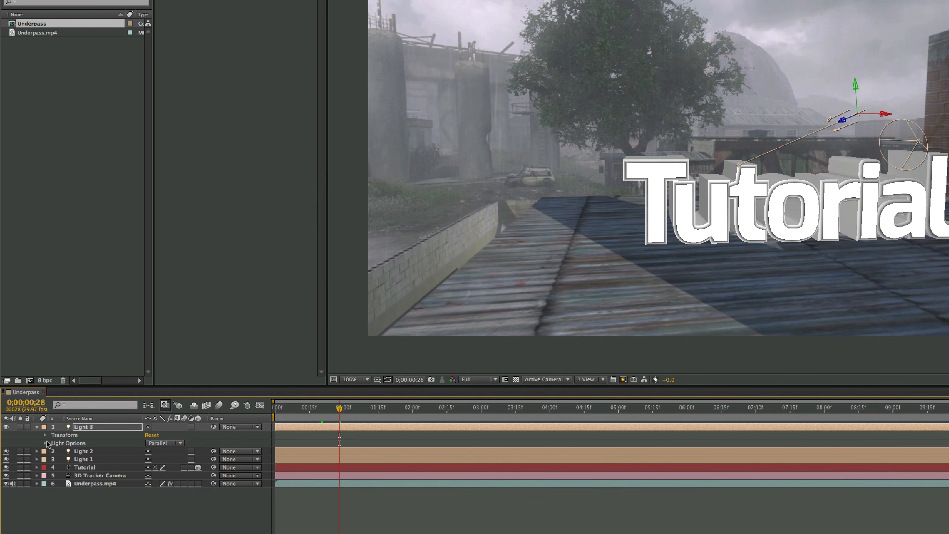
pyautogui.click(46, 436)
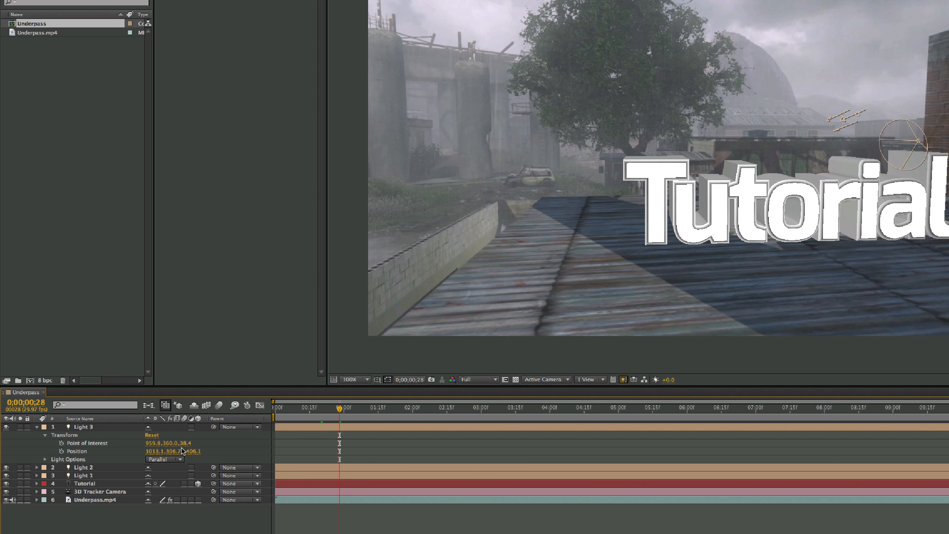
pyautogui.moveTo(182, 445); pyautogui.dragTo(2, 435)
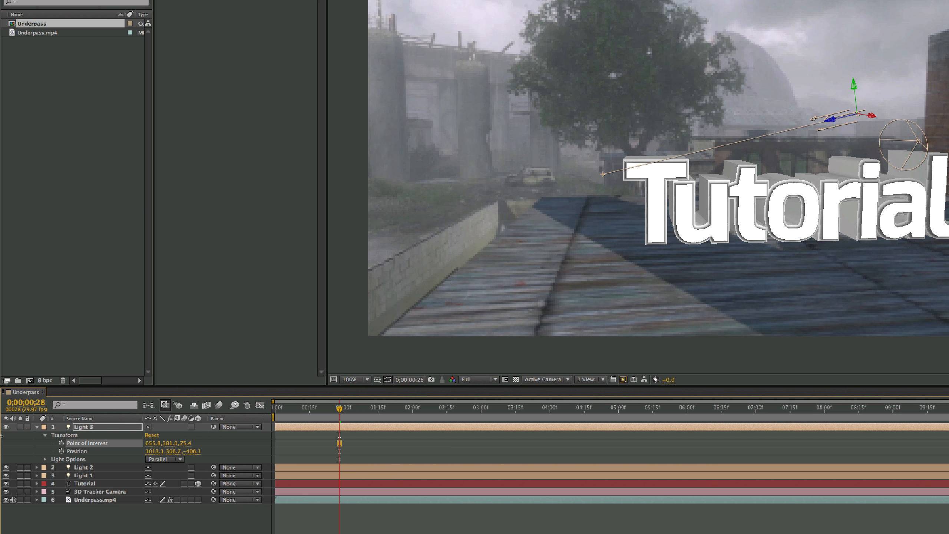
pyautogui.moveTo(149, 444)
pyautogui.mouseDown()
pyautogui.moveTo(659, 446)
pyautogui.moveTo(668, 428)
pyautogui.moveTo(592, 421)
pyautogui.mouseUp()
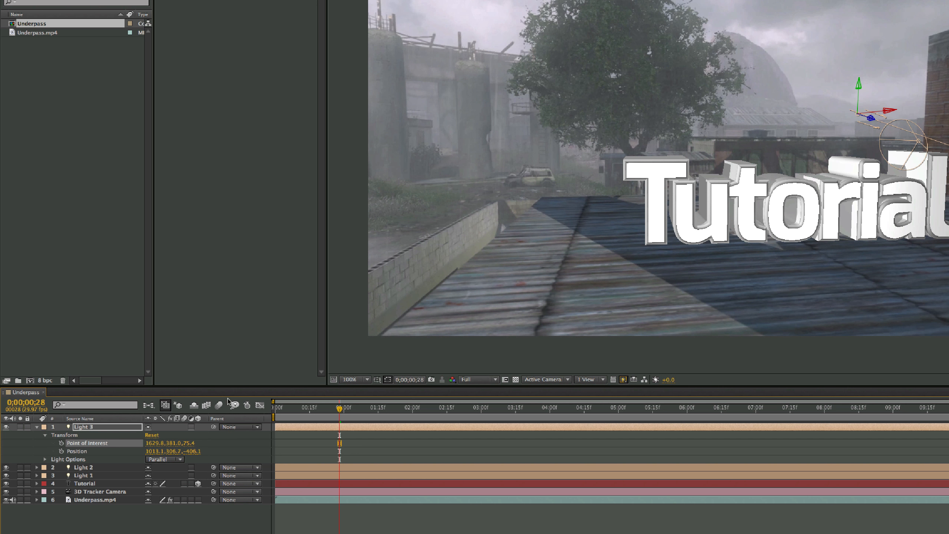
pyautogui.click(37, 427)
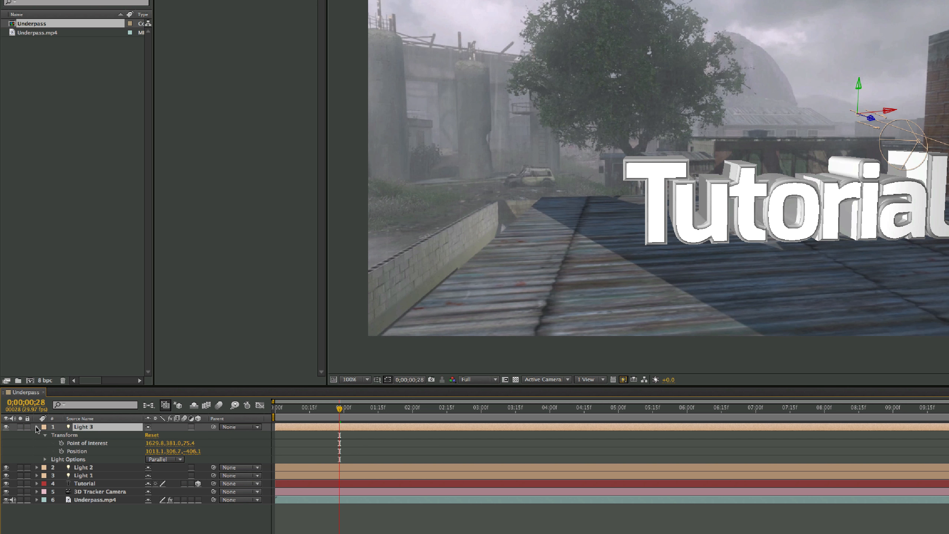
# Scrub the composition to 0;00;06;11 to check the lighting on the Tutorial text.
pyautogui.moveTo(340, 410); pyautogui.dragTo(643, 410)
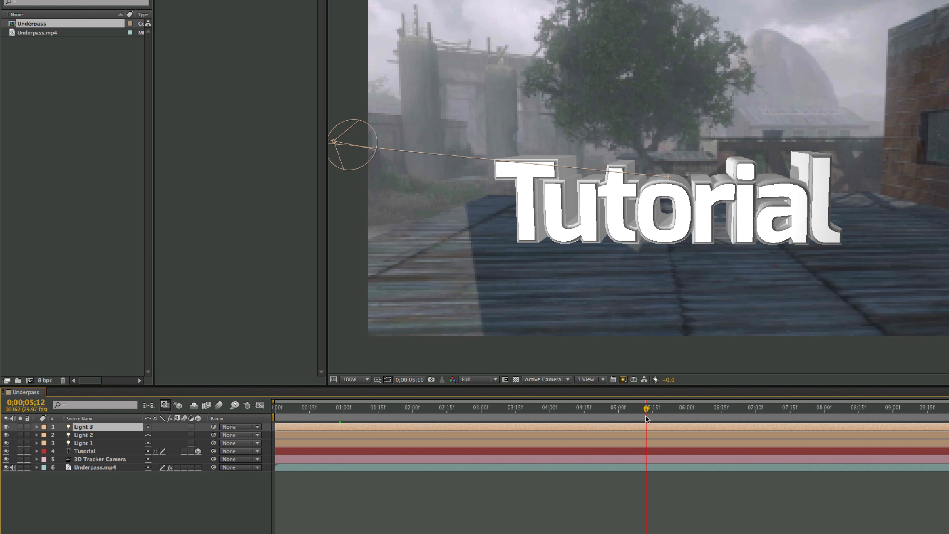
pyautogui.moveTo(434, 410); pyautogui.dragTo(712, 416)
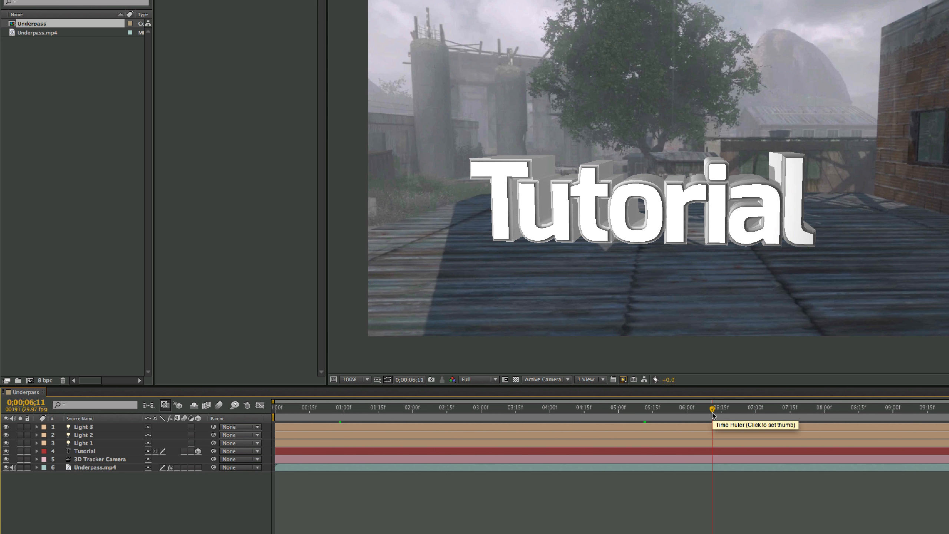
# At 0;00;05;01, set the Tutorial text's fill colour to the blue #3E3E99.
pyautogui.click(713, 210)
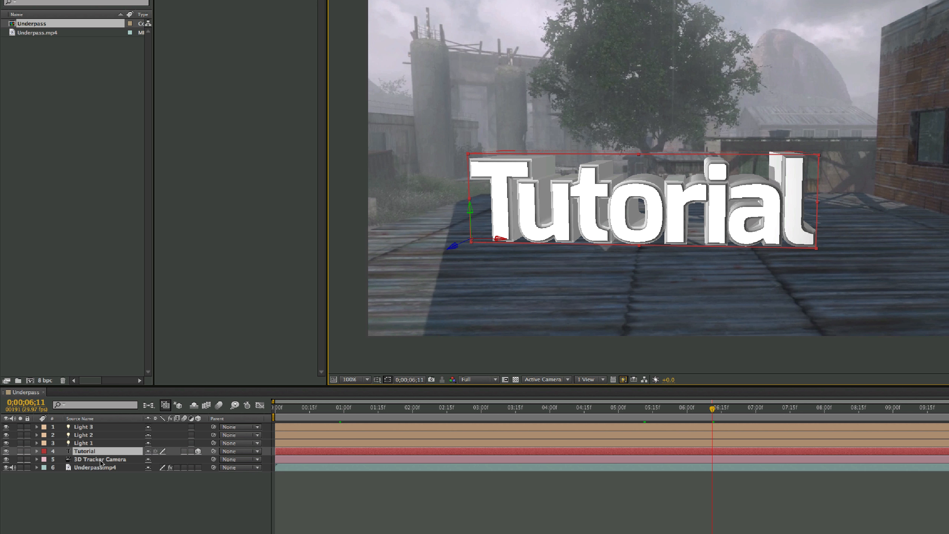
pyautogui.moveTo(710, 410); pyautogui.dragTo(621, 409)
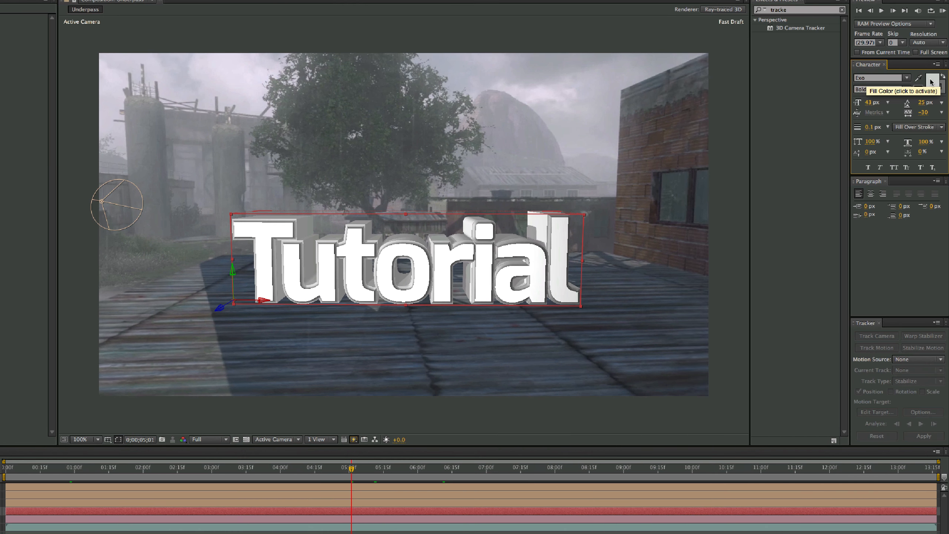
pyautogui.click(931, 82)
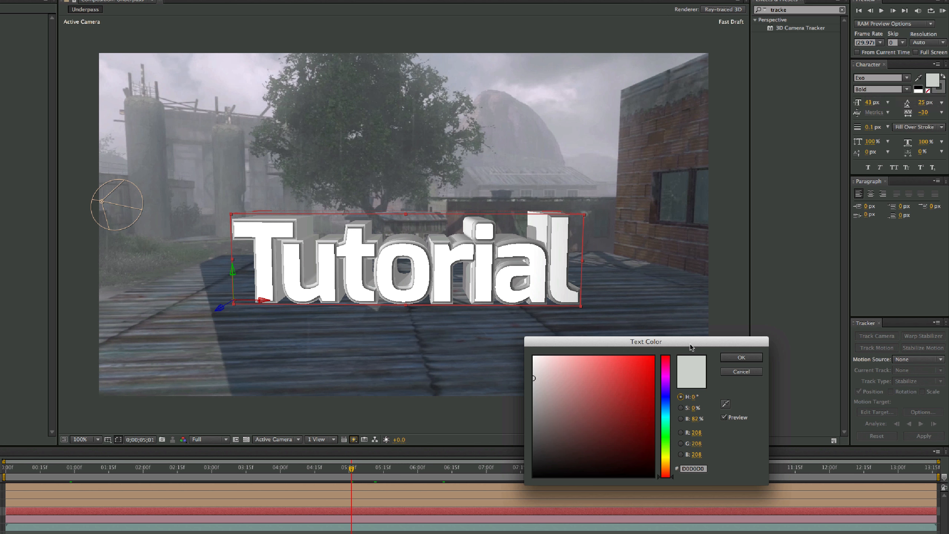
pyautogui.click(625, 436)
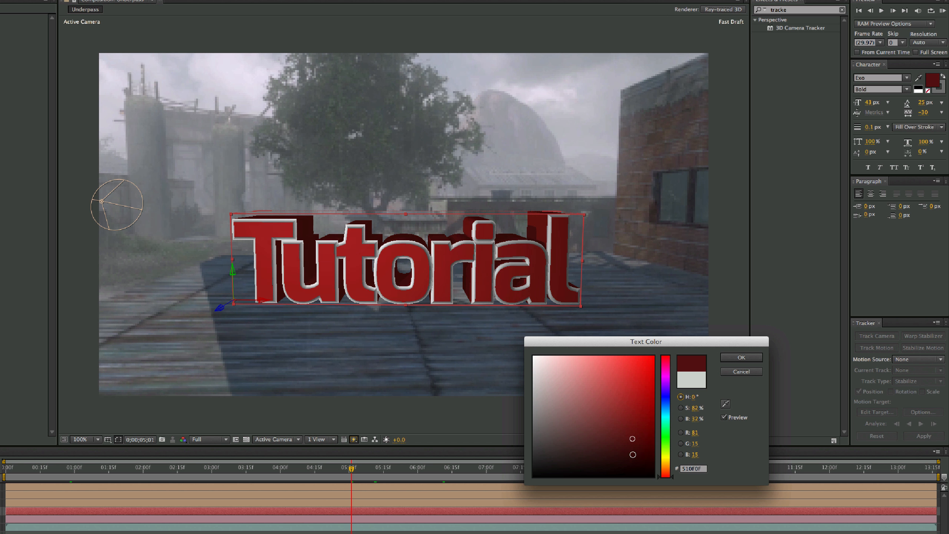
pyautogui.click(638, 445)
pyautogui.moveTo(637, 430); pyautogui.dragTo(602, 405)
pyautogui.click(666, 400)
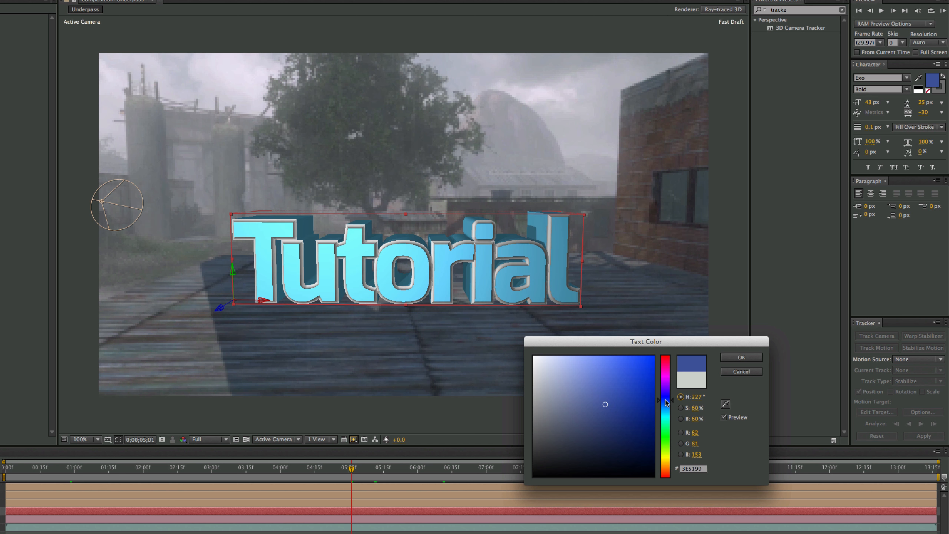
pyautogui.moveTo(667, 399); pyautogui.dragTo(666, 396)
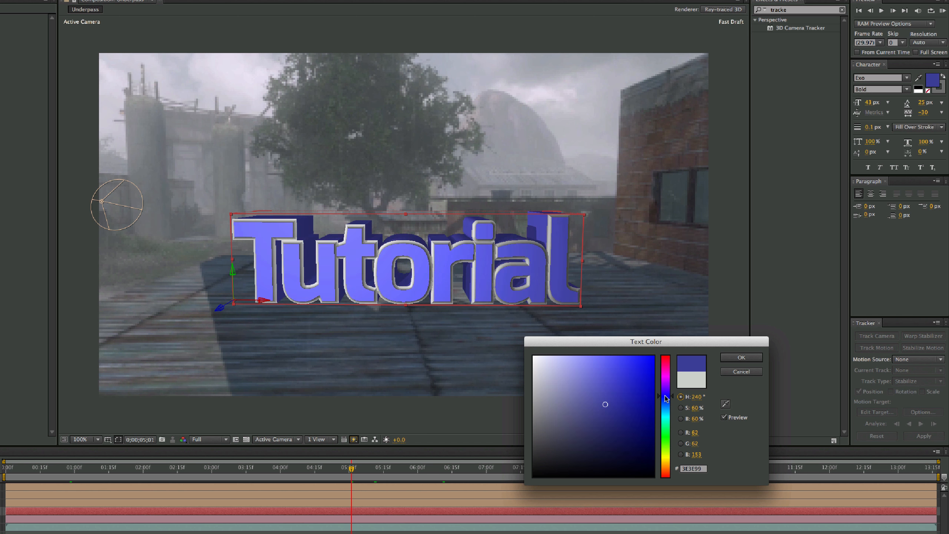
pyautogui.click(748, 358)
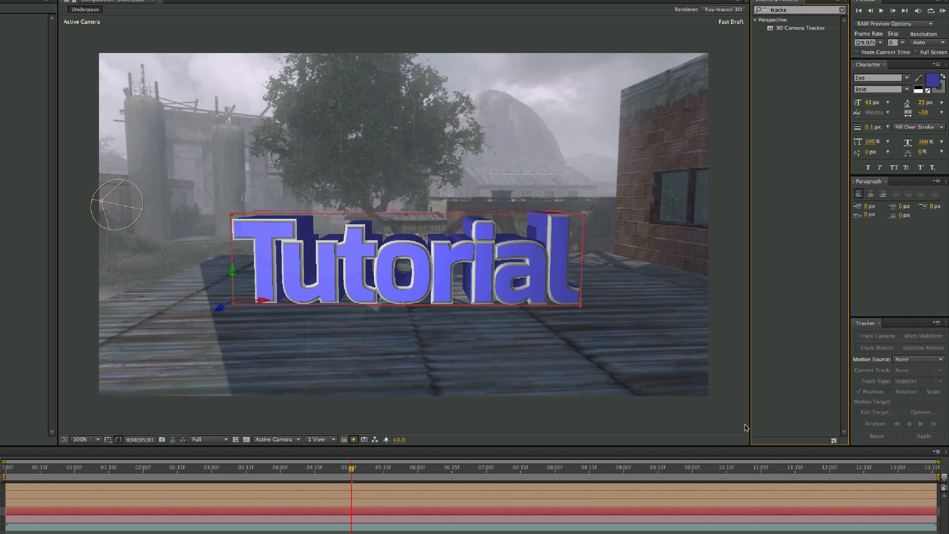
# Try to change the text fill colour to a pinkish red with the Tutorial layer deselected.
pyautogui.click(712, 423)
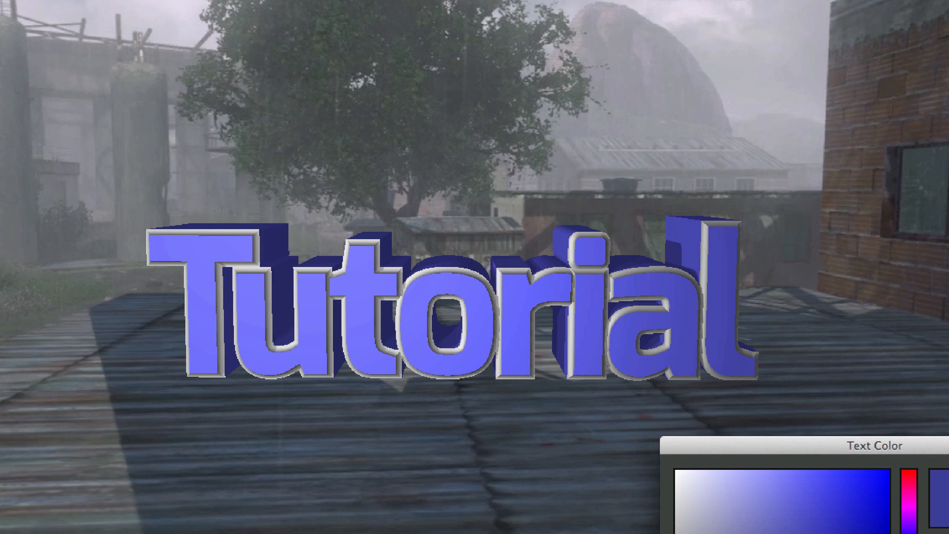
pyautogui.click(916, 494)
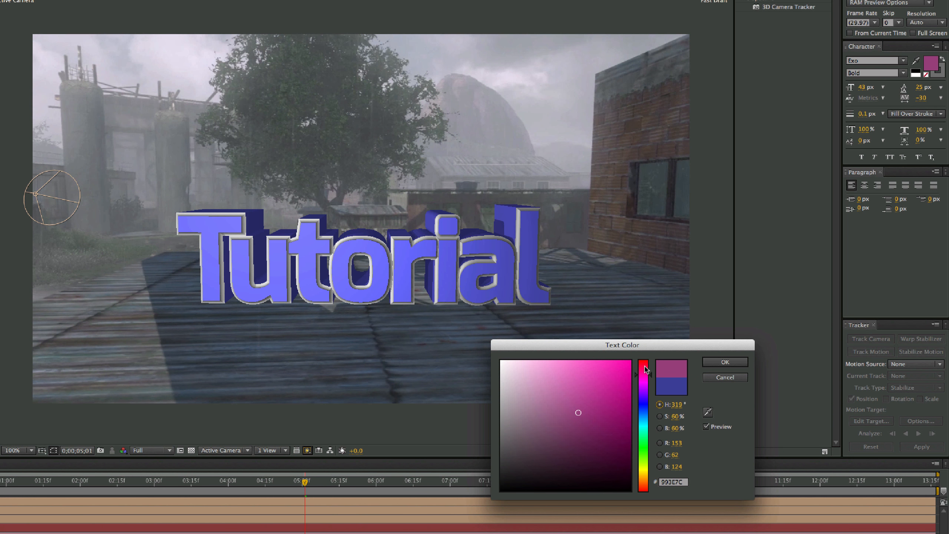
pyautogui.moveTo(646, 369); pyautogui.dragTo(645, 362)
pyautogui.click(725, 362)
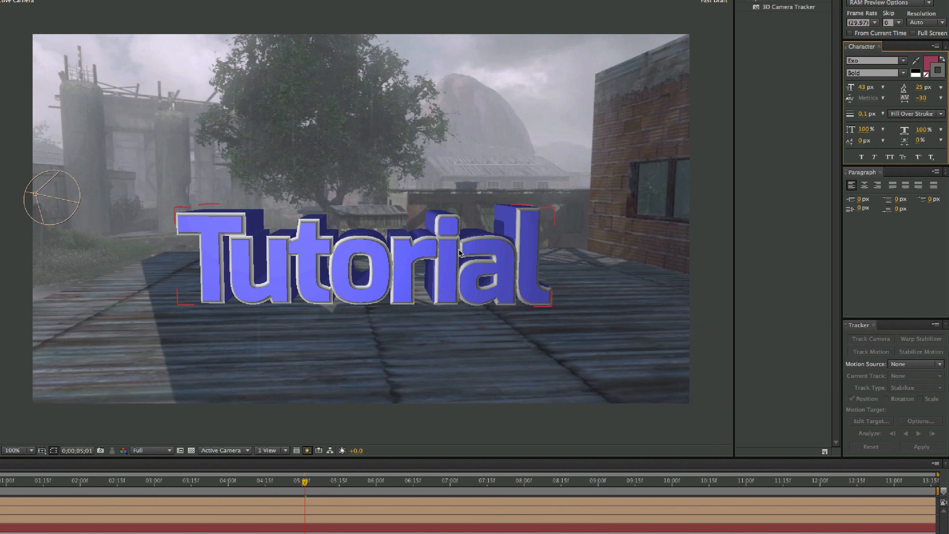
# Select the Tutorial text and set its fill colour to a strong, saturated red.
pyautogui.click(527, 254)
pyautogui.click(927, 64)
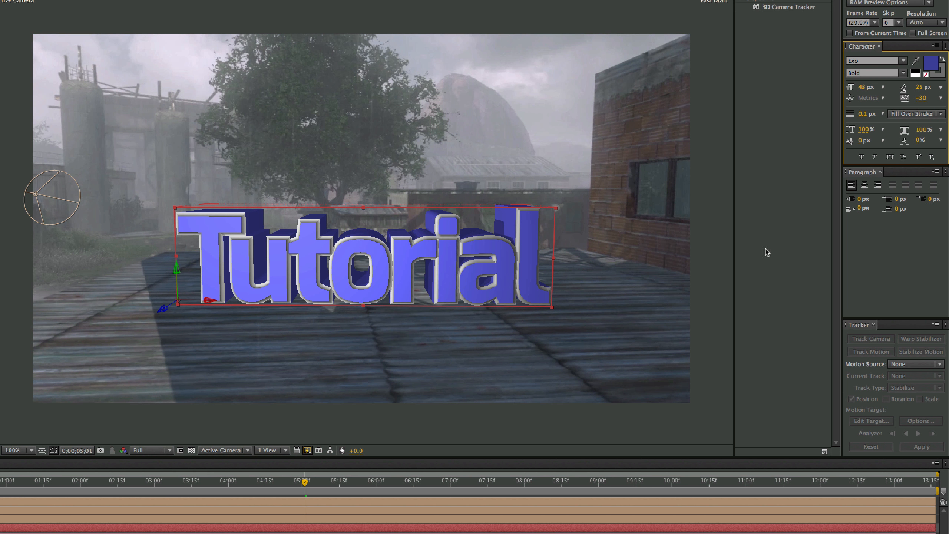
pyautogui.click(931, 63)
pyautogui.moveTo(653, 413); pyautogui.dragTo(652, 356)
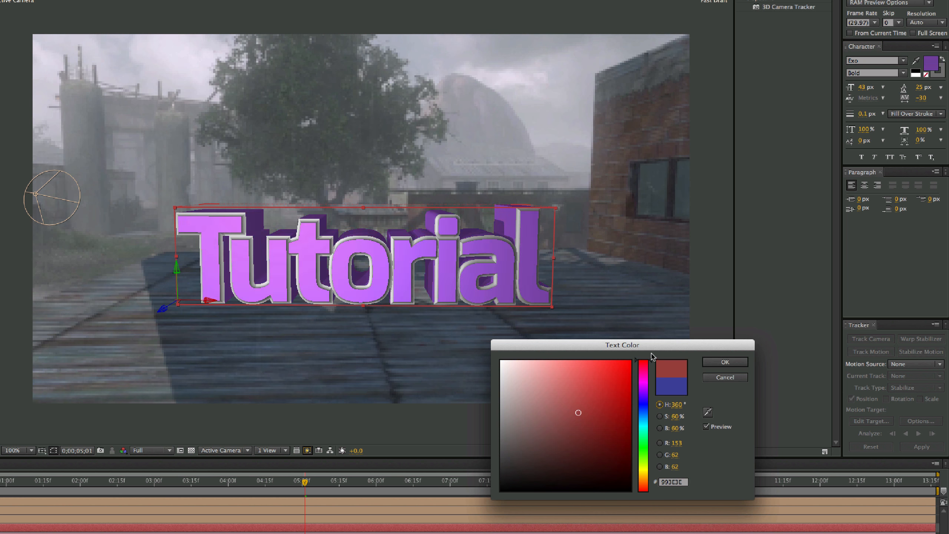
pyautogui.click(628, 374)
pyautogui.click(724, 361)
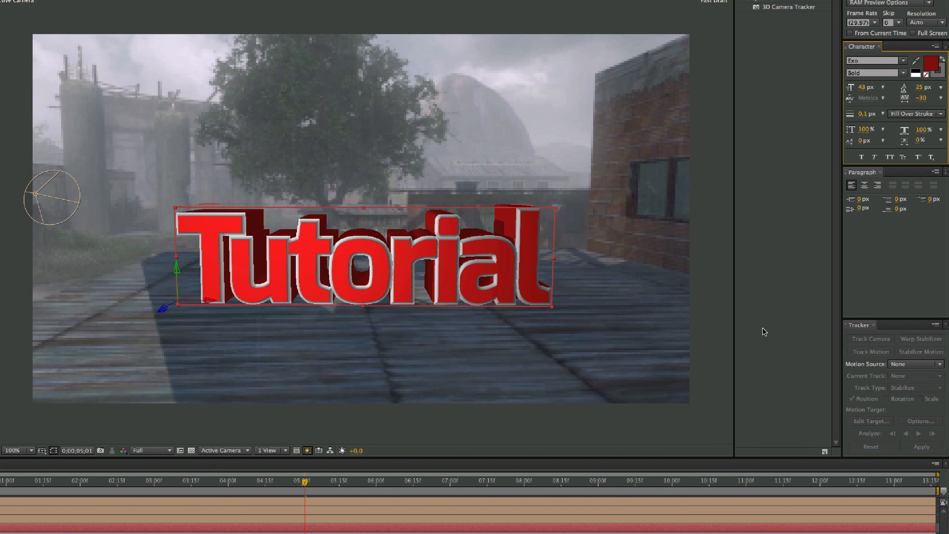
# Set the Tutorial text's stroke colour to a near-black grey and deselect the layer.
pyautogui.click(938, 71)
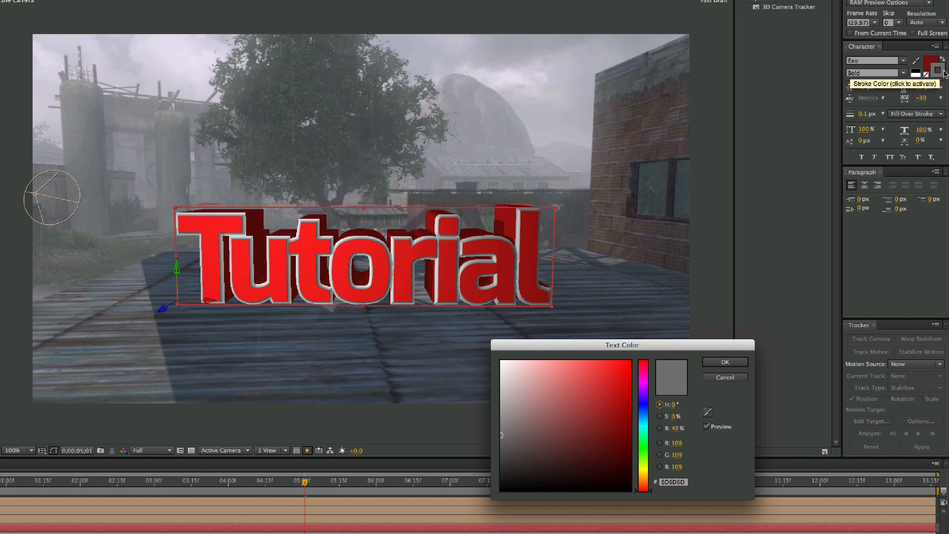
pyautogui.click(499, 479)
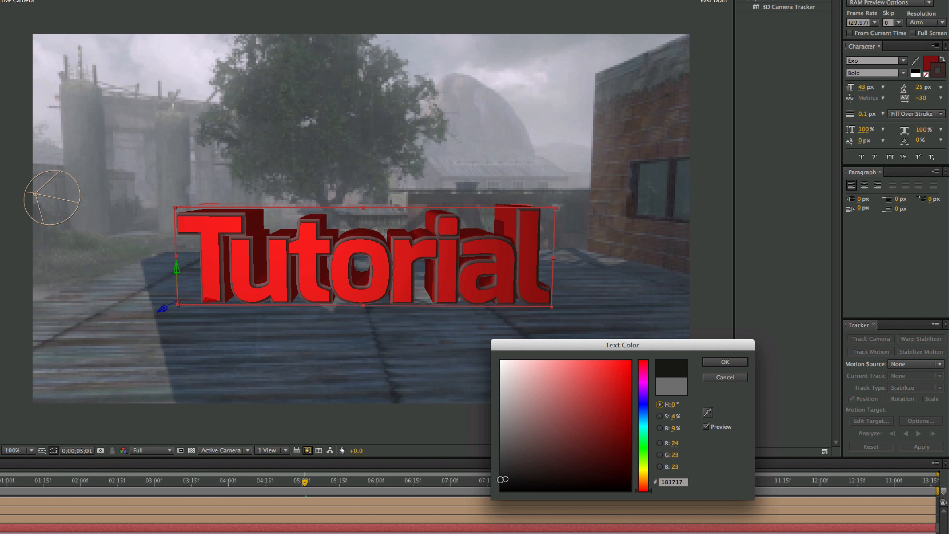
pyautogui.click(716, 362)
pyautogui.click(762, 332)
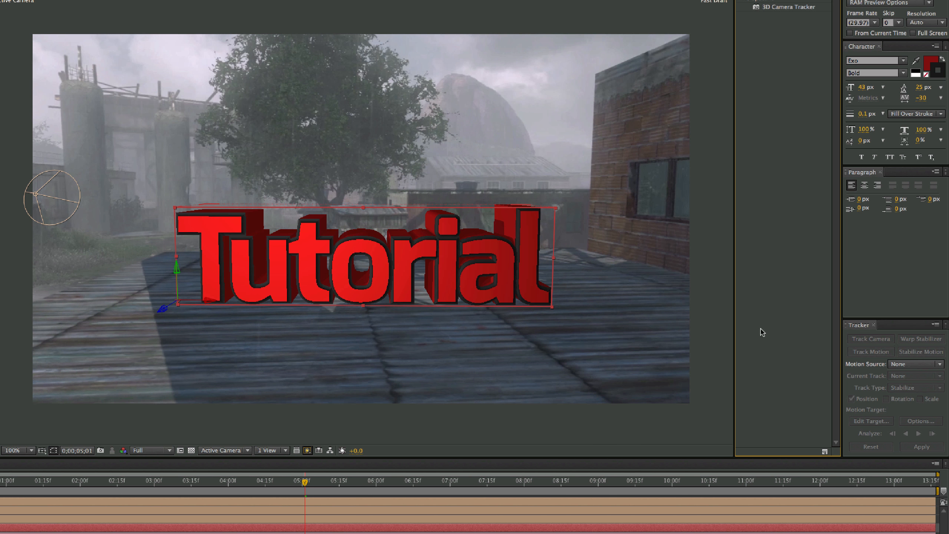
pyautogui.click(699, 418)
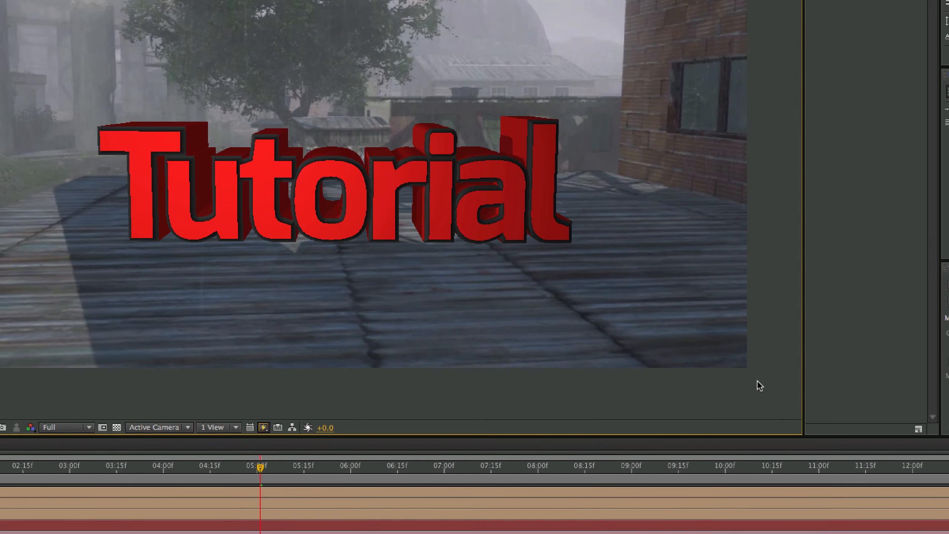
# Review the viewer's Fast Previews quality options, close them and select the Tutorial text.
pyautogui.click(474, 255)
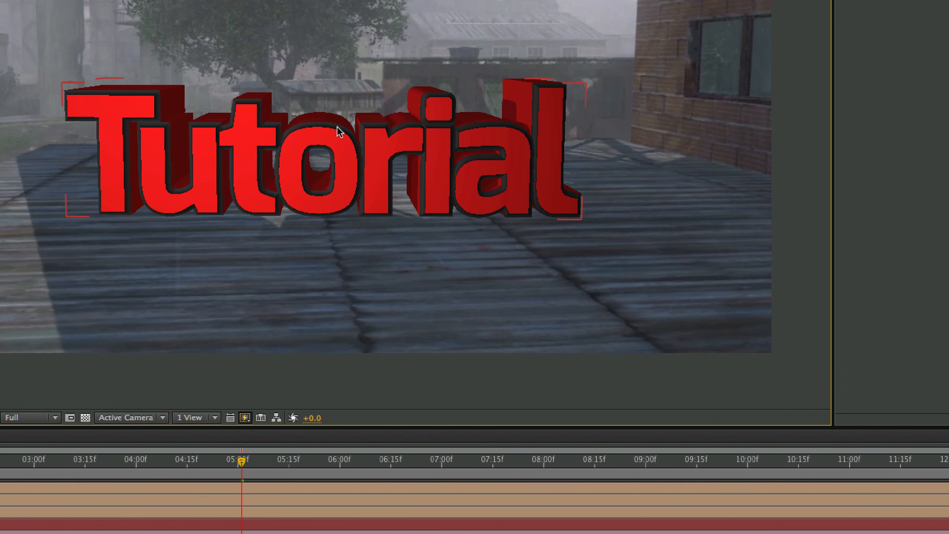
pyautogui.click(243, 418)
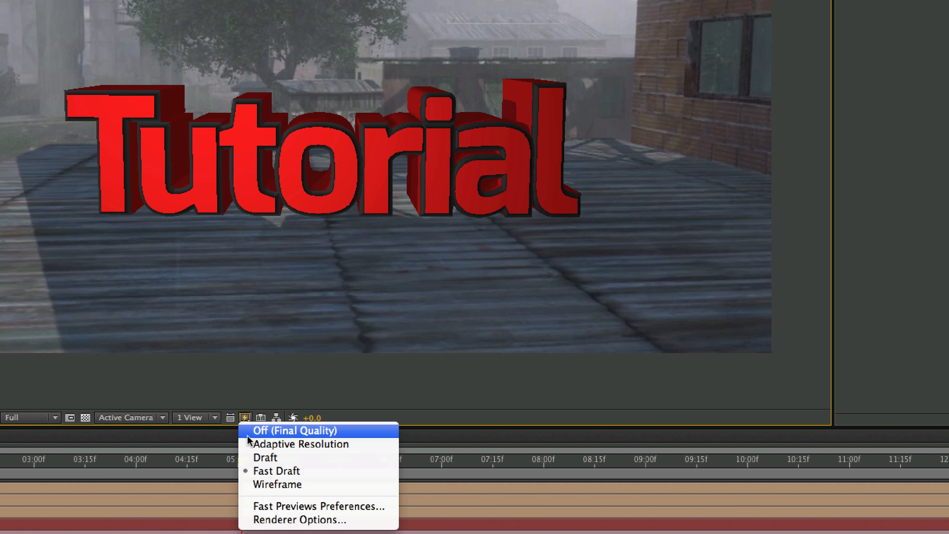
pyautogui.click(202, 436)
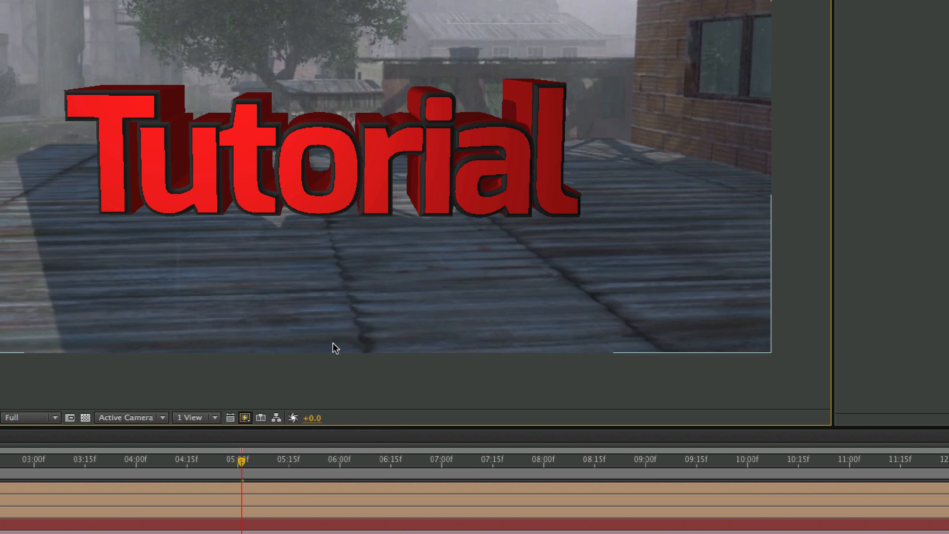
pyautogui.click(328, 173)
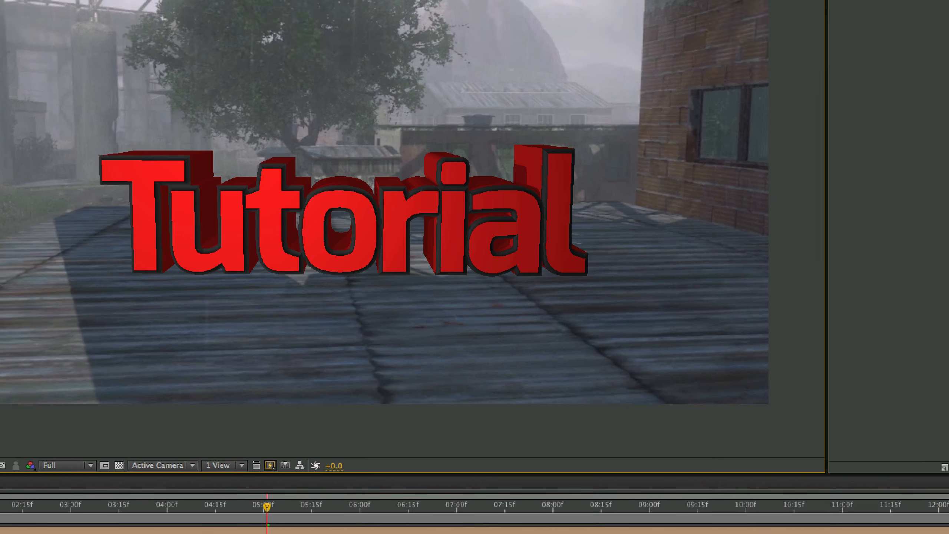
pyautogui.click(367, 209)
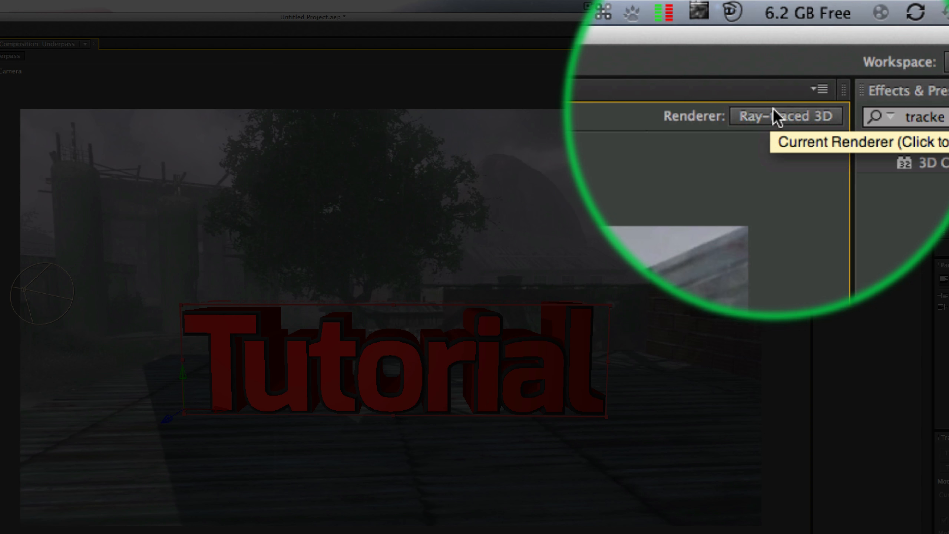
# Choose Ray-traced 3D as the renderer in the Underpass composition's advanced settings, moving the dialog off the text.
pyautogui.click(780, 119)
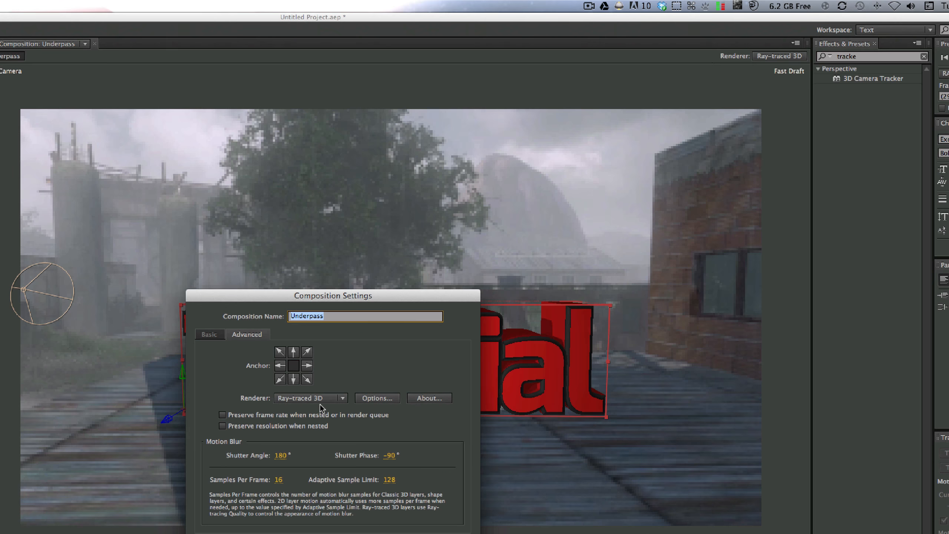
pyautogui.click(319, 400)
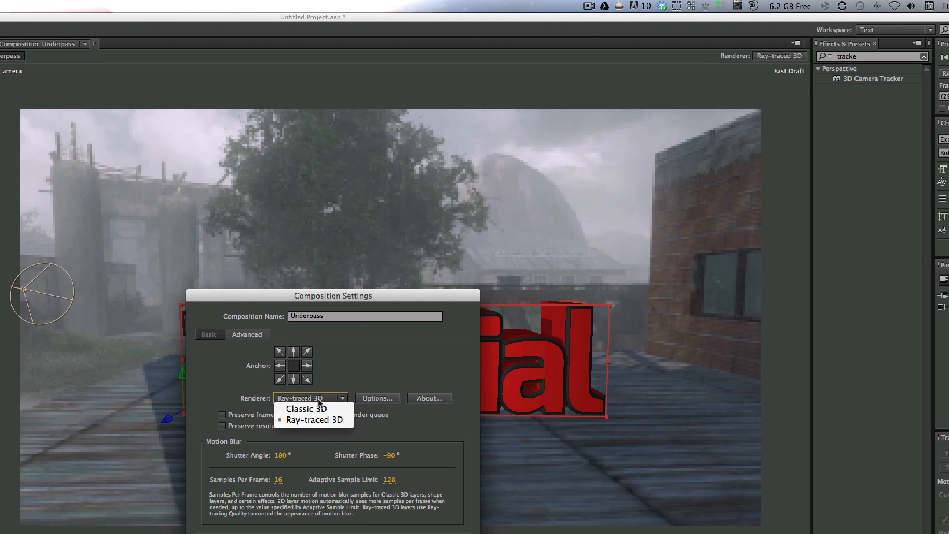
pyautogui.click(304, 422)
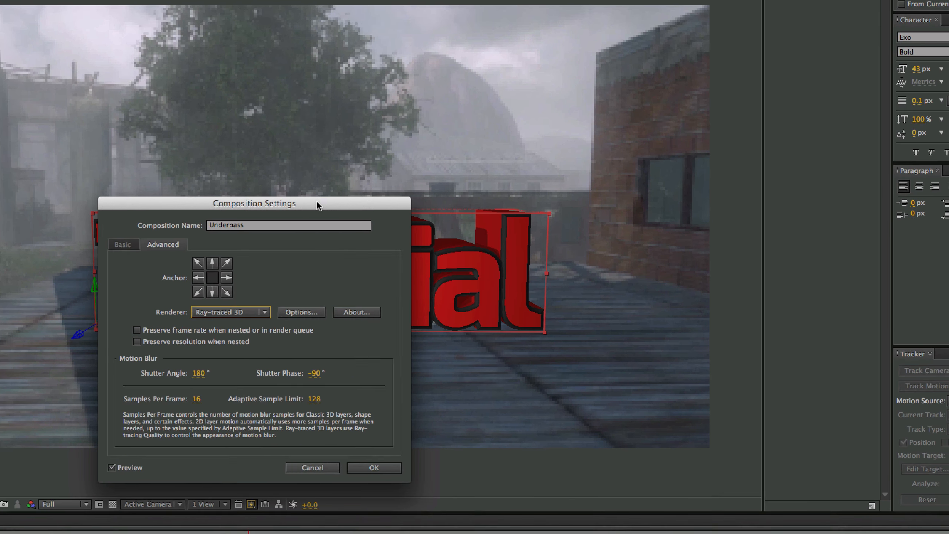
pyautogui.moveTo(391, 296); pyautogui.dragTo(792, 295)
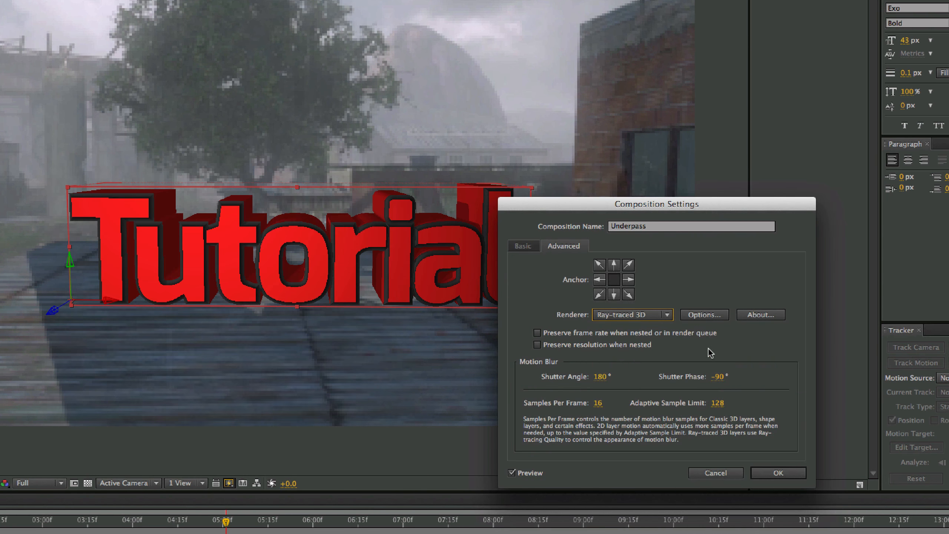
# Set the renderer's Ray-tracing Quality to 7 and apply the composition settings.
pyautogui.click(707, 317)
pyautogui.moveTo(230, 298)
pyautogui.mouseDown()
pyautogui.moveTo(654, 243)
pyautogui.moveTo(637, 250)
pyautogui.mouseUp()
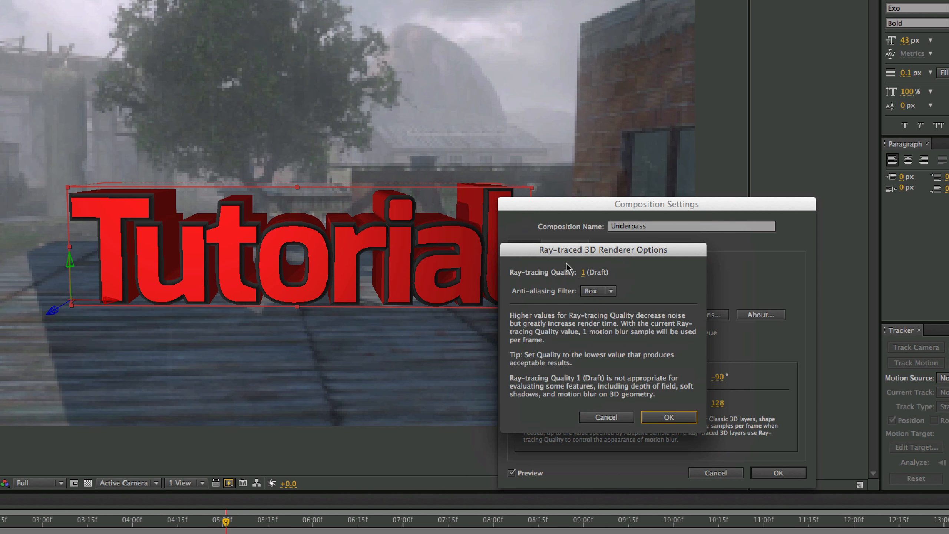
pyautogui.click(587, 277)
pyautogui.write('4')
pyautogui.moveTo(589, 275)
pyautogui.mouseDown()
pyautogui.moveTo(758, 306)
pyautogui.moveTo(707, 310)
pyautogui.moveTo(757, 306)
pyautogui.mouseUp()
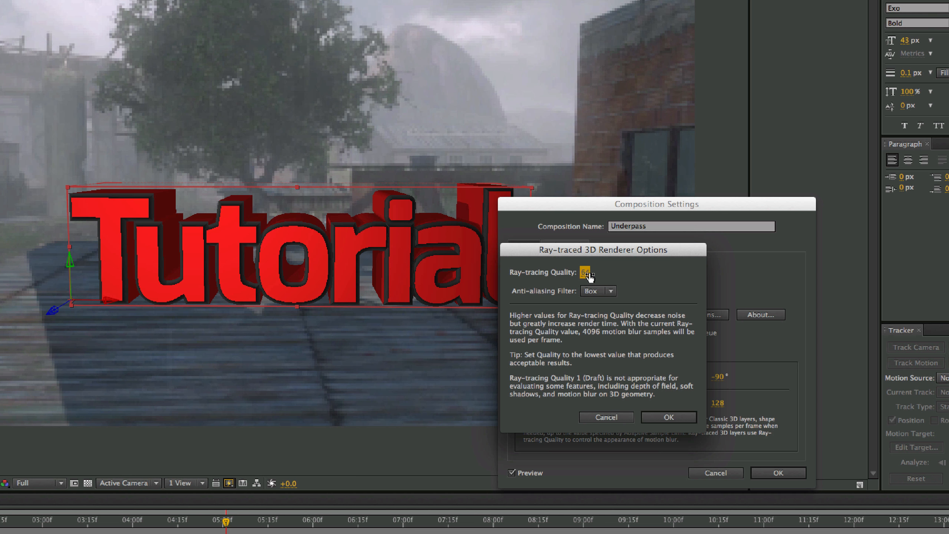
pyautogui.moveTo(585, 279); pyautogui.dragTo(555, 275)
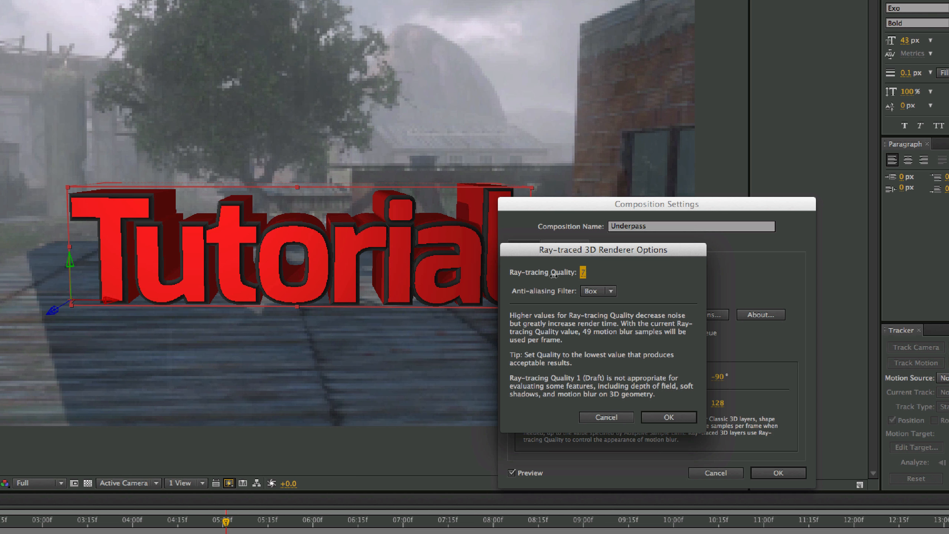
pyautogui.click(668, 417)
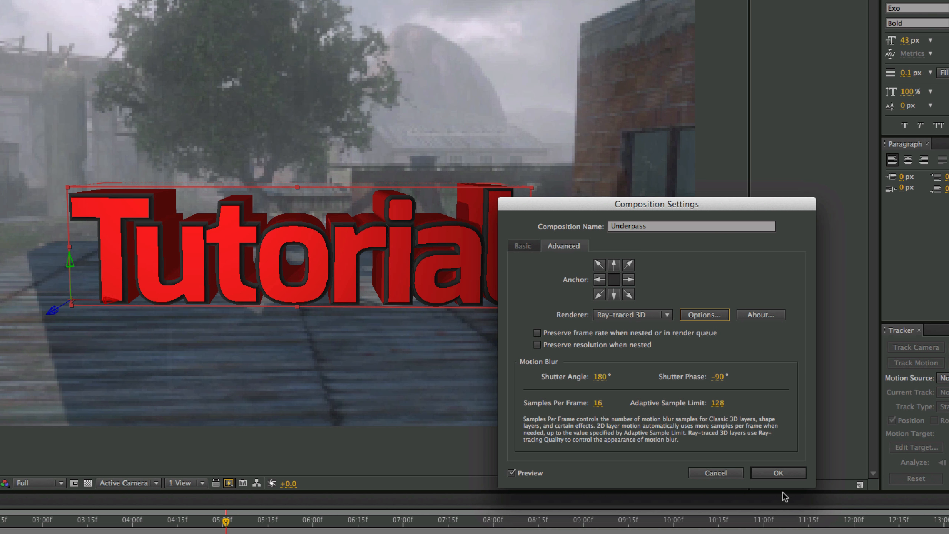
pyautogui.click(778, 473)
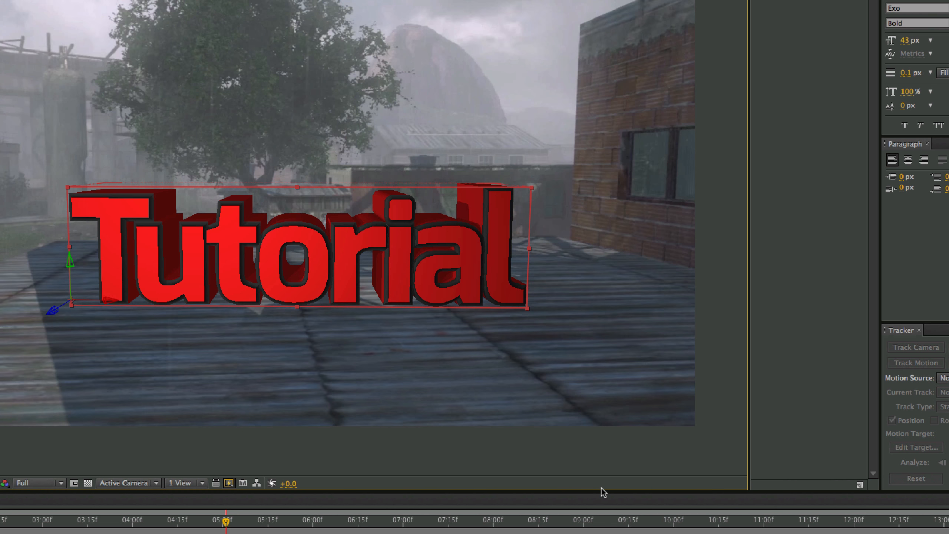
# Move to the 6-second mark and recheck the Ray-traced 3D renderer options in the Underpass composition's advanced settings.
pyautogui.click(437, 459)
pyautogui.moveTo(202, 523); pyautogui.dragTo(316, 522)
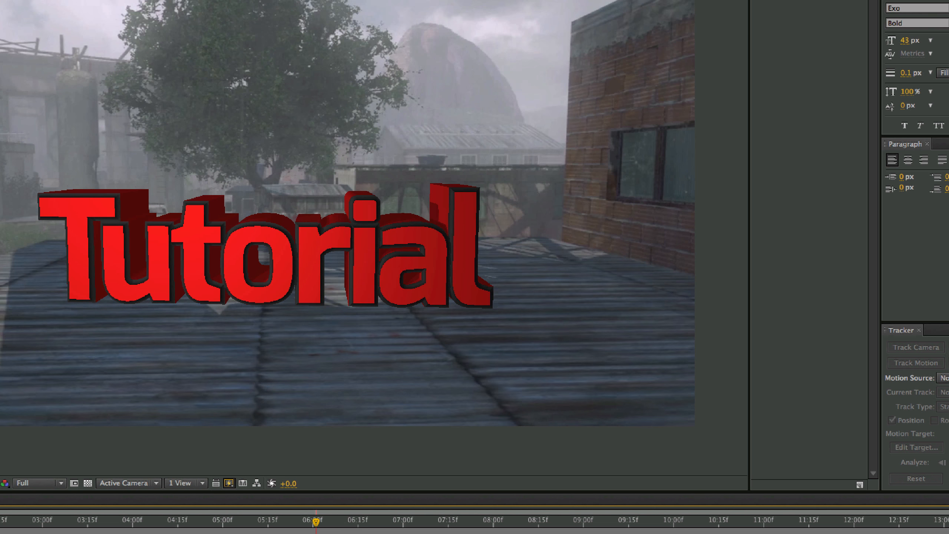
pyautogui.press('super+k')
pyautogui.click(647, 316)
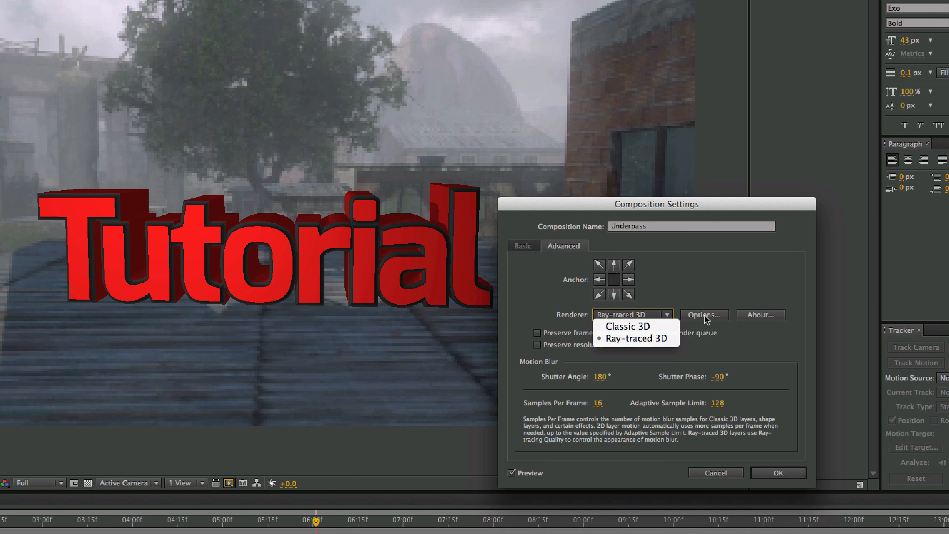
pyautogui.click(706, 316)
pyautogui.click(705, 316)
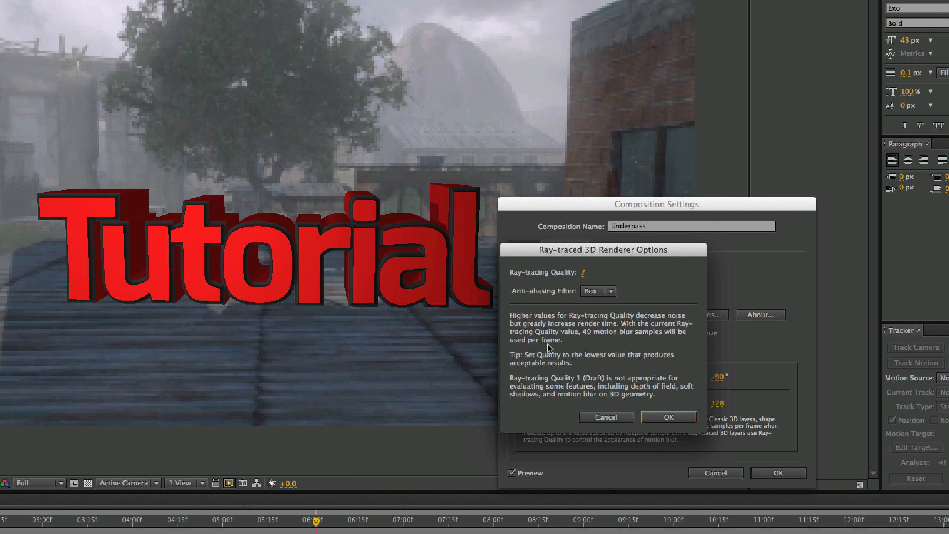
pyautogui.click(665, 416)
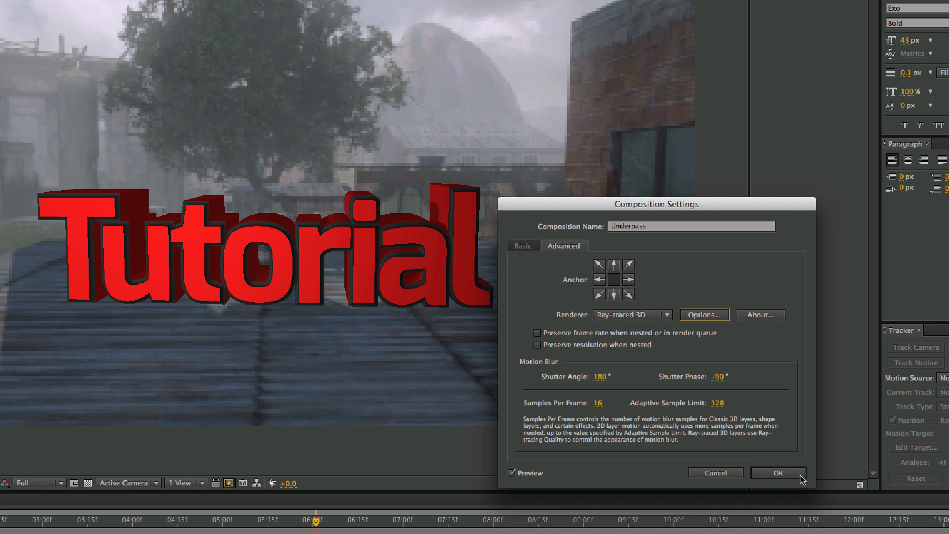
pyautogui.click(800, 478)
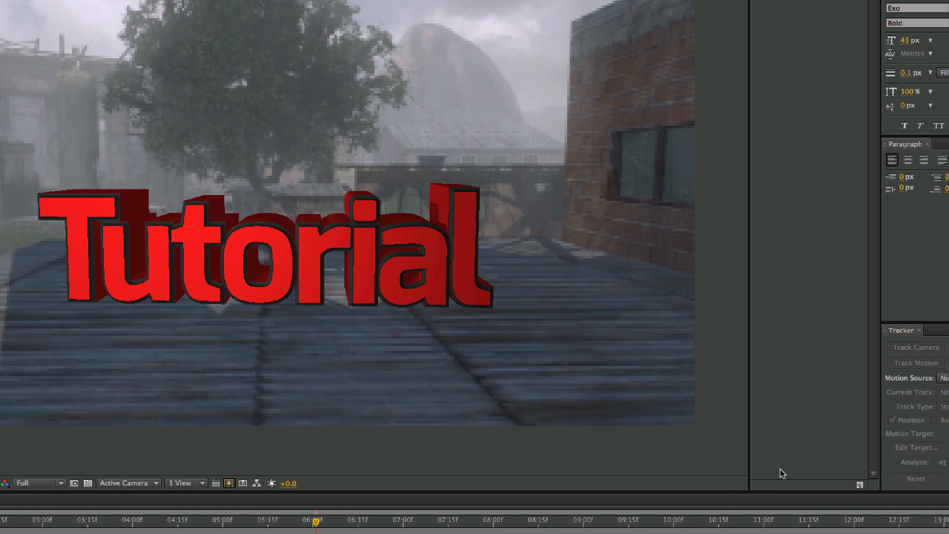
# At 0;00;05;19, switch Fast Previews to Off (Final Quality) and inspect the Tutorial text's edges and shading up close.
pyautogui.click(278, 521)
pyautogui.click(229, 483)
pyautogui.click(257, 493)
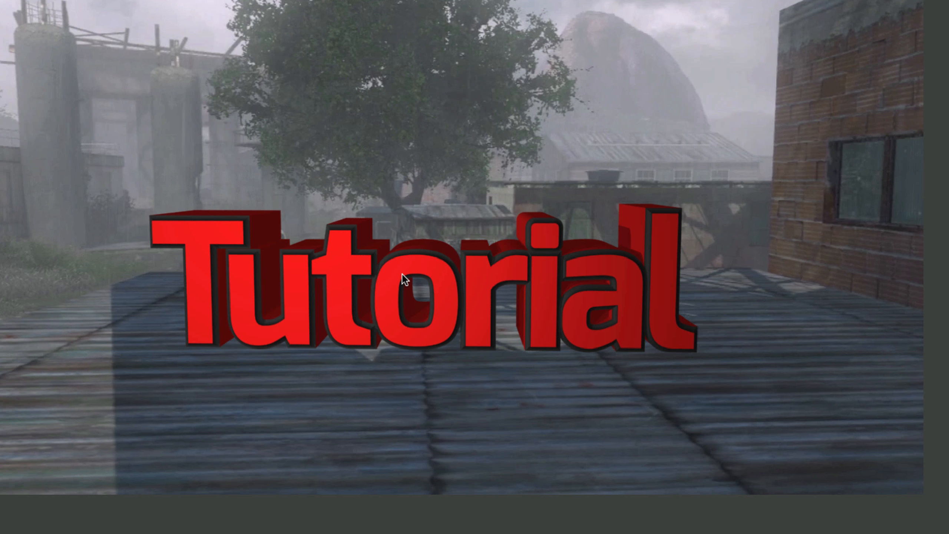
pyautogui.click(402, 274)
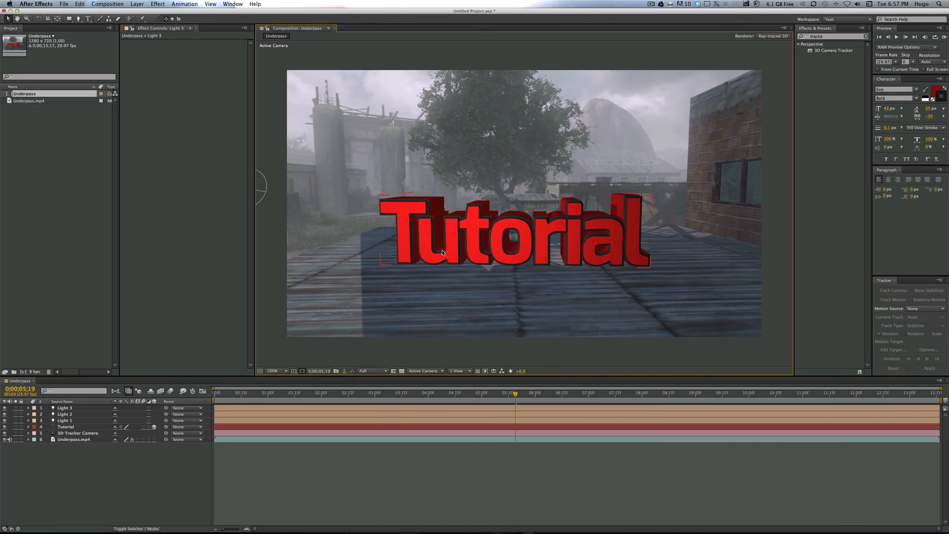
pyautogui.click(624, 285)
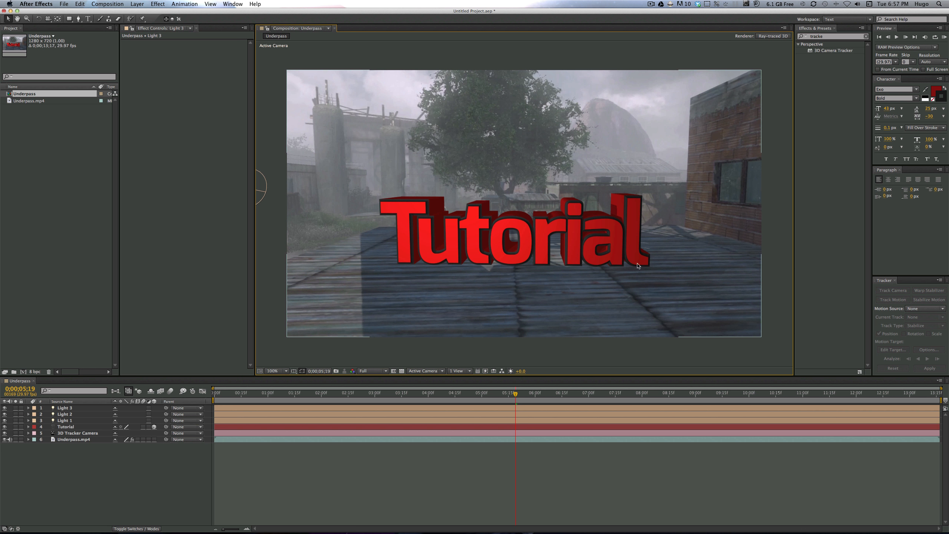
pyautogui.scroll(4, 638, 265)
pyautogui.scroll(-2, 625, 262)
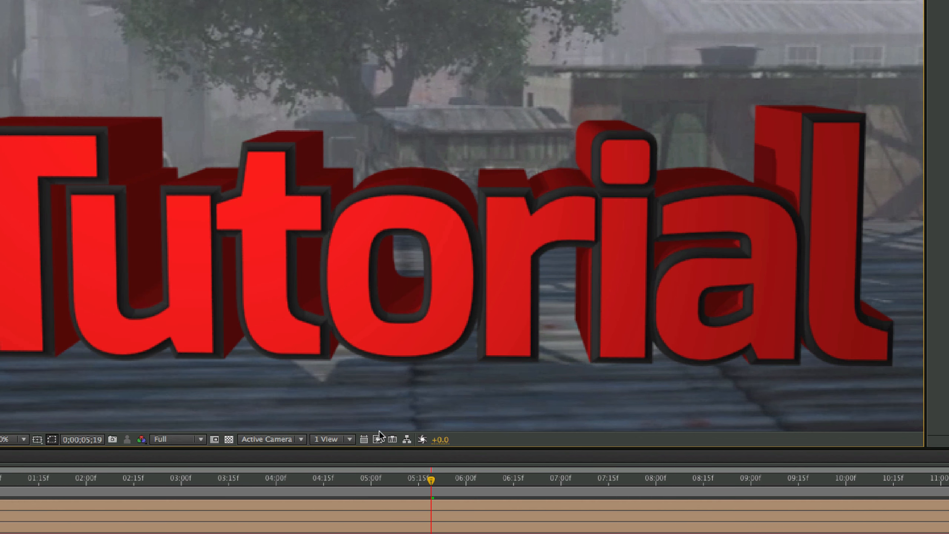
# Set the viewer's Fast Previews to Fast Draft and move the current time to 0;00;05;06.
pyautogui.click(378, 438)
pyautogui.click(412, 488)
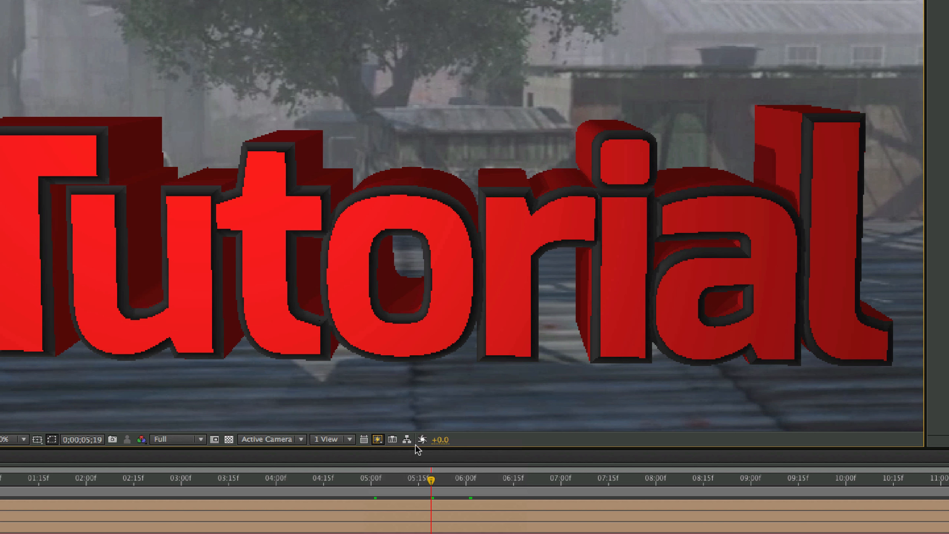
pyautogui.click(377, 219)
pyautogui.moveTo(431, 480); pyautogui.dragTo(390, 480)
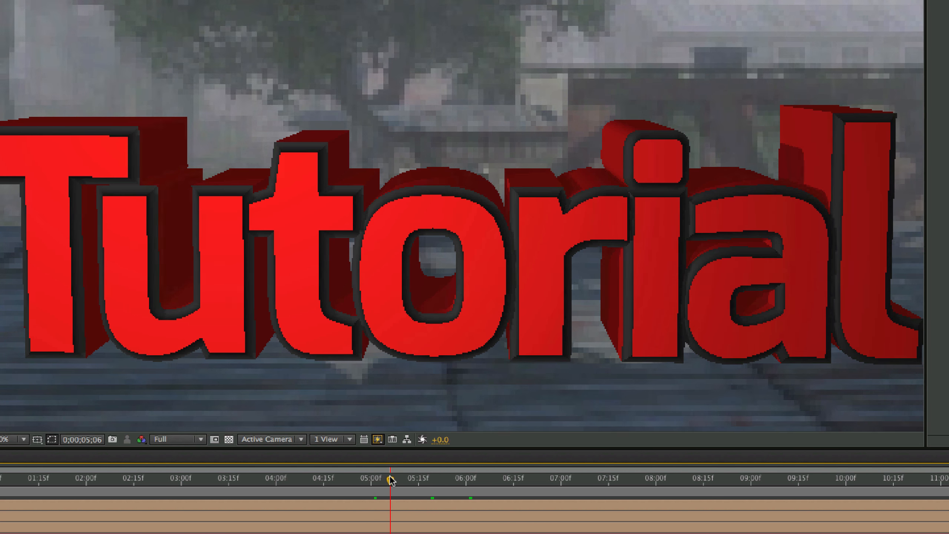
# Review the composition renderer's Ray-tracing Quality and Anti-aliasing Filter settings with the time at 0;00;05;06.
pyautogui.hotkey('ctrl', 'k')
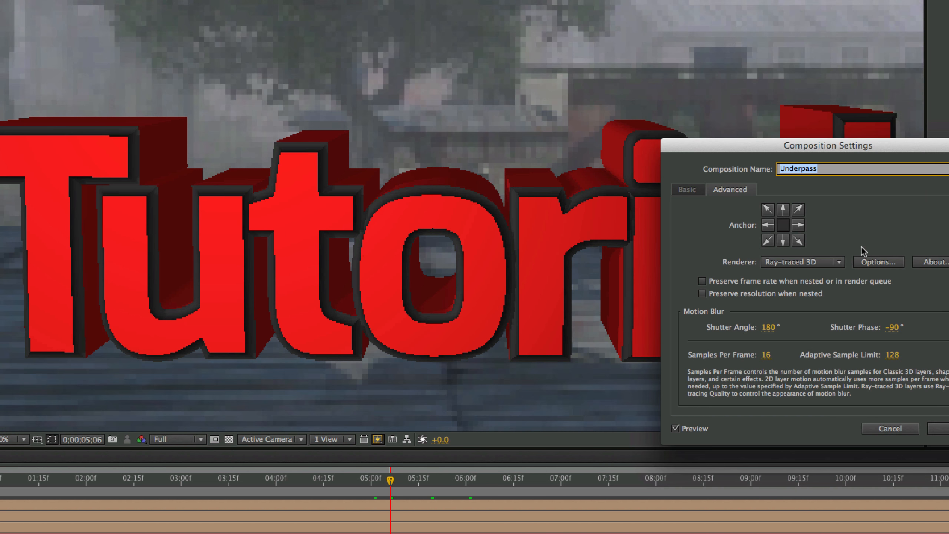
pyautogui.click(873, 262)
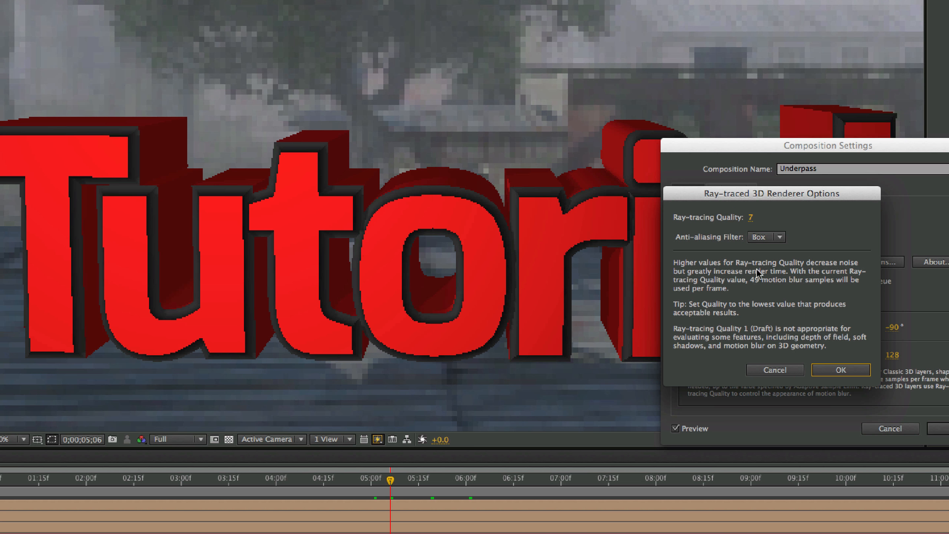
pyautogui.click(841, 370)
pyautogui.click(939, 429)
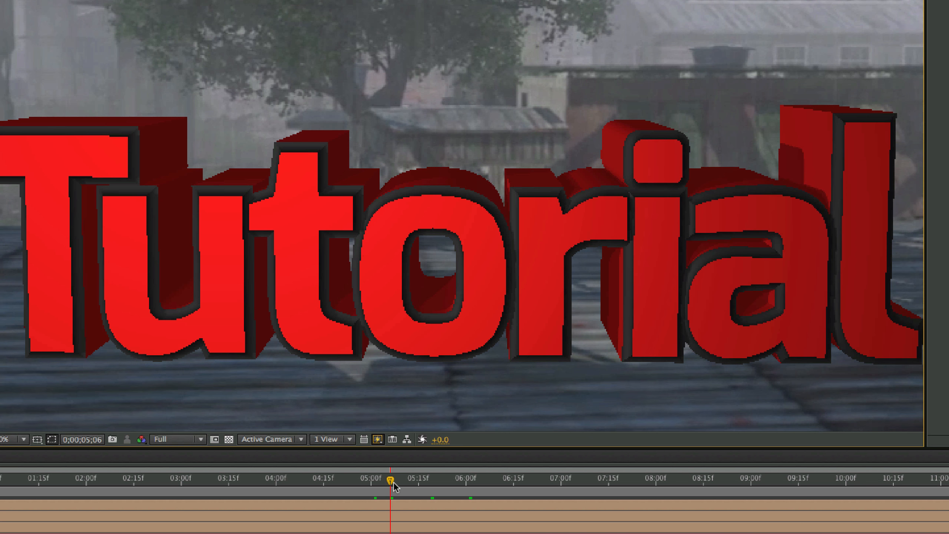
# Compare the Fast Previews quality modes offered for the viewer, keeping the current mode.
pyautogui.click(377, 440)
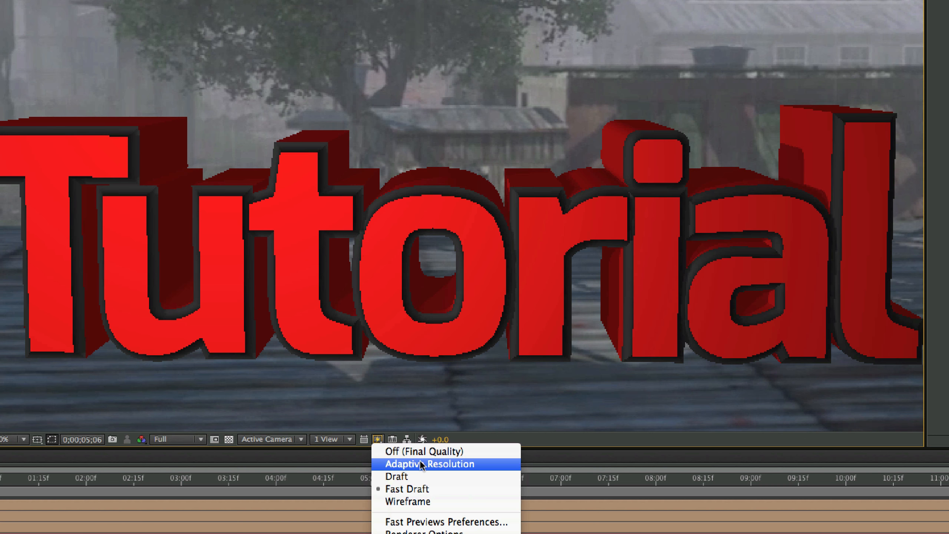
pyautogui.click(620, 457)
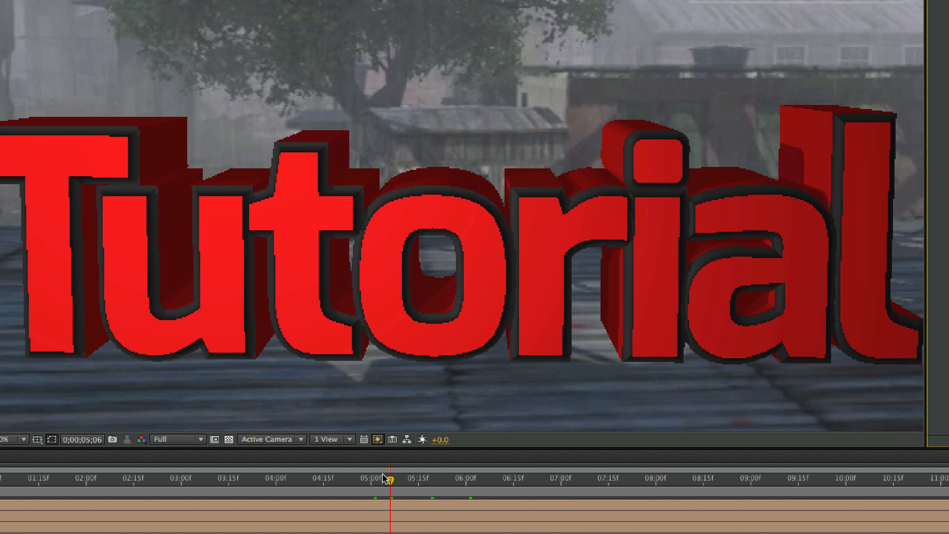
pyautogui.click(378, 439)
pyautogui.click(690, 459)
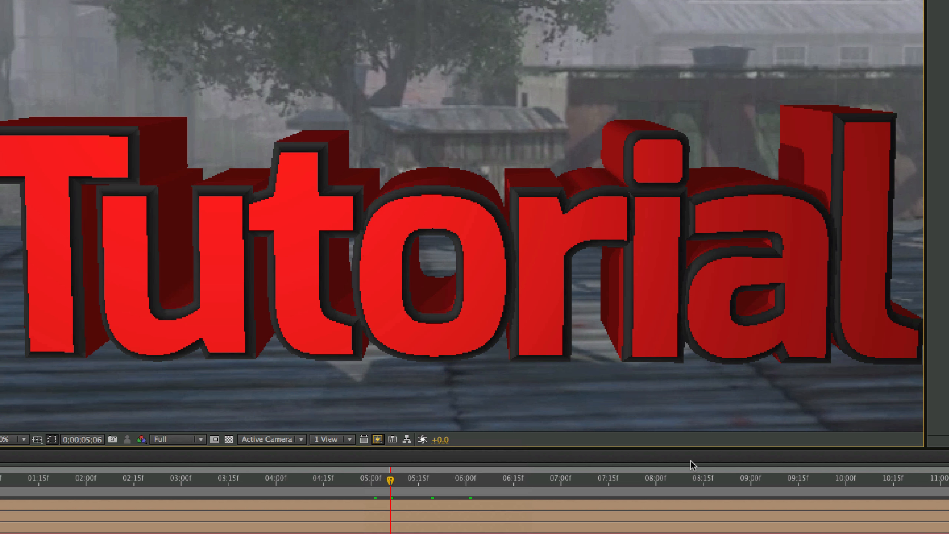
# Scrub through the timeline in the full-frame view, ending at 0;00;03;19, to check how the Tutorial text tracks with the roof.
pyautogui.scroll(-2, 666, 166)
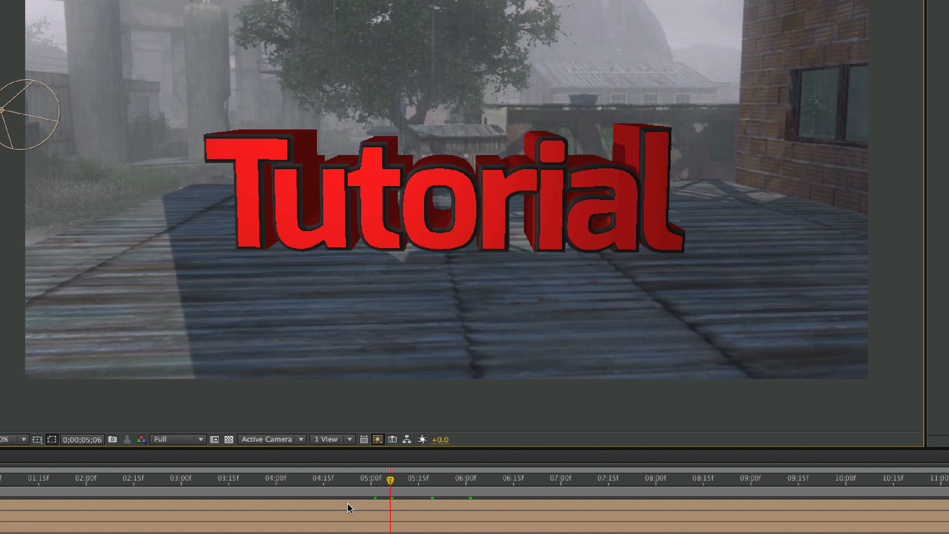
pyautogui.moveTo(355, 480); pyautogui.dragTo(10, 479)
pyautogui.moveTo(477, 400); pyautogui.dragTo(364, 397)
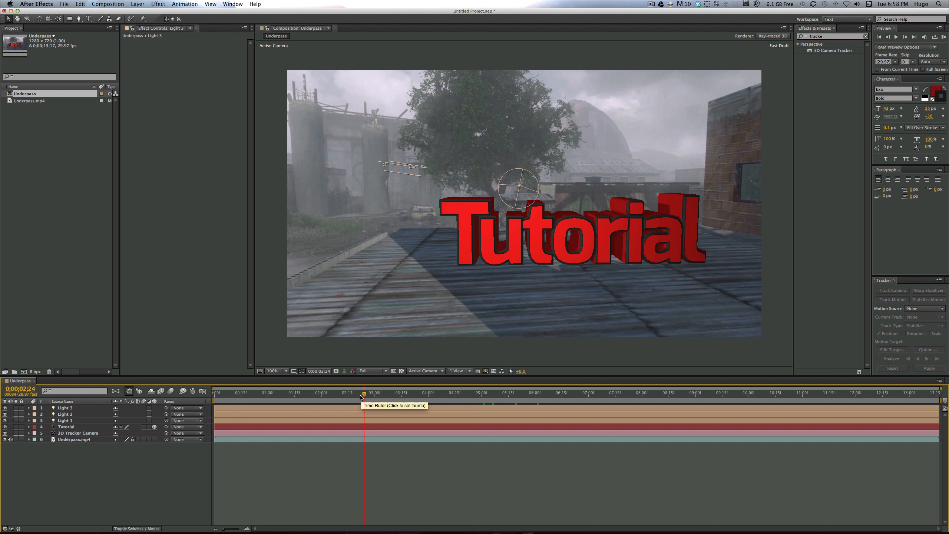
pyautogui.moveTo(362, 397); pyautogui.dragTo(548, 413)
pyautogui.moveTo(477, 427); pyautogui.dragTo(408, 430)
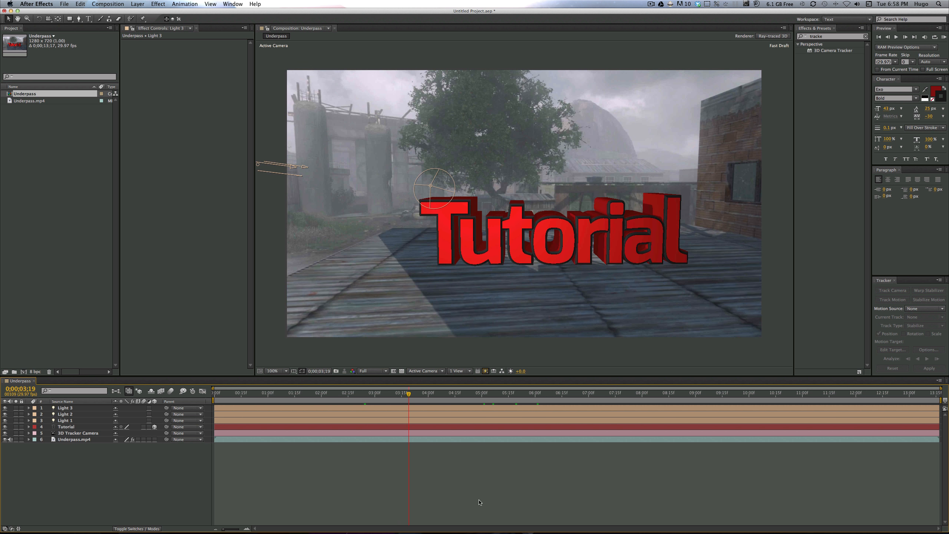